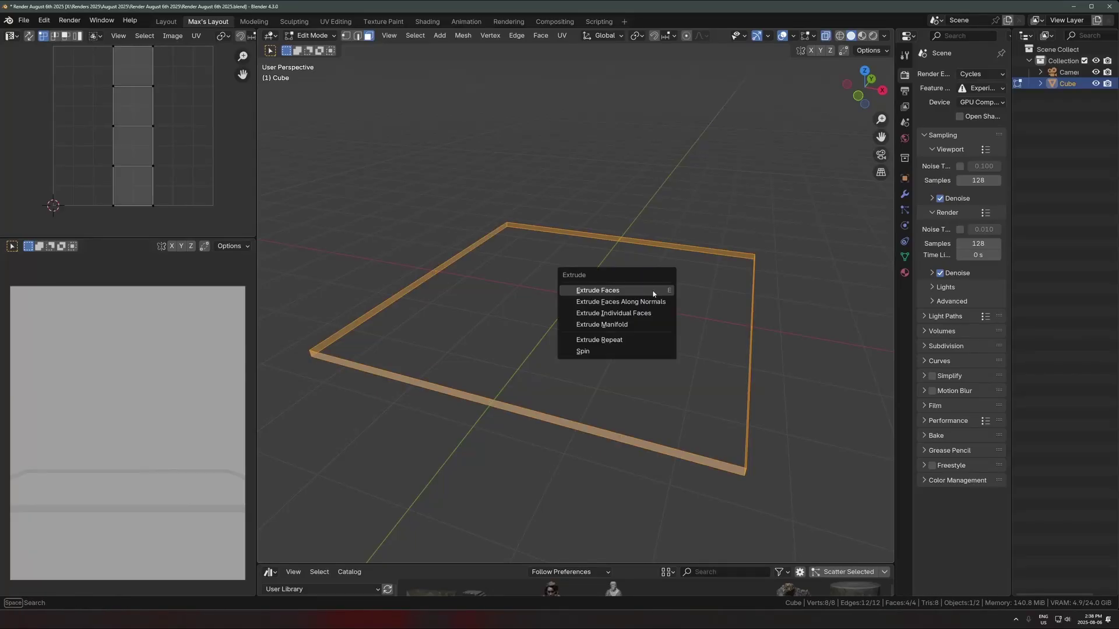
- Extrude the square frame's faces along their normals about 0.05 m inward with even thickness, and finish editing the mesh
{"action": "left_click", "coordinate": [657, 301]}
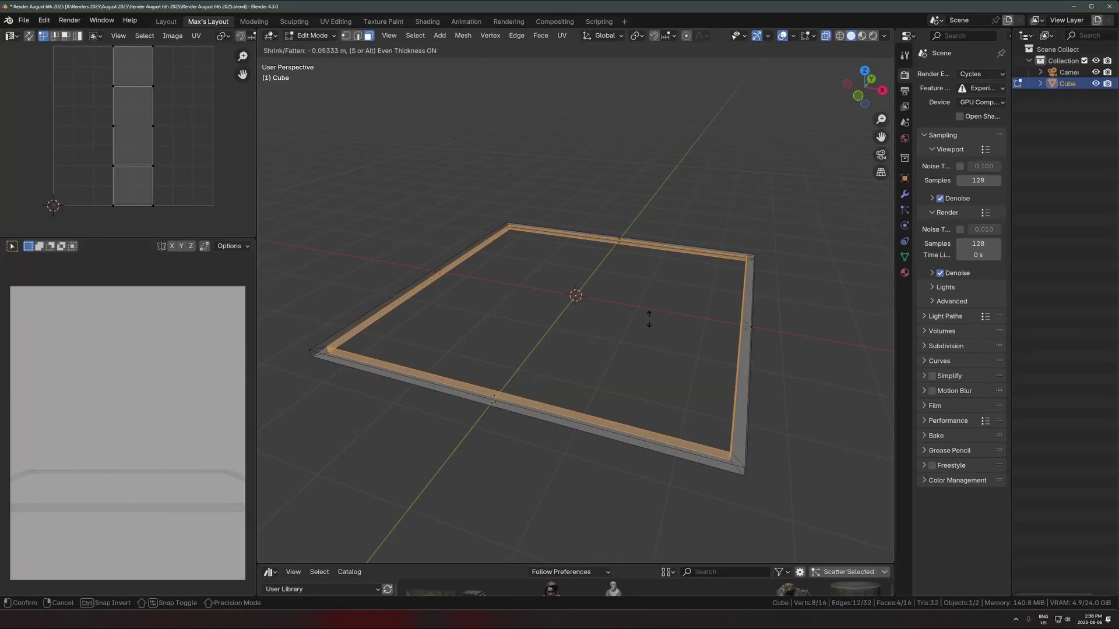
{"action": "left_click", "coordinate": [647, 317]}
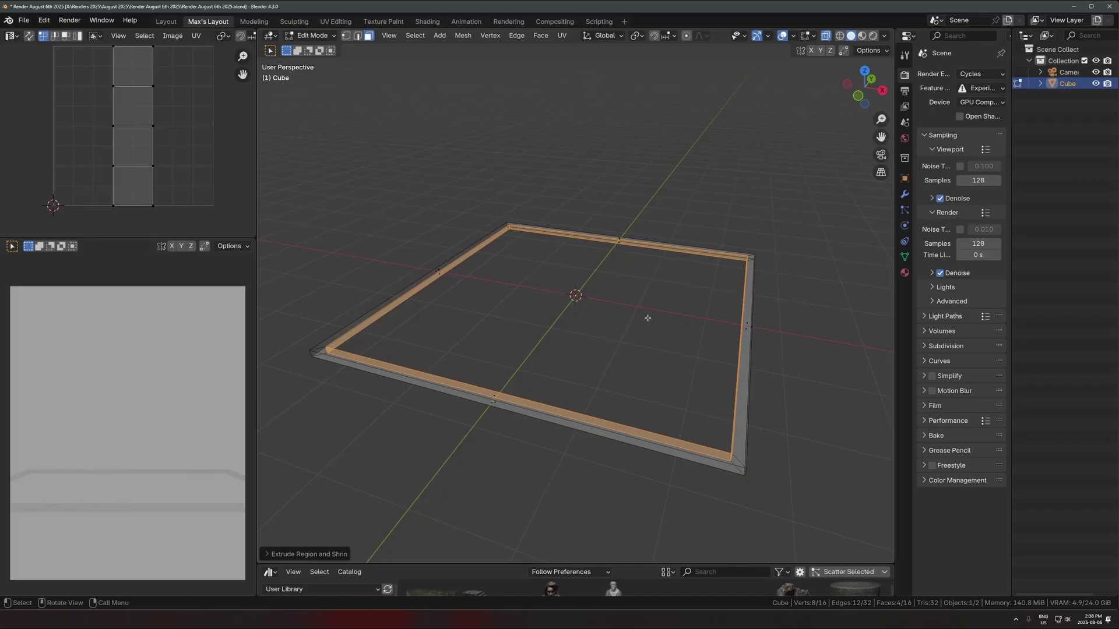
{"action": "key", "text": "Tab"}
- Add a cube at the frame's center and scale it down uniformly to roughly the frame's height in front view
{"action": "middle_click_drag", "start_coordinate": [648, 317], "coordinate": [630, 367]}
{"action": "key", "text": "shift+a"}
{"action": "mouse_move", "coordinate": [604, 298]}
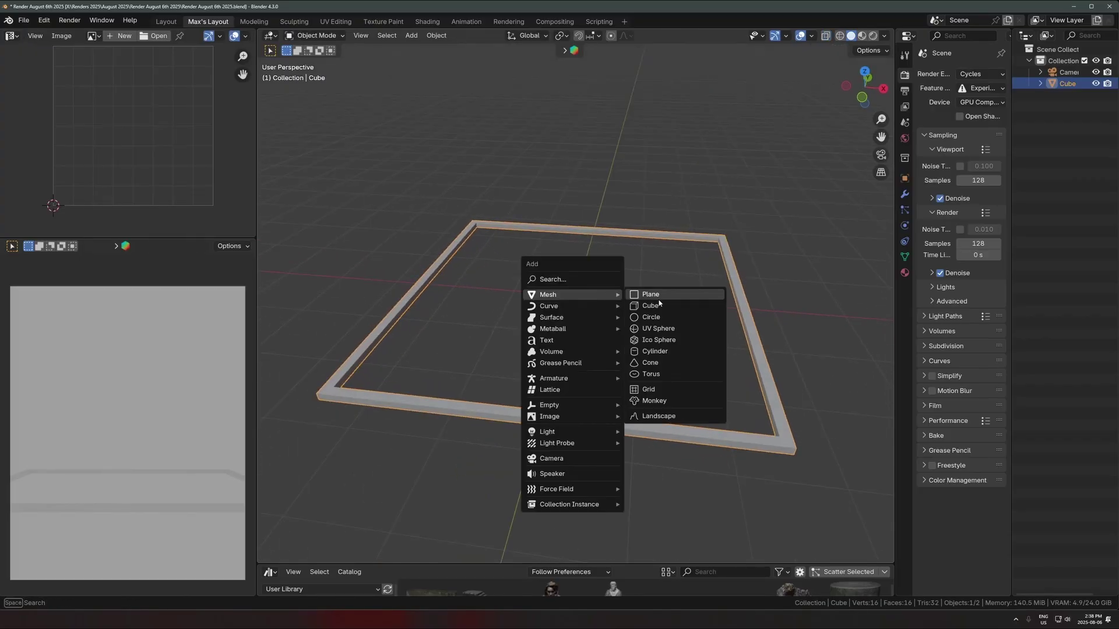
{"action": "left_click", "coordinate": [655, 305]}
{"action": "key", "text": "s"}
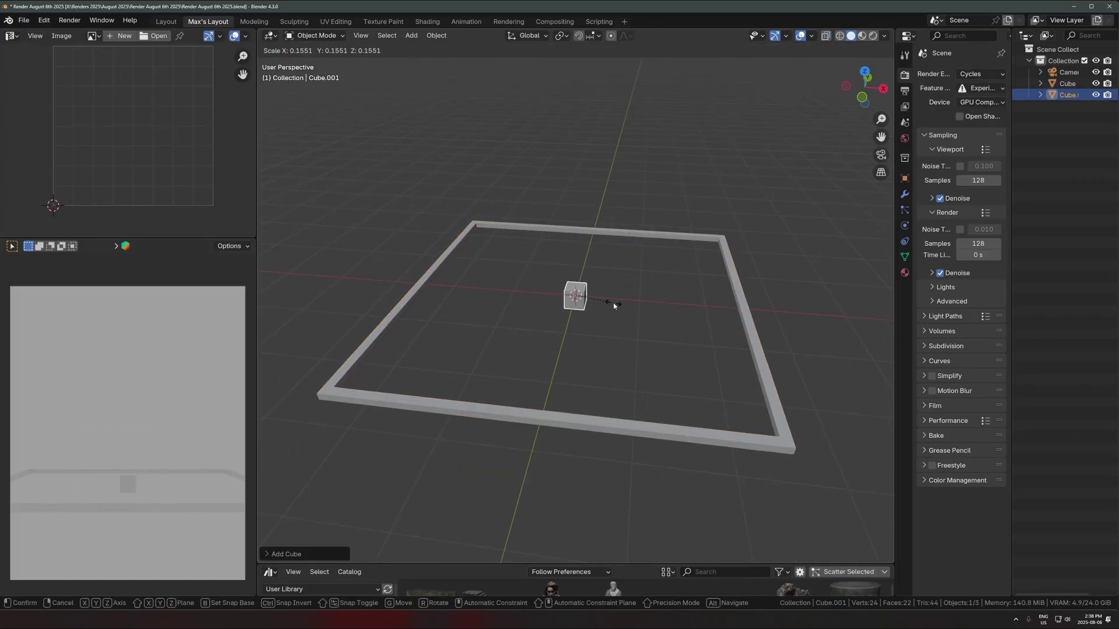
{"action": "left_click", "coordinate": [613, 307]}
{"action": "key", "text": "KP_1"}
{"action": "key", "text": "s"}
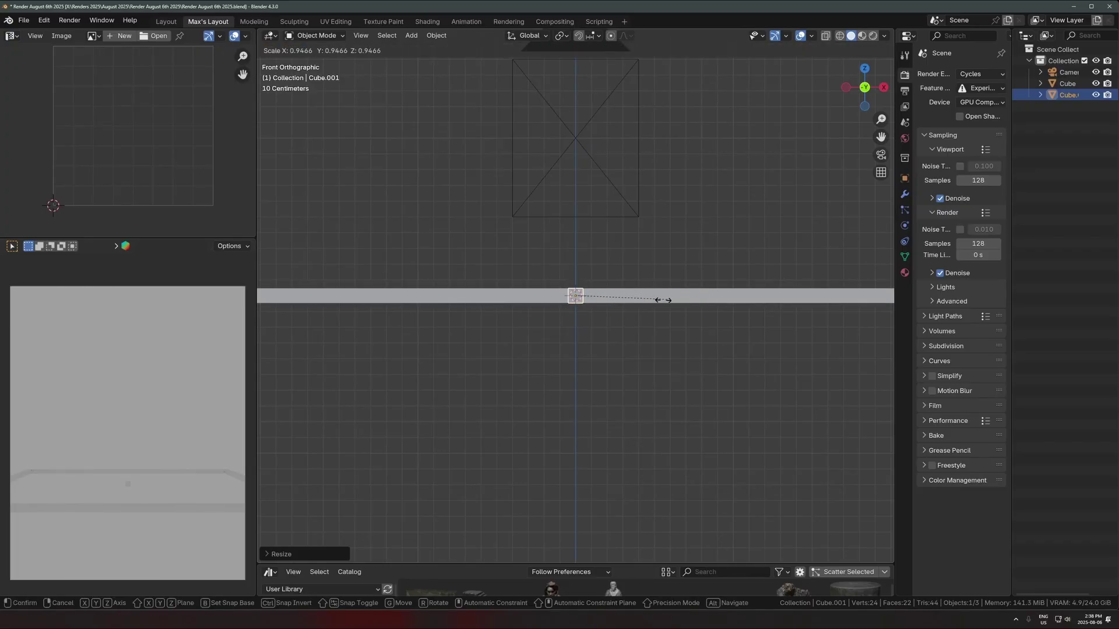
{"action": "left_click", "coordinate": [625, 293]}
- Stretch the small cube along Y until it spans the frame from front to back as a slat
{"action": "middle_click_drag", "start_coordinate": [626, 295], "coordinate": [632, 335]}
{"action": "key", "text": "s"}
{"action": "key", "text": "y"}
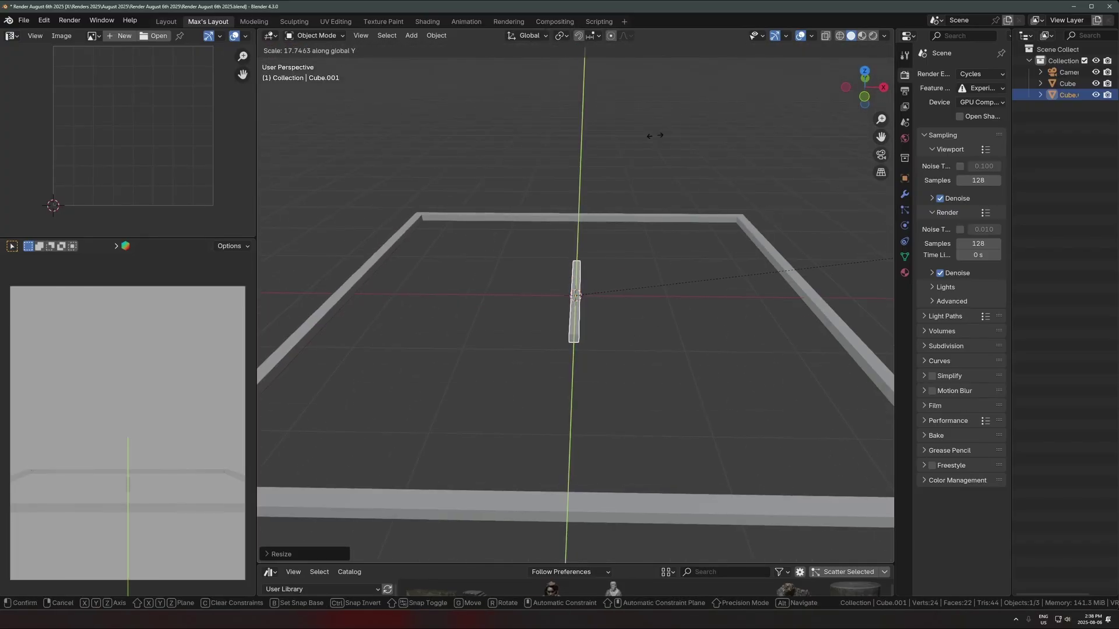
{"action": "left_click", "coordinate": [535, 538]}
{"action": "scroll", "coordinate": [718, 398], "scroll_direction": "down", "scroll_amount": 2}
{"action": "key", "text": "s"}
{"action": "key", "text": "y"}
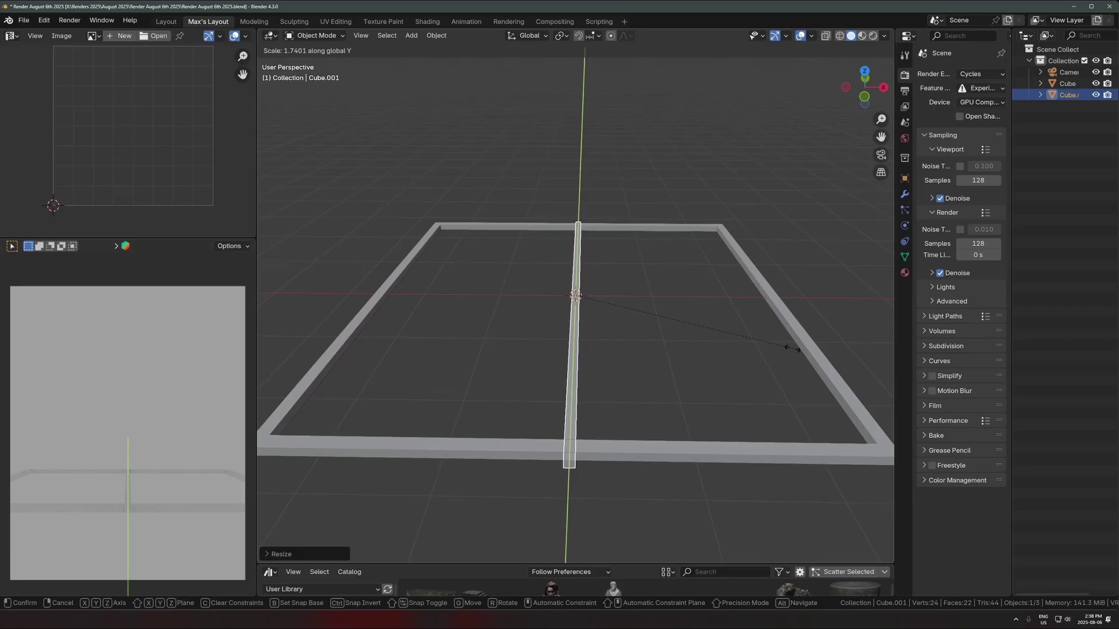
{"action": "left_click", "coordinate": [752, 359]}
- Narrow the slat along X to about 0.83 of its width and move it beside the frame's negative X side
{"action": "key", "text": "alt+z"}
{"action": "middle_click_drag", "start_coordinate": [722, 363], "coordinate": [744, 384]}
{"action": "key", "text": "s"}
{"action": "key", "text": "x"}
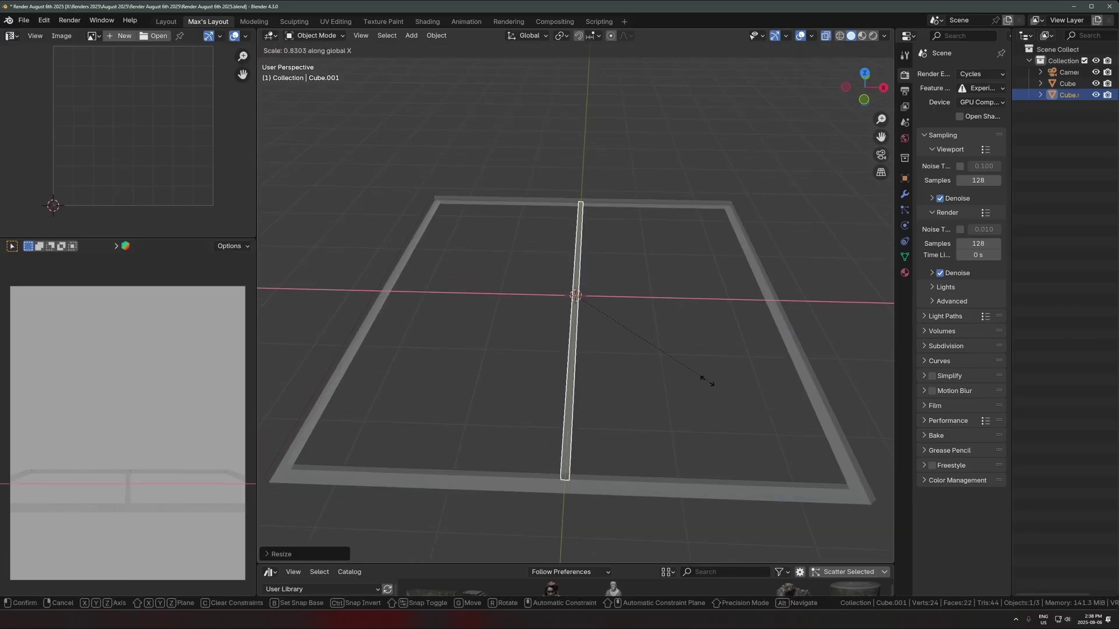
{"action": "left_click", "coordinate": [708, 378]}
{"action": "key", "text": "alt+z"}
{"action": "key", "text": "g"}
{"action": "left_click", "coordinate": [479, 379]}
- Add an Array modifier to the slat with a relative X offset of about 2.39 and a count of 50
{"action": "left_click", "coordinate": [904, 194]}
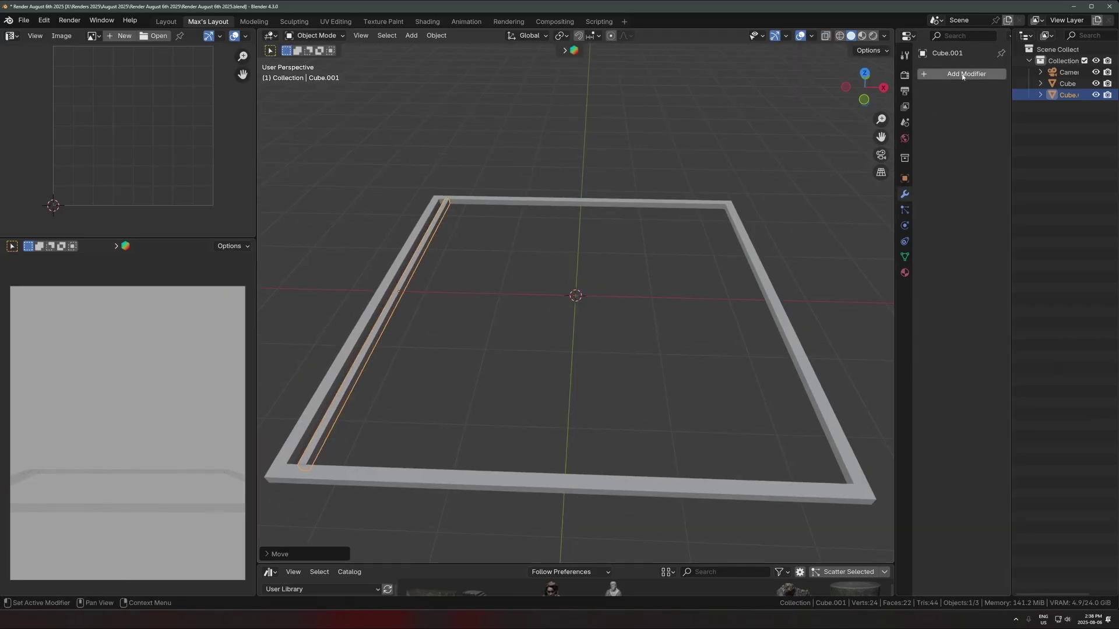
{"action": "left_click", "coordinate": [960, 72]}
{"action": "type", "text": "arra"}
{"action": "key", "text": "Return"}
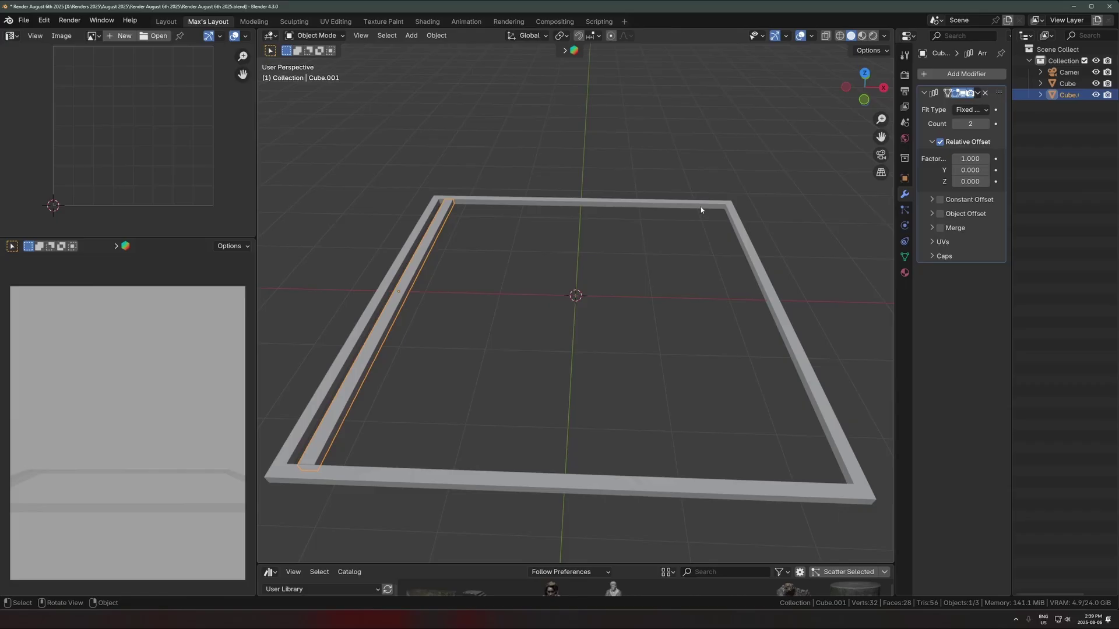
{"action": "left_click_drag", "start_coordinate": [987, 170], "coordinate": [1008, 158]}
{"action": "left_click", "coordinate": [977, 123]}
{"action": "type", "text": "5"}
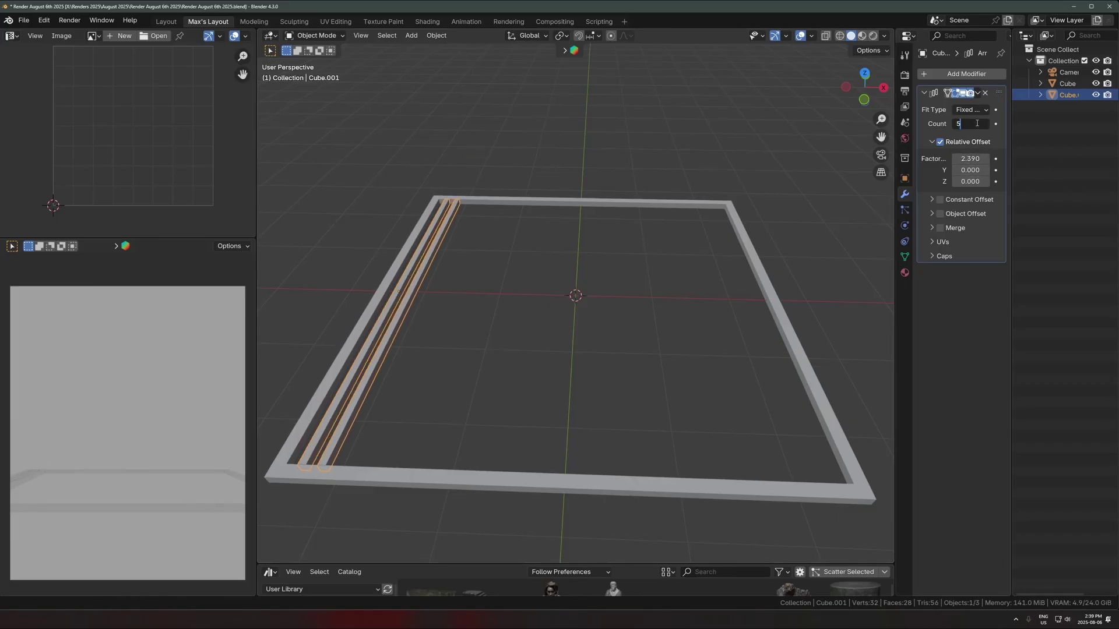
{"action": "type", "text": "0"}
{"action": "key", "text": "Return"}
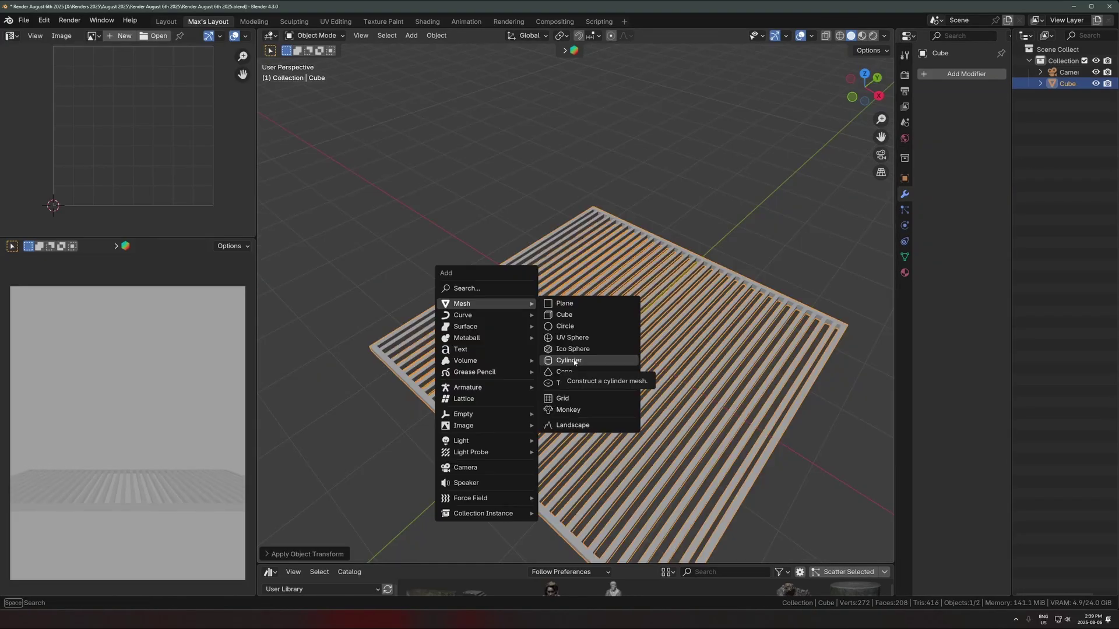
- Add a cylinder with 16 vertices at the center of the grate
{"action": "left_click", "coordinate": [576, 360]}
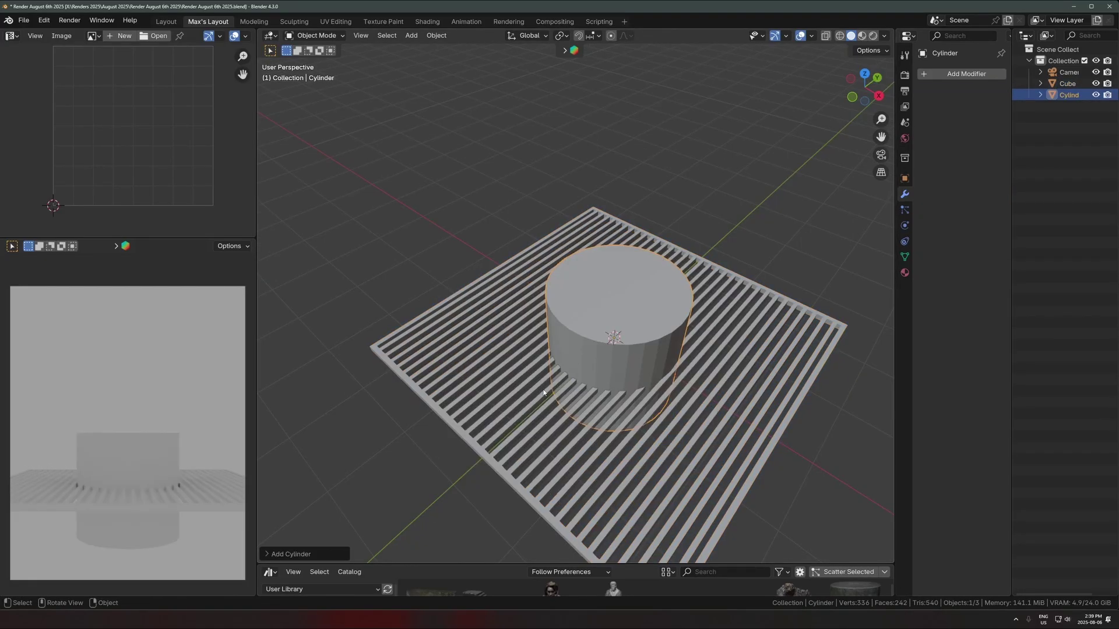
{"action": "left_click", "coordinate": [308, 553]}
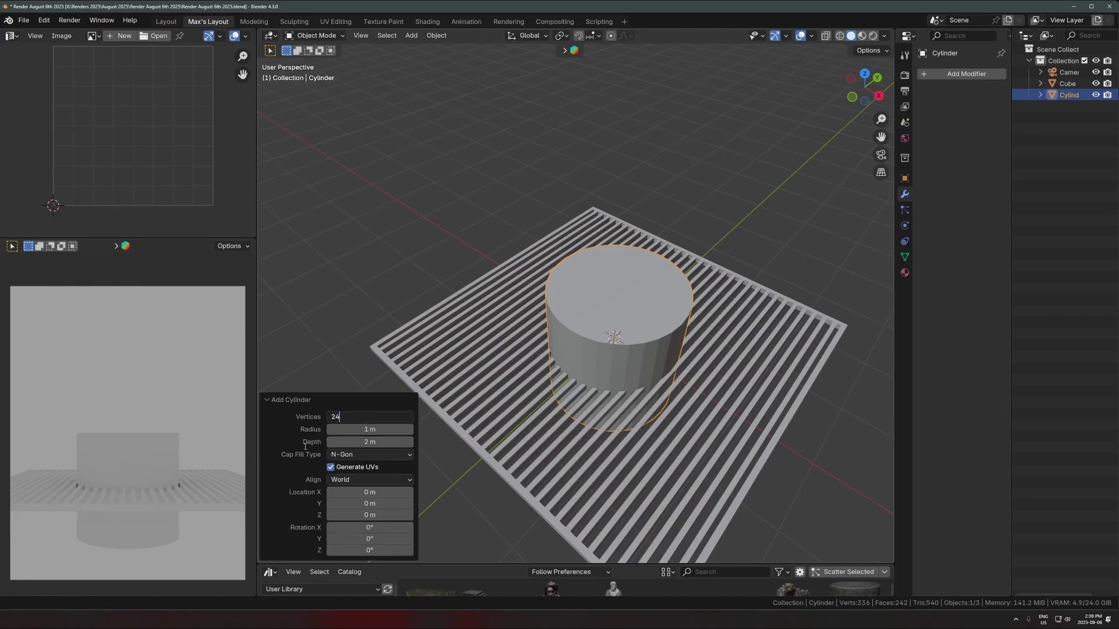
{"action": "key", "text": "Return"}
{"action": "type", "text": "16"}
{"action": "key", "text": "Return"}
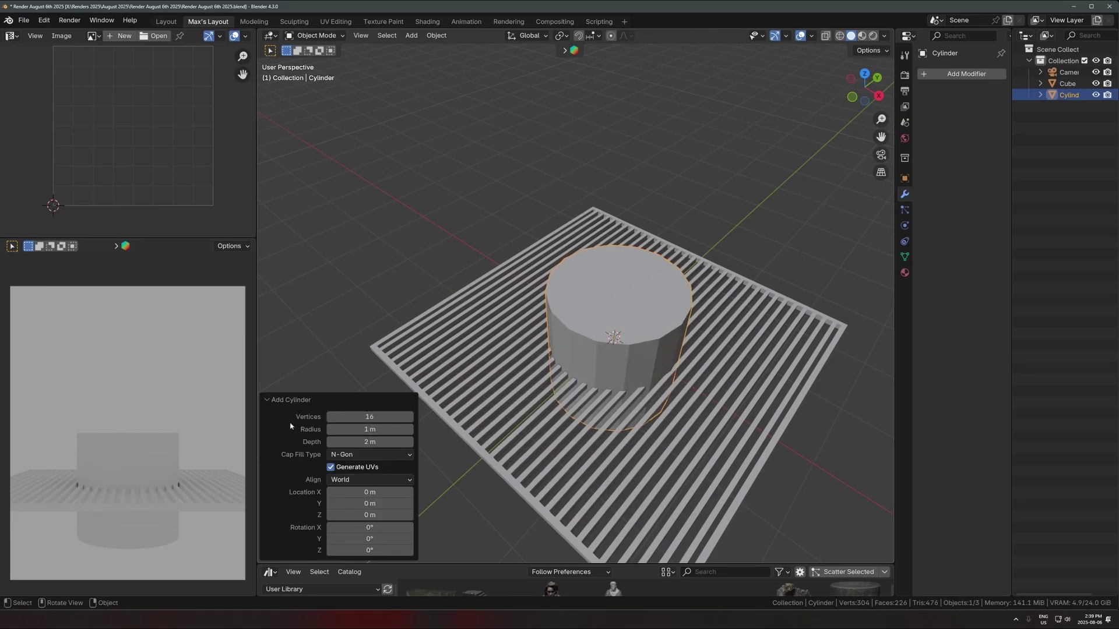
- Scale the cylinder down by 0.185 and again by 0.477, and place it on top of the grate's negative X end
{"action": "key", "text": "KP_1"}
{"action": "key", "text": "s"}
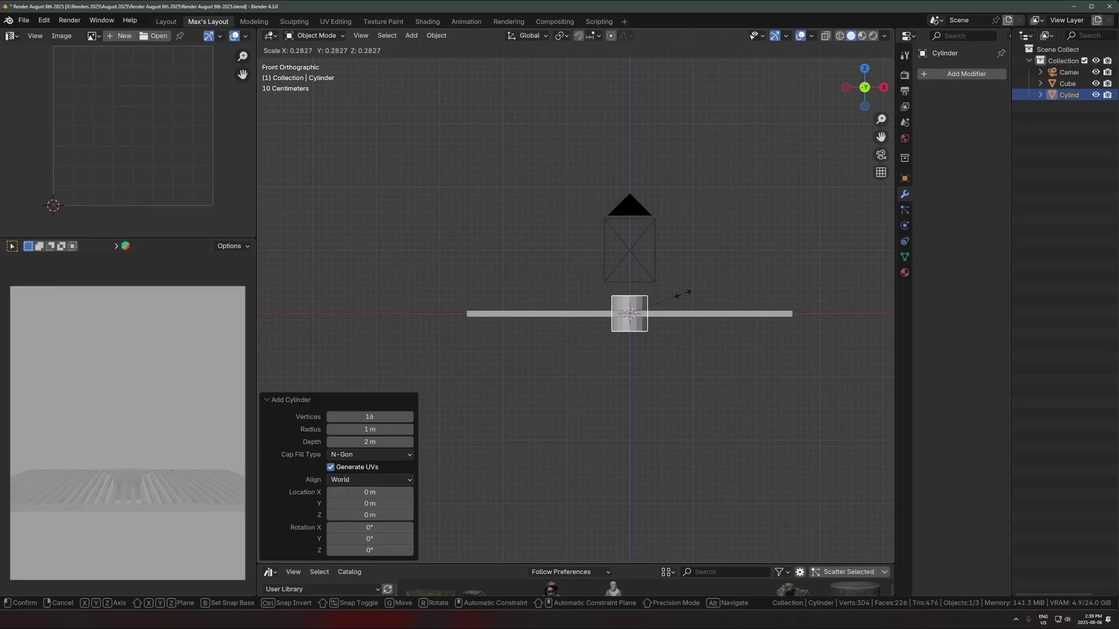
{"action": "left_click", "coordinate": [662, 327]}
{"action": "scroll", "coordinate": [641, 332], "scroll_direction": "up", "scroll_amount": 3}
{"action": "key", "text": "g"}
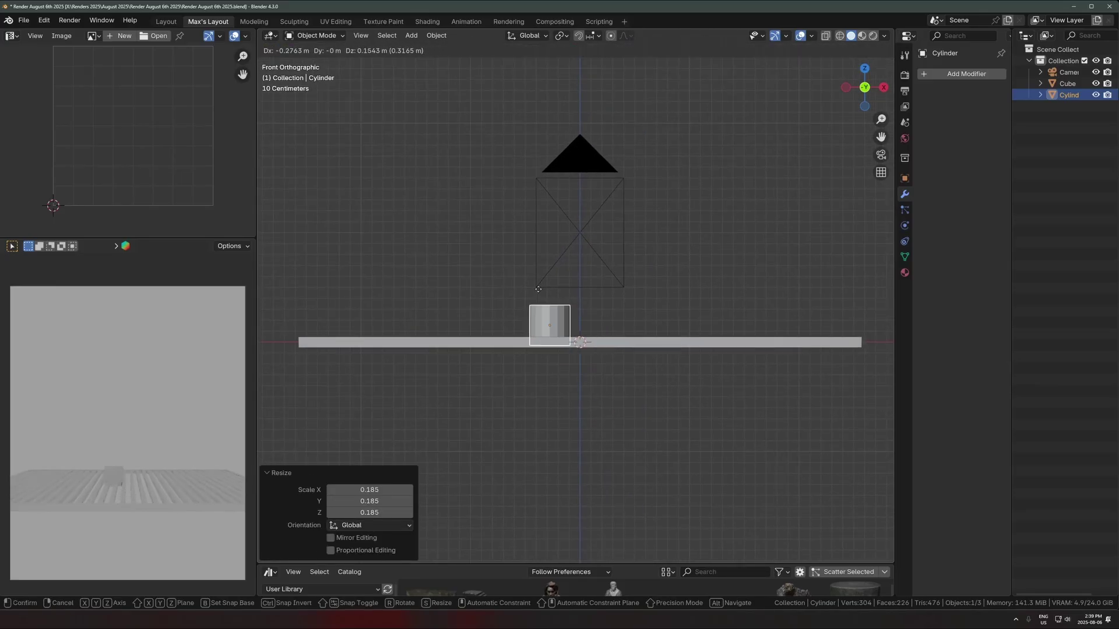
{"action": "left_click", "coordinate": [470, 243]}
{"action": "middle_click_drag", "start_coordinate": [469, 242], "coordinate": [571, 264], "text": "shift"}
{"action": "key", "text": "s"}
{"action": "left_click", "coordinate": [545, 287]}
{"action": "key", "text": "g"}
{"action": "left_click", "coordinate": [440, 328]}
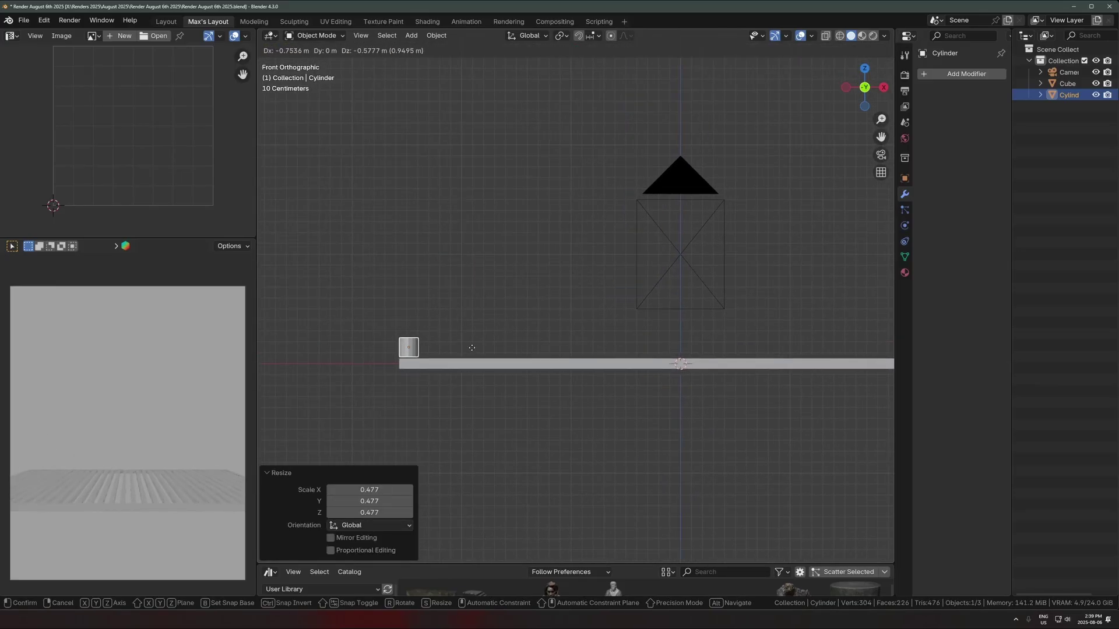
- Raise the cylinder's top vertices about 0.38 m along Z to form a tall post
{"action": "key", "text": "Tab"}
{"action": "key", "text": "1"}
{"action": "left_click_drag", "start_coordinate": [436, 312], "coordinate": [378, 349]}
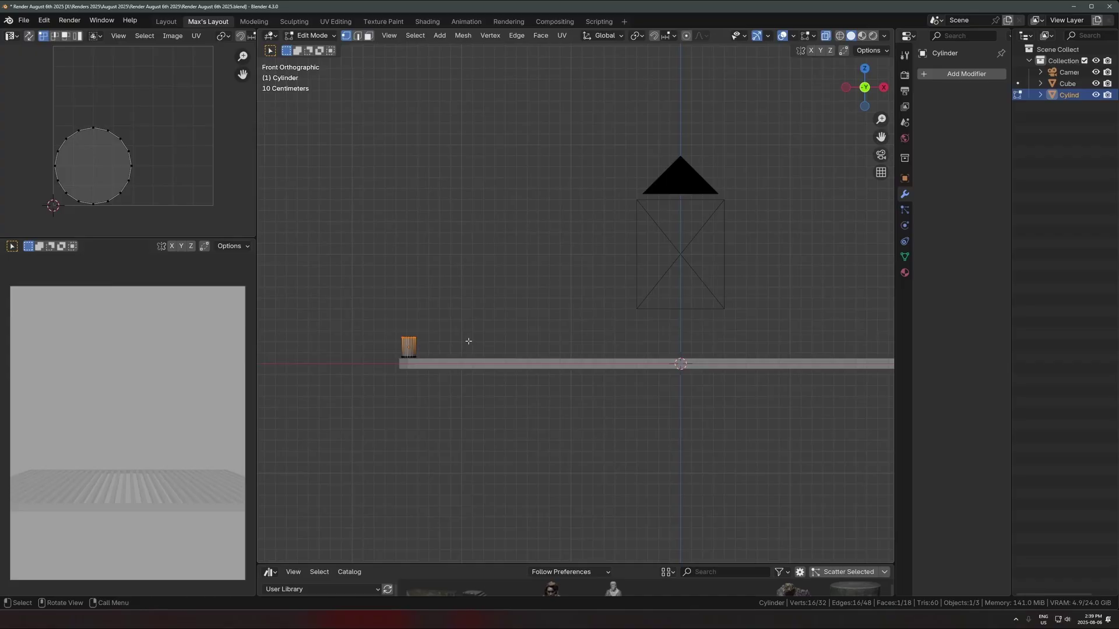
{"action": "key", "text": "g"}
{"action": "key", "text": "z"}
{"action": "left_click", "coordinate": [469, 300]}
- Spin the post's top ring -90° around Y in 12 steps, centered at X -2.36 m and Z 0.621 m
{"action": "key", "text": "t"}
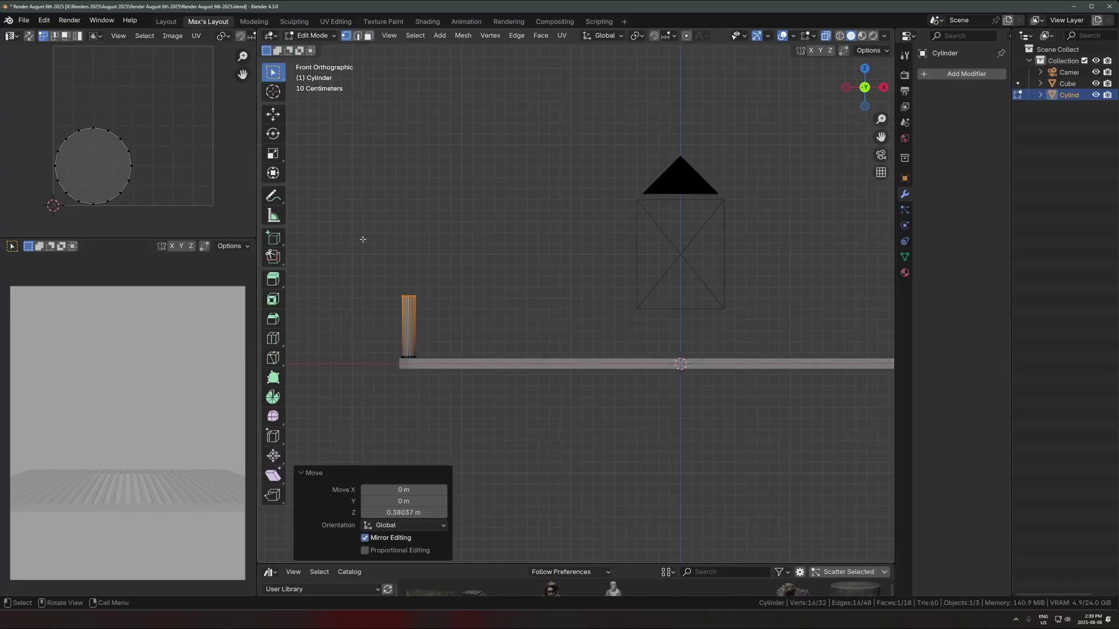
{"action": "left_click", "coordinate": [273, 397]}
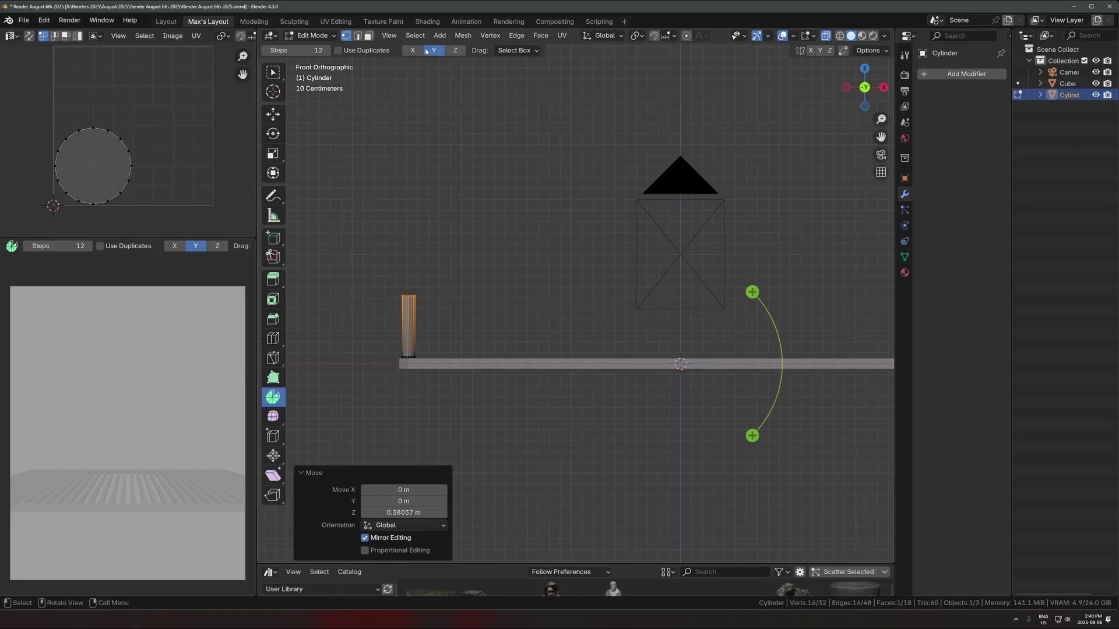
{"action": "scroll", "coordinate": [524, 327], "scroll_direction": "up", "scroll_amount": 2}
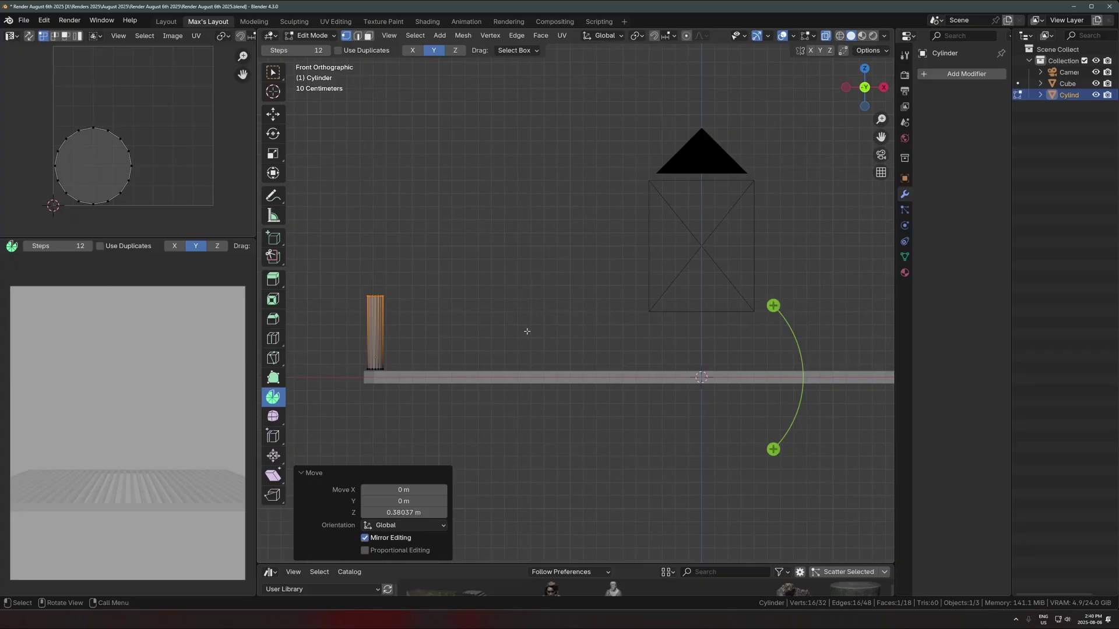
{"action": "scroll", "coordinate": [354, 299], "scroll_direction": "up", "scroll_amount": 4}
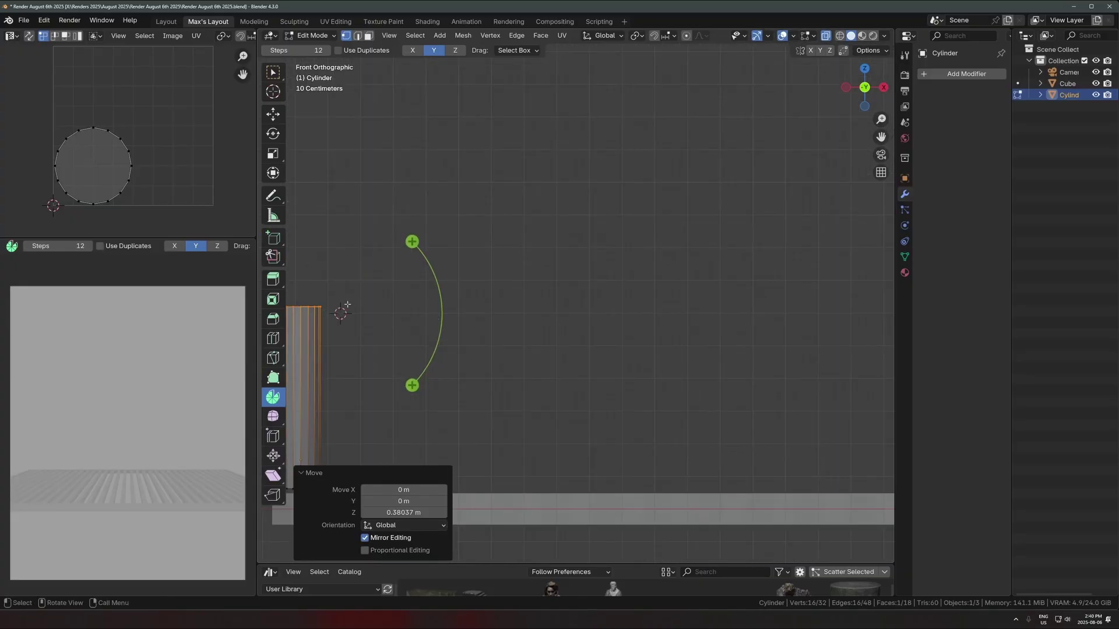
{"action": "middle_click_drag", "start_coordinate": [390, 302], "coordinate": [473, 321], "text": "shift"}
{"action": "left_click_drag", "start_coordinate": [495, 261], "coordinate": [492, 413]}
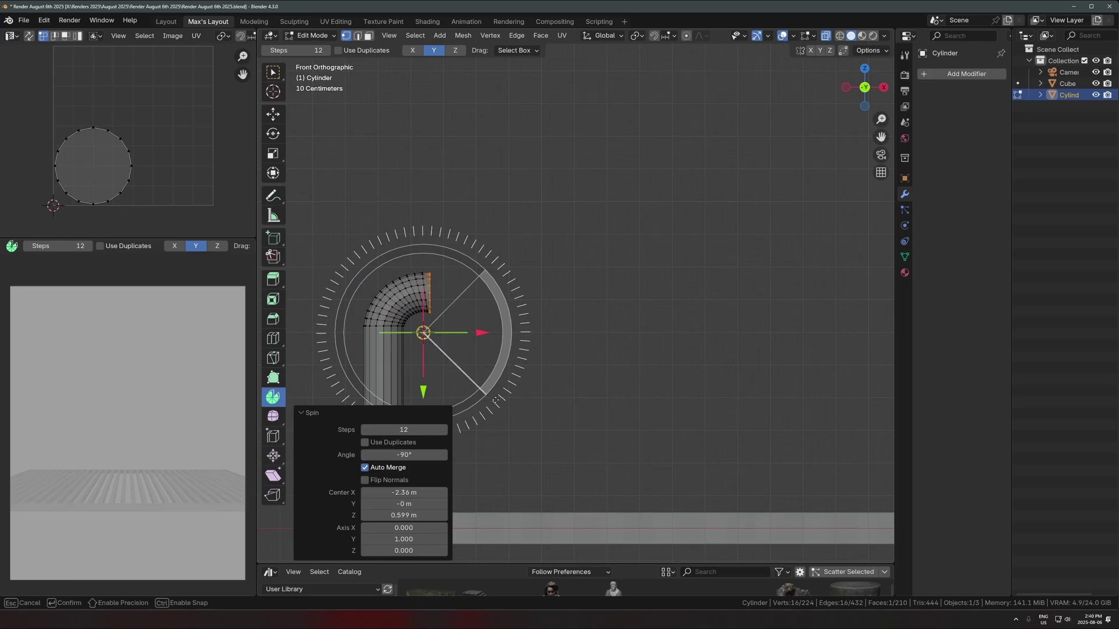
{"action": "left_click_drag", "start_coordinate": [460, 340], "coordinate": [459, 333]}
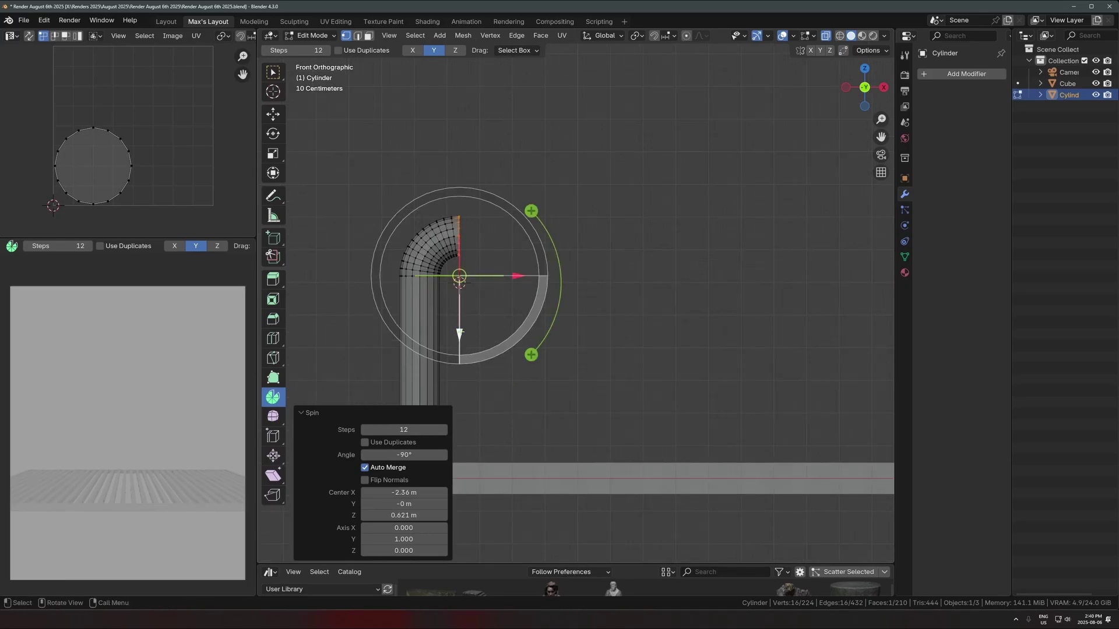
- Extrude the open end of the bend horizontally along X into a straight top bar, and finish editing the pipe
{"action": "scroll", "coordinate": [539, 284], "scroll_direction": "down", "scroll_amount": 5}
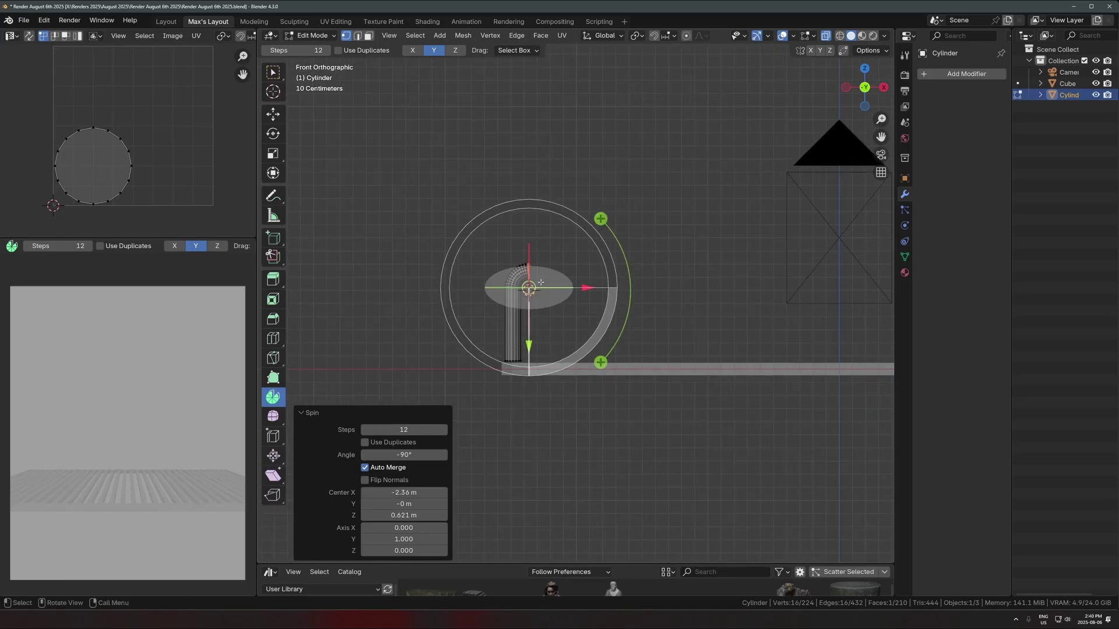
{"action": "key", "text": "e"}
{"action": "left_click", "coordinate": [675, 284]}
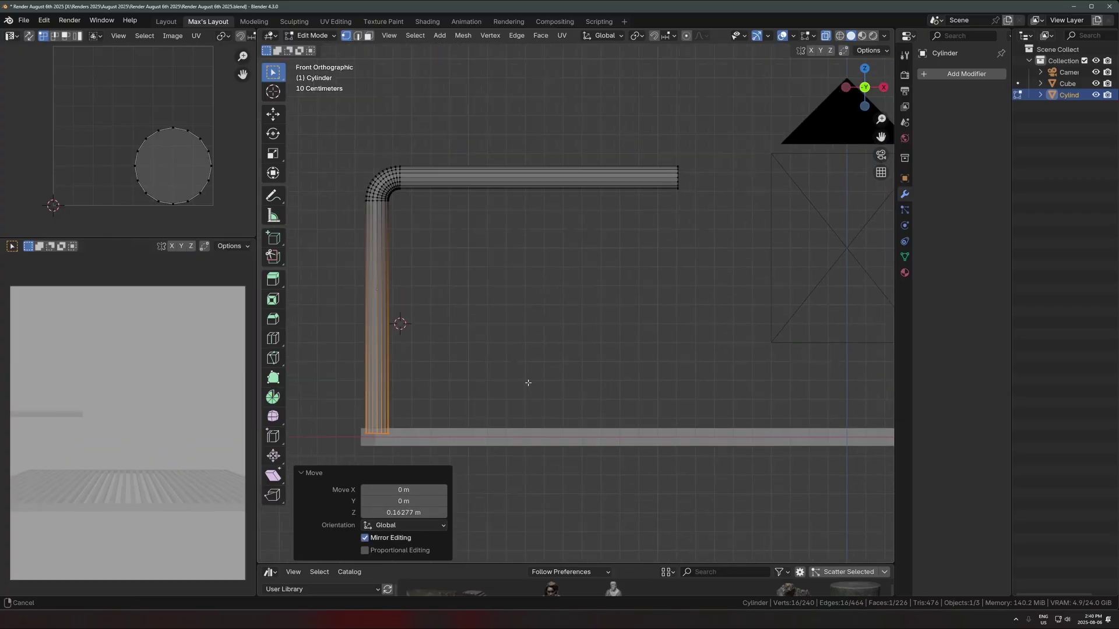
{"action": "key", "text": "Tab"}
- Add a Mirror modifier on the X axis to the bent pipe
{"action": "scroll", "coordinate": [589, 341], "scroll_direction": "down", "scroll_amount": 1}
{"action": "left_click", "coordinate": [954, 78]}
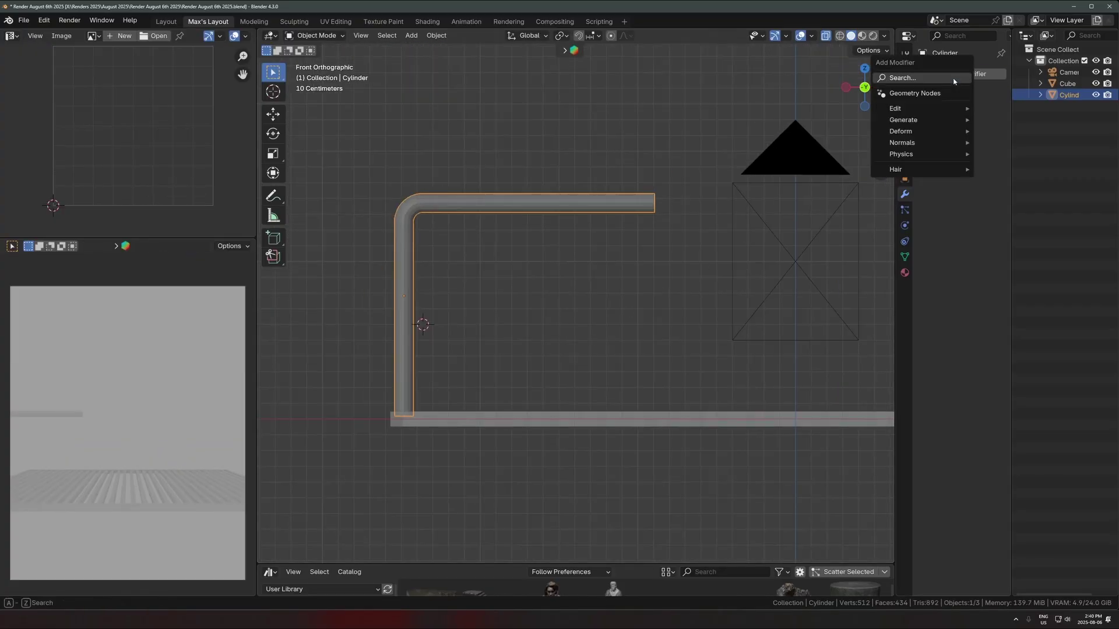
{"action": "type", "text": "mir"}
{"action": "key", "text": "Return"}
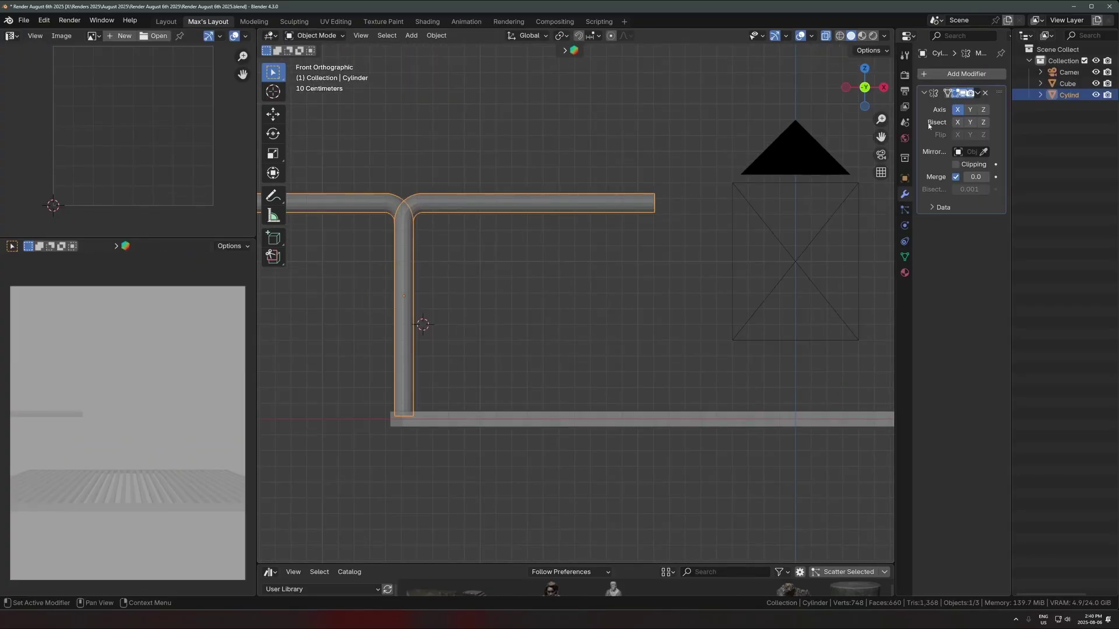
- Move all of the pipe's geometry about -1.64 m along X, away from its mirrored half
{"action": "key", "text": "Tab"}
{"action": "scroll", "coordinate": [632, 275], "scroll_direction": "down", "scroll_amount": 5}
{"action": "key", "text": "g"}
{"action": "key", "text": "x"}
{"action": "left_click", "coordinate": [525, 293]}
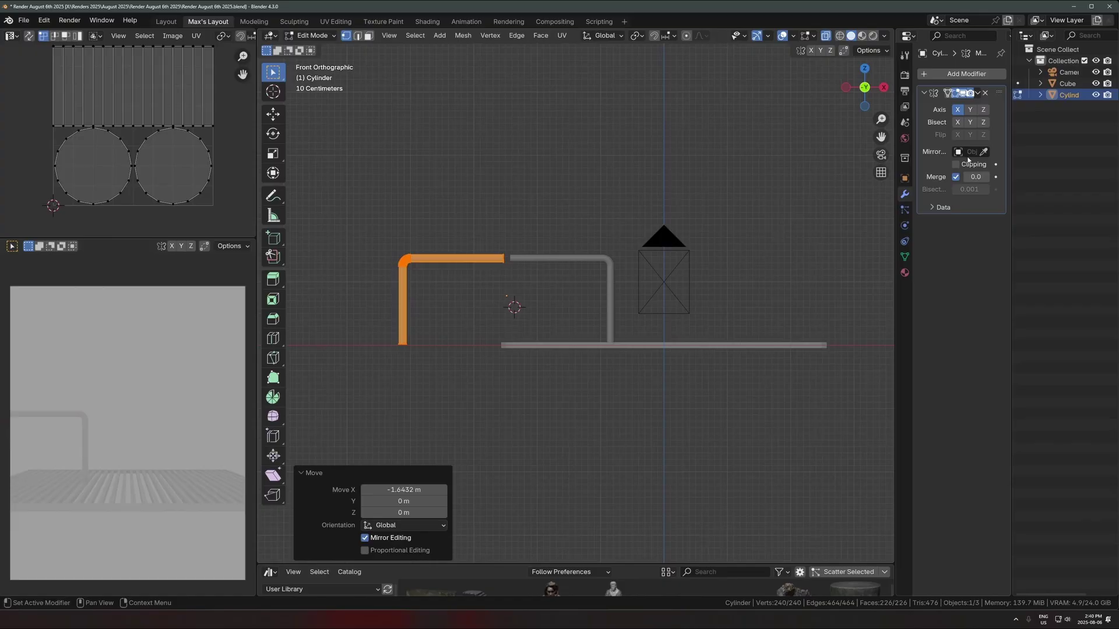
- Enable clipping on the Mirror modifier and delete the cap face at the top bar's inner end
{"action": "left_click", "coordinate": [966, 166]}
{"action": "scroll", "coordinate": [530, 315], "scroll_direction": "up", "scroll_amount": 3}
{"action": "key", "text": "x"}
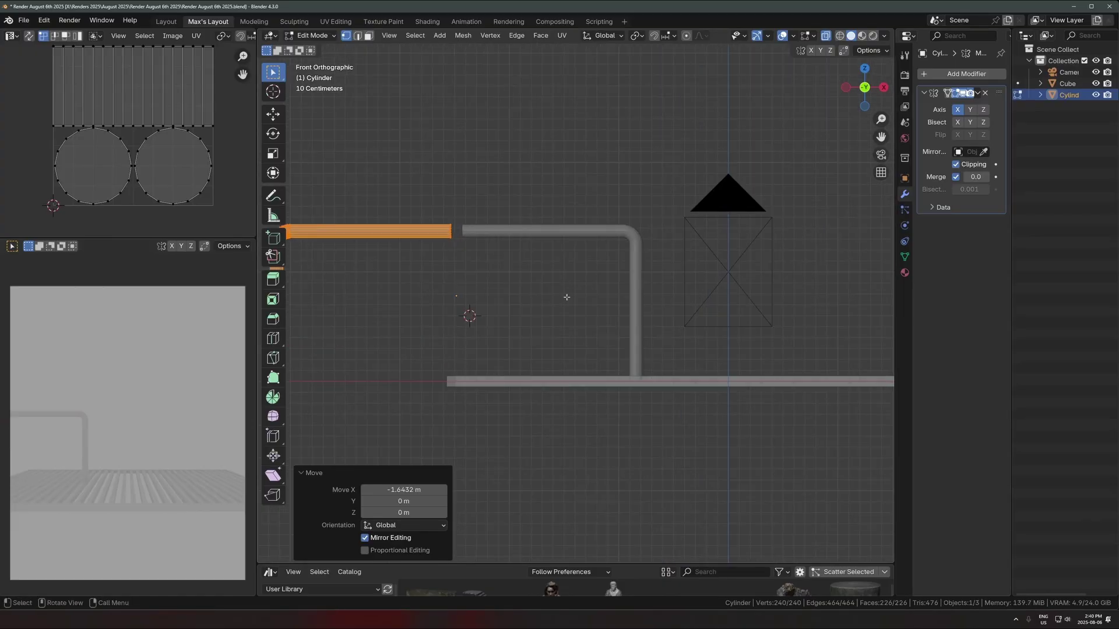
{"action": "middle_click_drag", "start_coordinate": [565, 298], "coordinate": [528, 290]}
{"action": "key", "text": "3"}
{"action": "left_click", "coordinate": [471, 239]}
{"action": "key", "text": "x"}
{"action": "left_click", "coordinate": [470, 255]}
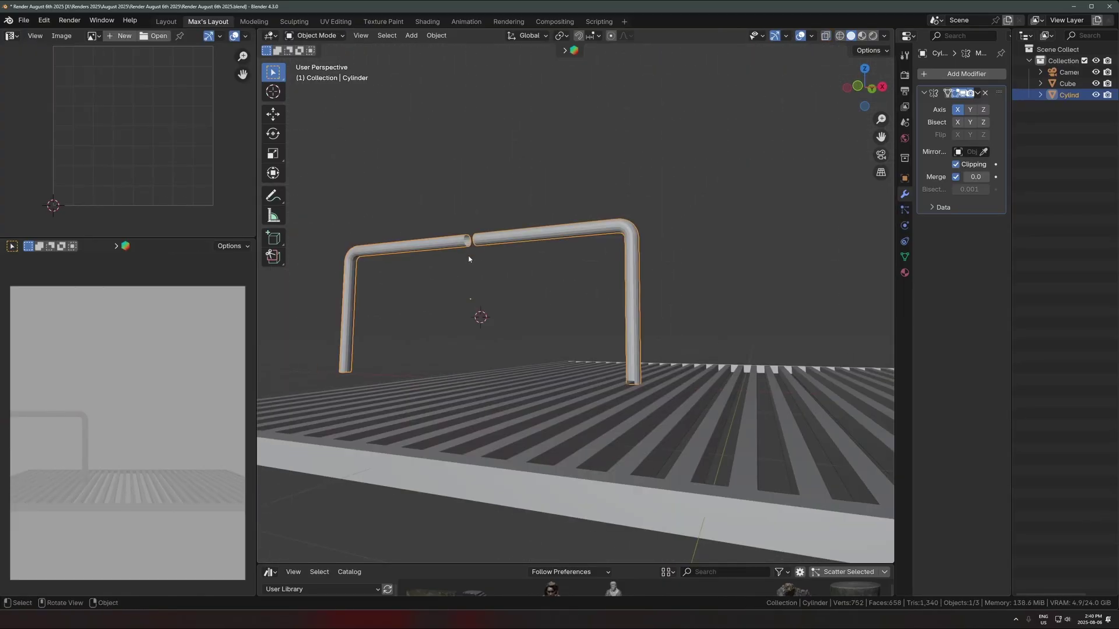
- Move all of the pipe's geometry about 0.236 m along X so the top bar joins its mirrored half
{"action": "key", "text": "a"}
{"action": "key", "text": "g"}
{"action": "key", "text": "x"}
{"action": "left_click", "coordinate": [624, 245]}
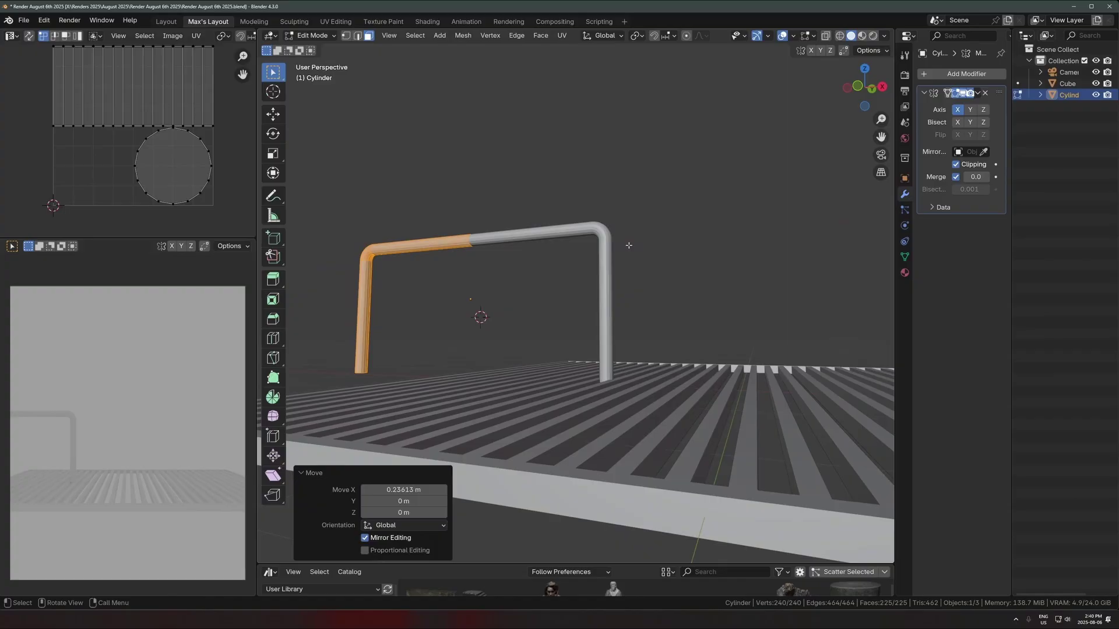
{"action": "key", "text": "Tab"}
- Lower the crossbar of the bent-pipe railing about 0.24 m along Z in the front view
{"action": "key", "text": "Tab"}
{"action": "key", "text": "KP_1"}
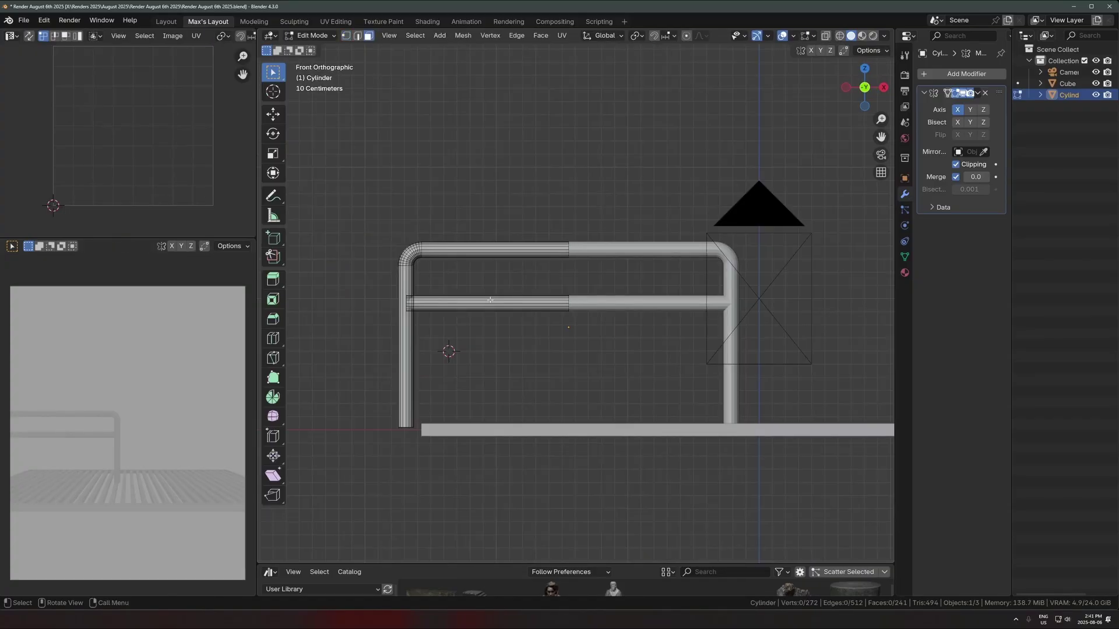
{"action": "key", "text": "l"}
{"action": "key", "text": "g"}
{"action": "key", "text": "z"}
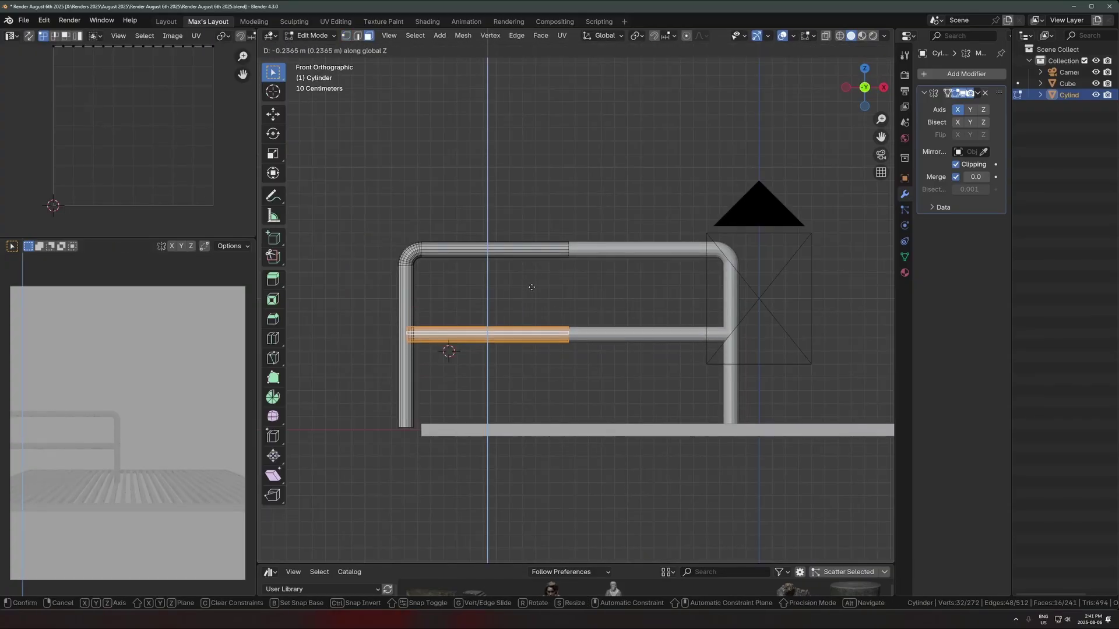
{"action": "left_click", "coordinate": [530, 292]}
{"action": "key", "text": "Tab"}
{"action": "mouse_move", "coordinate": [530, 292]}
{"action": "middle_mouse_down"}
{"action": "mouse_move", "coordinate": [495, 342]}
{"action": "mouse_move", "coordinate": [528, 313]}
{"action": "middle_mouse_up"}
{"action": "scroll", "coordinate": [494, 342], "scroll_direction": "down", "scroll_amount": 4}
{"action": "left_click", "coordinate": [495, 342]}
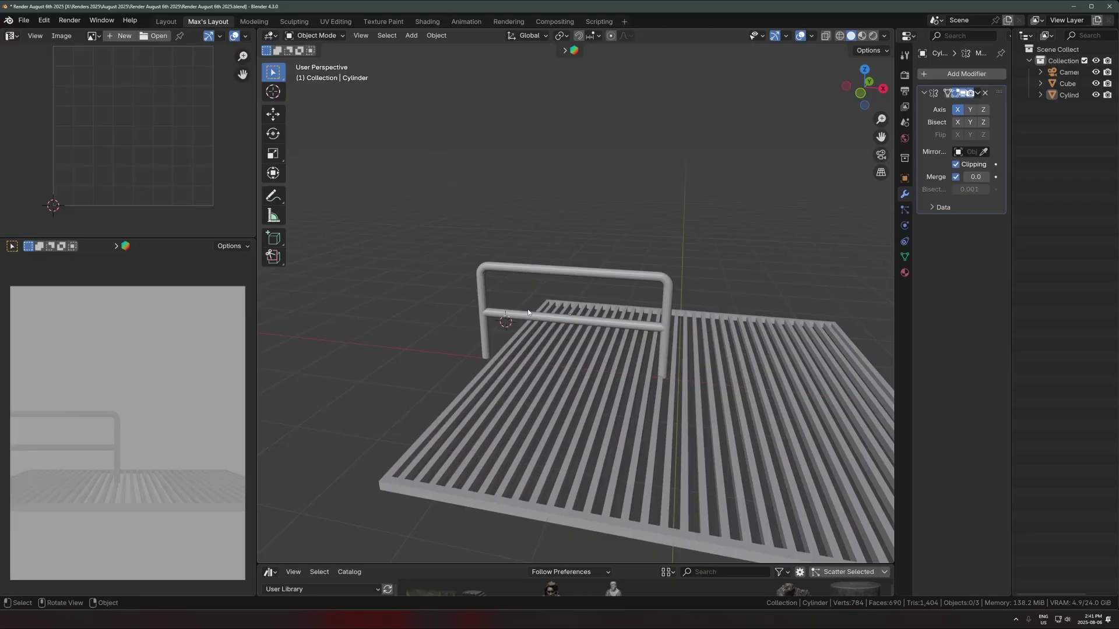
- Move the whole railing about -4.68 m along X, clear of the grate platform
{"action": "left_click", "coordinate": [607, 272]}
{"action": "middle_click_drag", "start_coordinate": [606, 273], "coordinate": [655, 305]}
{"action": "scroll", "coordinate": [655, 305], "scroll_direction": "down", "scroll_amount": 3}
{"action": "key", "text": "g"}
{"action": "key", "text": "x"}
{"action": "left_click", "coordinate": [505, 339]}
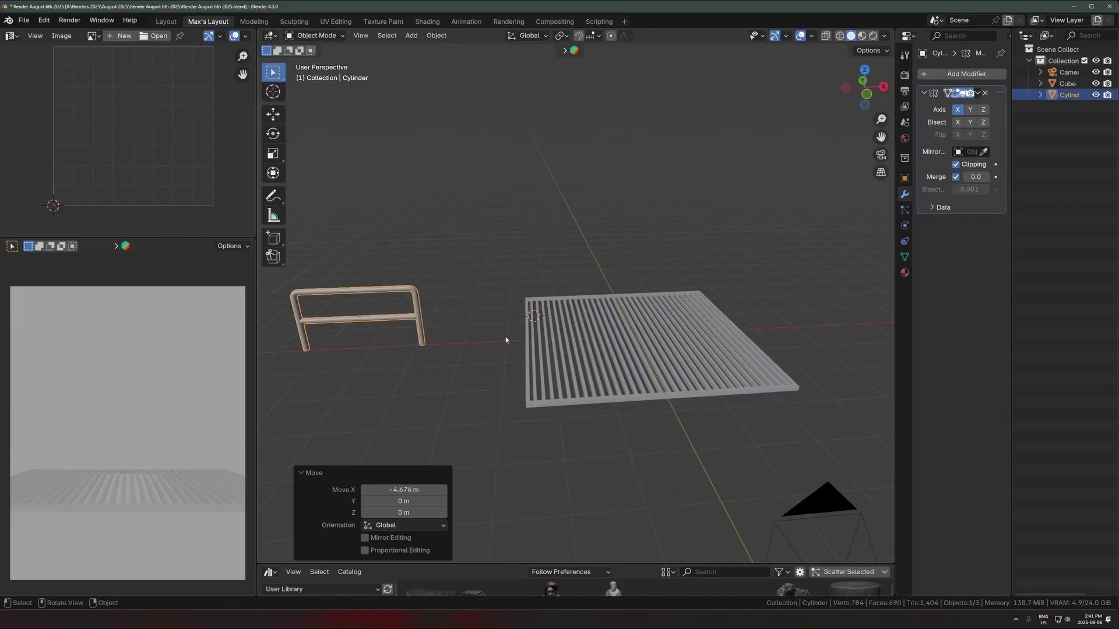
- Duplicate the railing's vertical post as a separate object and move it along X toward the grate platform
{"action": "scroll", "coordinate": [512, 339], "scroll_direction": "up", "scroll_amount": 3}
{"action": "middle_click_drag", "start_coordinate": [568, 339], "coordinate": [547, 341]}
{"action": "scroll", "coordinate": [547, 341], "scroll_direction": "down", "scroll_amount": 6}
{"action": "key", "text": "shift+d"}
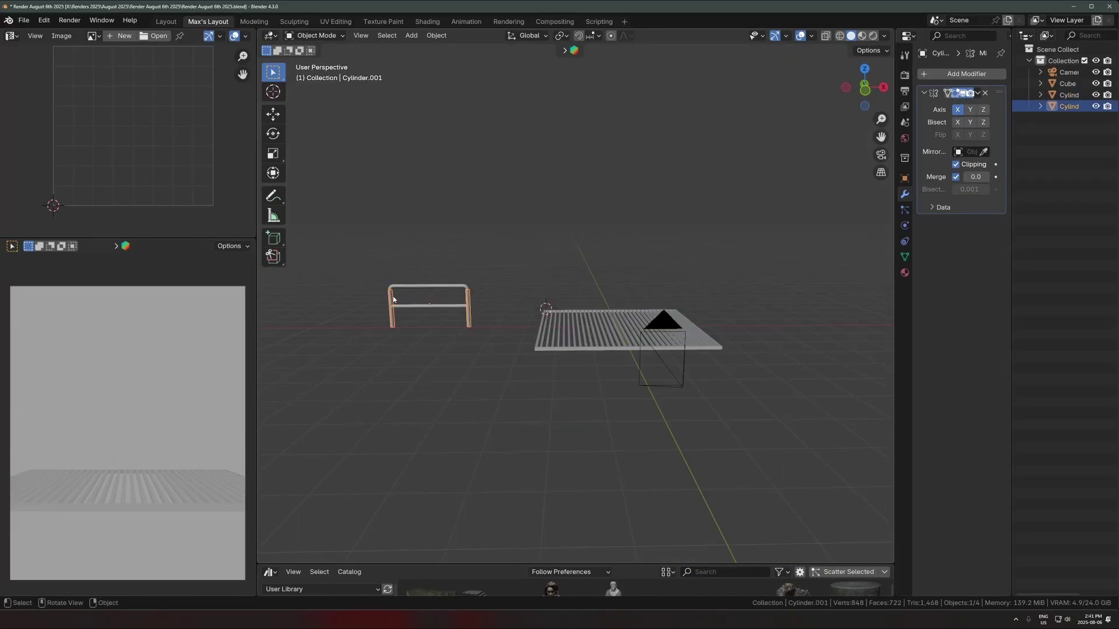
{"action": "key", "text": "x"}
{"action": "left_click", "coordinate": [534, 298]}
{"action": "scroll", "coordinate": [542, 297], "scroll_direction": "up", "scroll_amount": 4}
- Try removing the Mirror modifier from the separate post and shifting the single post along X
{"action": "key", "text": "x"}
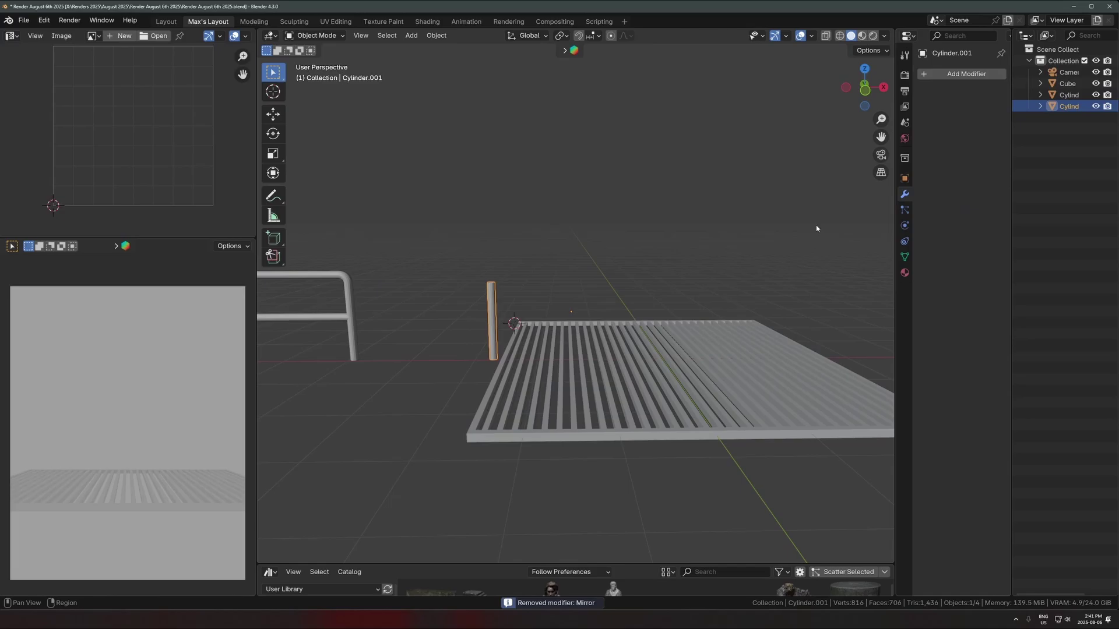
{"action": "scroll", "coordinate": [526, 320], "scroll_direction": "up", "scroll_amount": 4}
{"action": "key", "text": "g"}
{"action": "key", "text": "x"}
{"action": "left_click", "coordinate": [617, 345]}
{"action": "key", "text": "ctrl+z"}
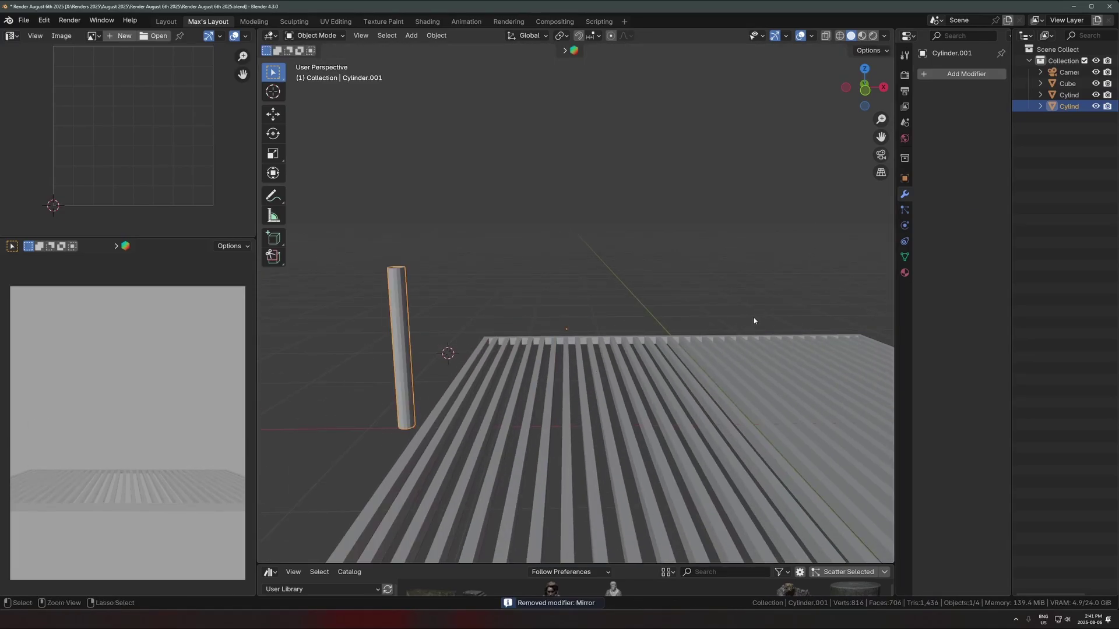
{"action": "key", "text": "ctrl+z"}
- Move the mirrored post object about 0.957 m along X so both posts stand over the platform
{"action": "key", "text": "g"}
{"action": "key", "text": "x"}
{"action": "left_click", "coordinate": [641, 338]}
{"action": "scroll", "coordinate": [620, 369], "scroll_direction": "down", "scroll_amount": 2}
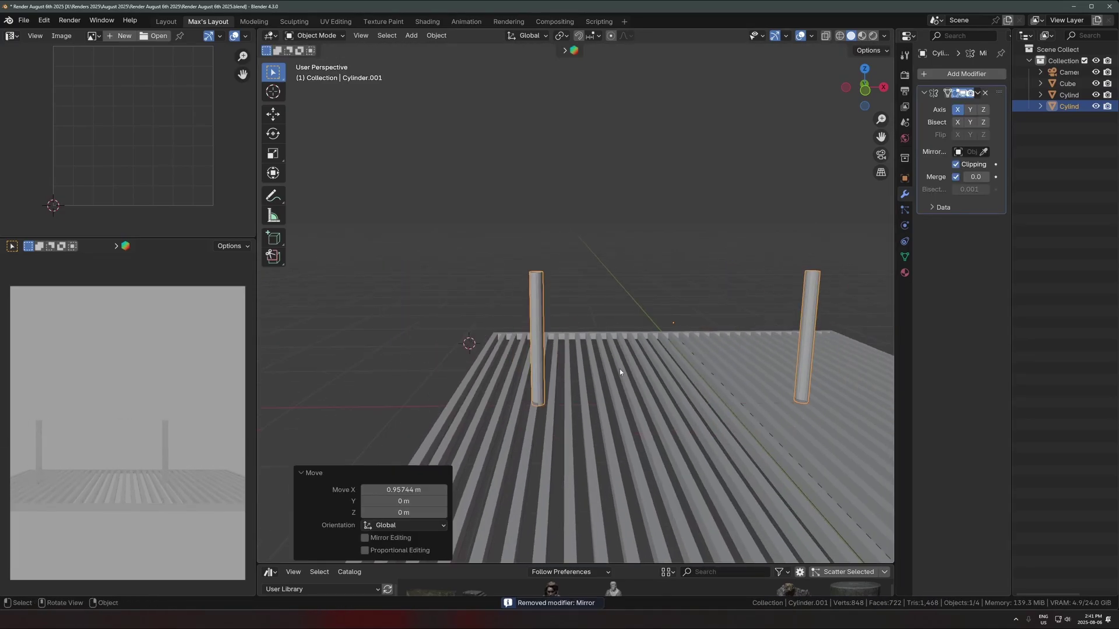
- Duplicate the post's geometry, raise the copy along Z and rotate it 90° about Y into a horizontal bar
{"action": "key", "text": "Tab"}
{"action": "key", "text": "a"}
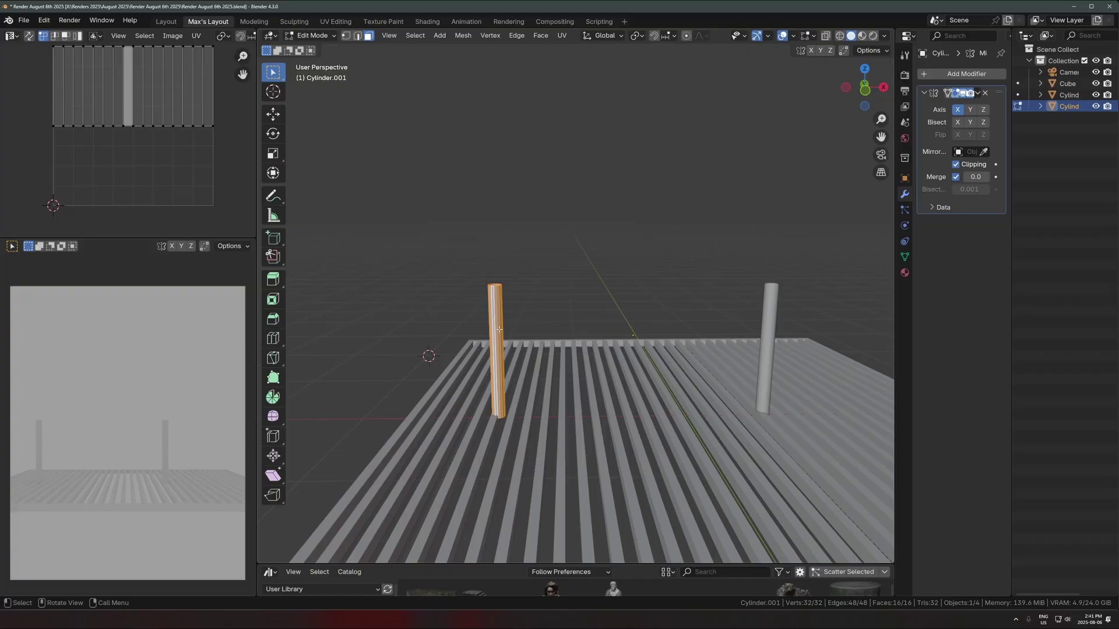
{"action": "key", "text": "KP_1"}
{"action": "key", "text": "shift+d"}
{"action": "key", "text": "z"}
{"action": "left_click", "coordinate": [528, 326]}
{"action": "key", "text": "r"}
{"action": "key", "text": "y"}
{"action": "key", "text": "9"}
{"action": "key", "text": "0"}
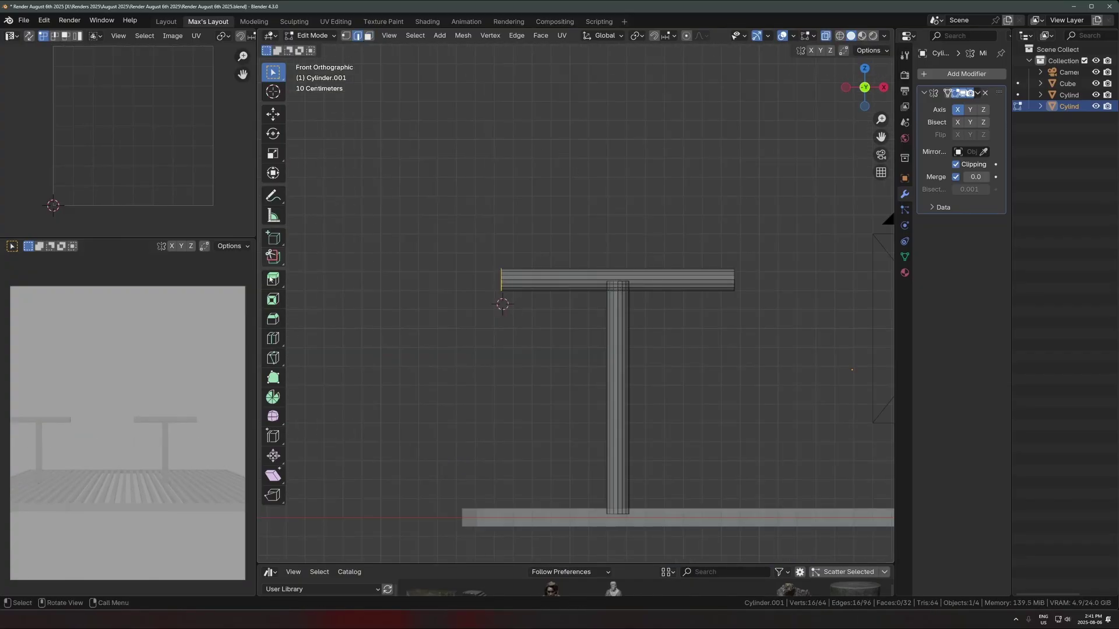
- Spin the horizontal bar's outer end 90° about the Y axis in 12 steps around the 3D cursor
{"action": "left_click", "coordinate": [272, 400]}
{"action": "left_click_drag", "start_coordinate": [574, 232], "coordinate": [538, 215]}
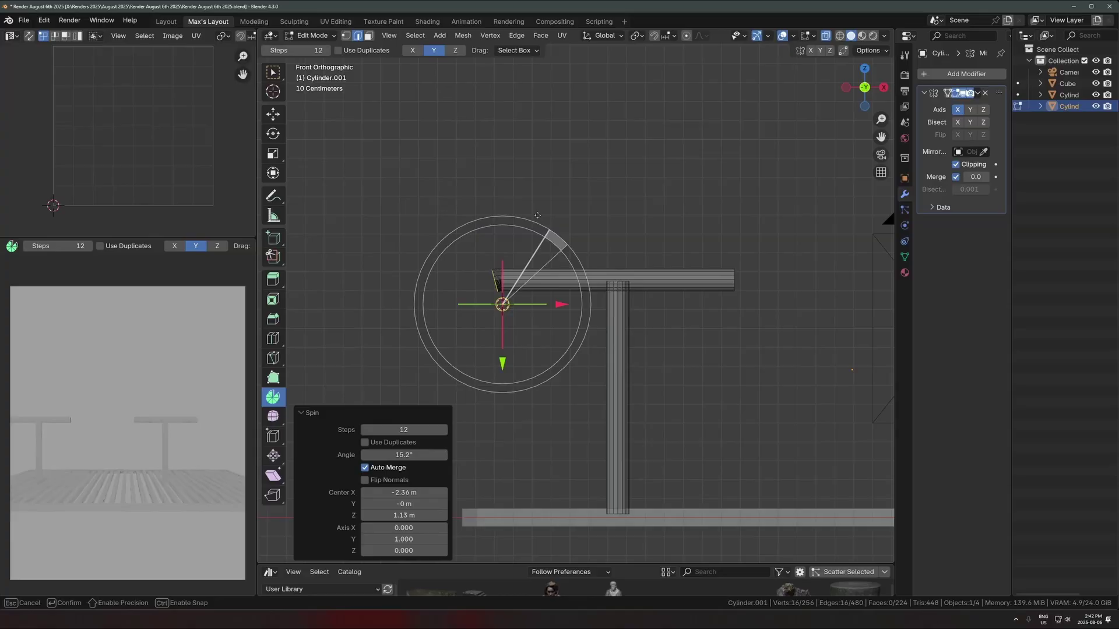
{"action": "left_click_drag", "start_coordinate": [439, 233], "coordinate": [439, 234], "text": "ctrl"}
{"action": "scroll", "coordinate": [438, 234], "scroll_direction": "down", "scroll_amount": 2}
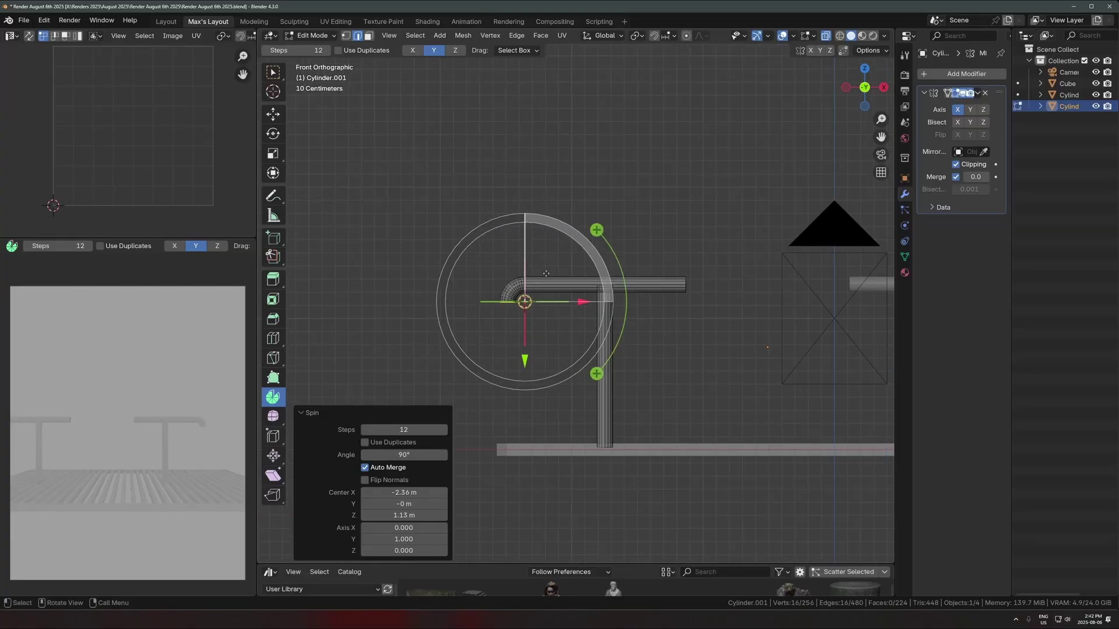
- Separate the whole bent rail from the post into its own object and select it
{"action": "left_click_drag", "start_coordinate": [529, 263], "coordinate": [454, 364]}
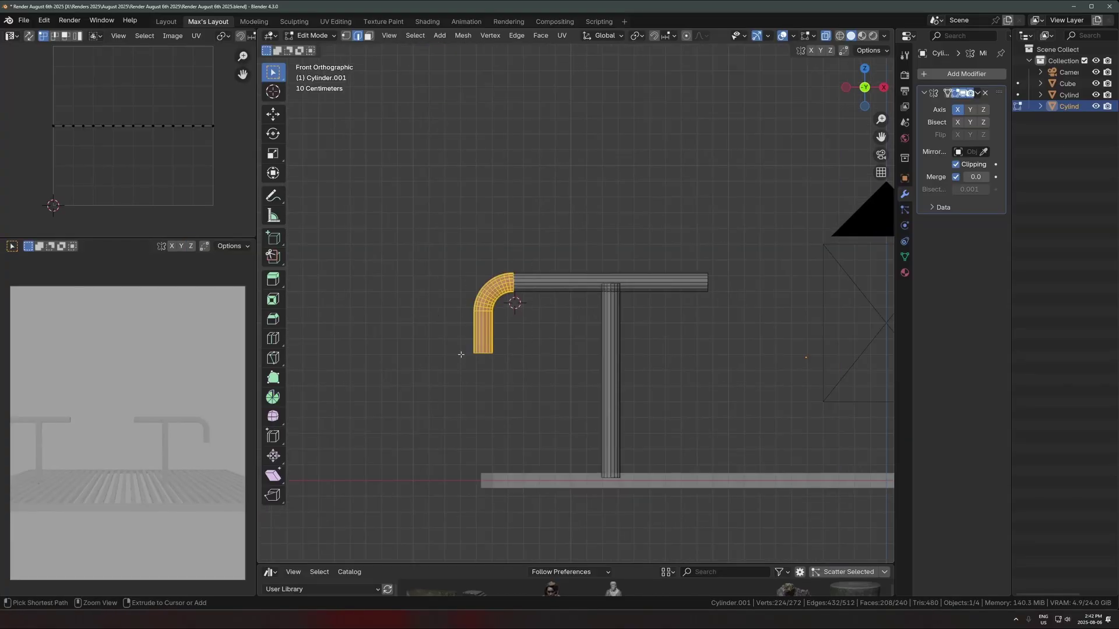
{"action": "key", "text": "ctrl+l"}
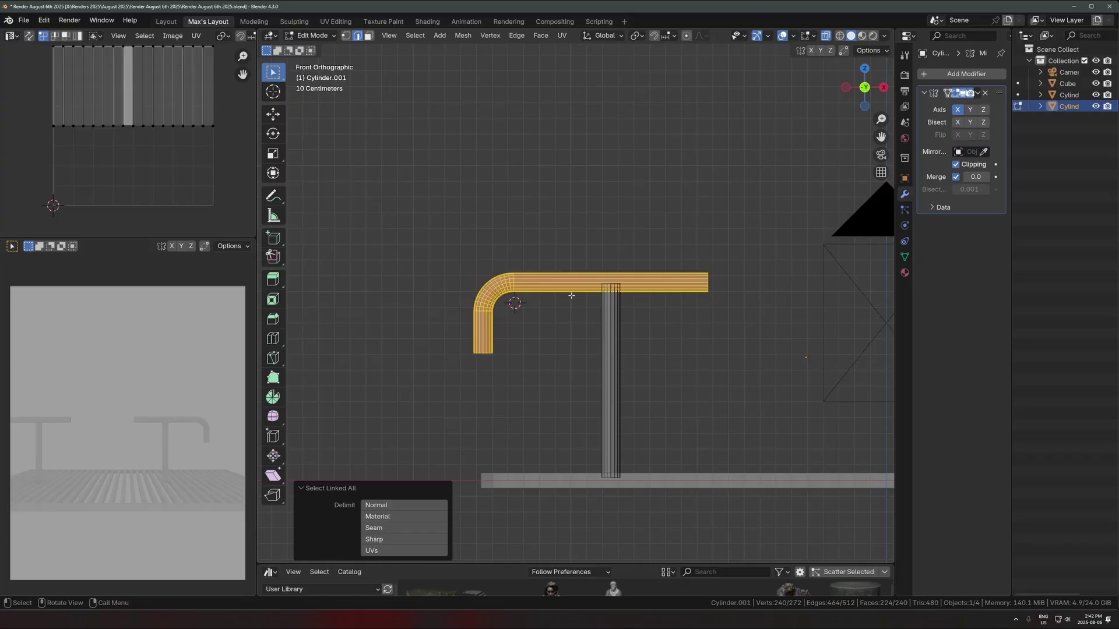
{"action": "key", "text": "p"}
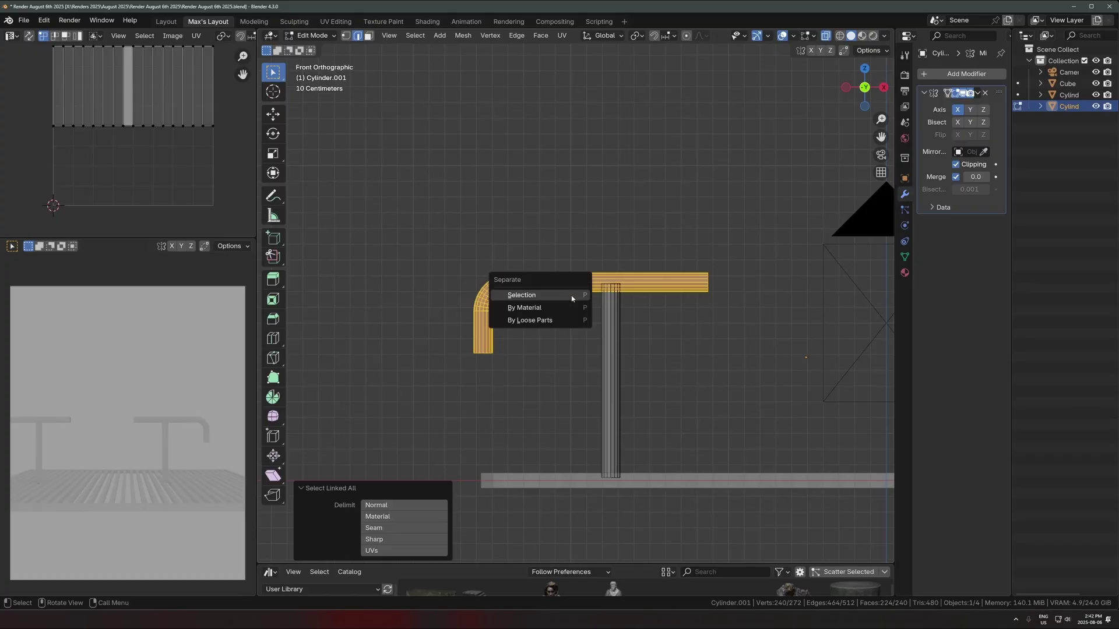
{"action": "left_click", "coordinate": [517, 295]}
{"action": "key", "text": "Tab"}
{"action": "left_click", "coordinate": [592, 275]}
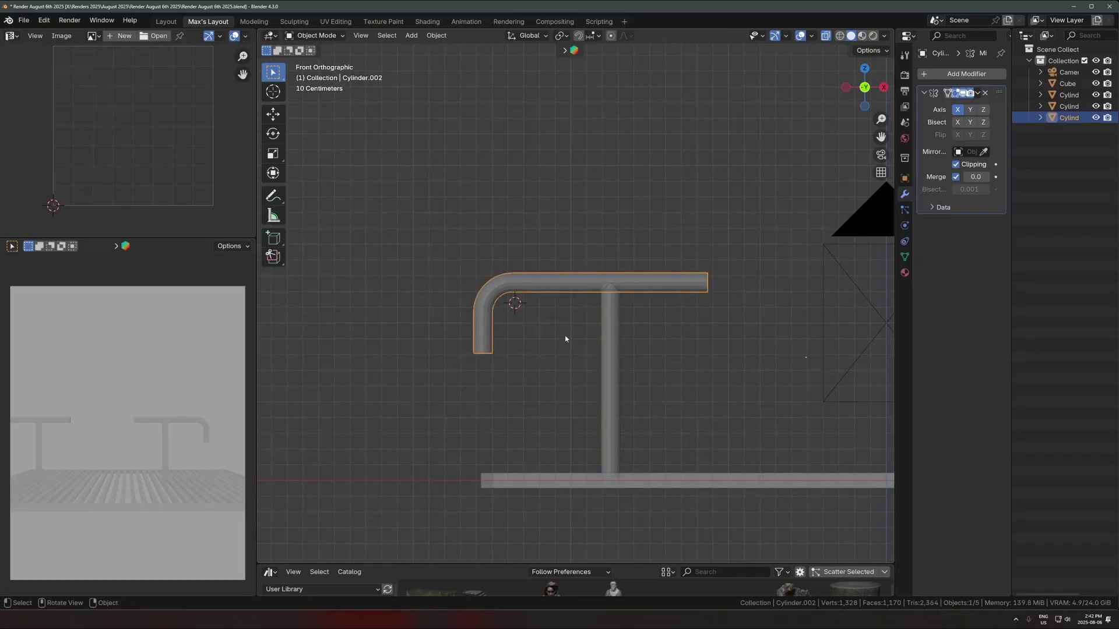
- Enable Z mirroring on the bent rail and lower its geometry about 0.16 m until the two halves meet
{"action": "left_click", "coordinate": [982, 110]}
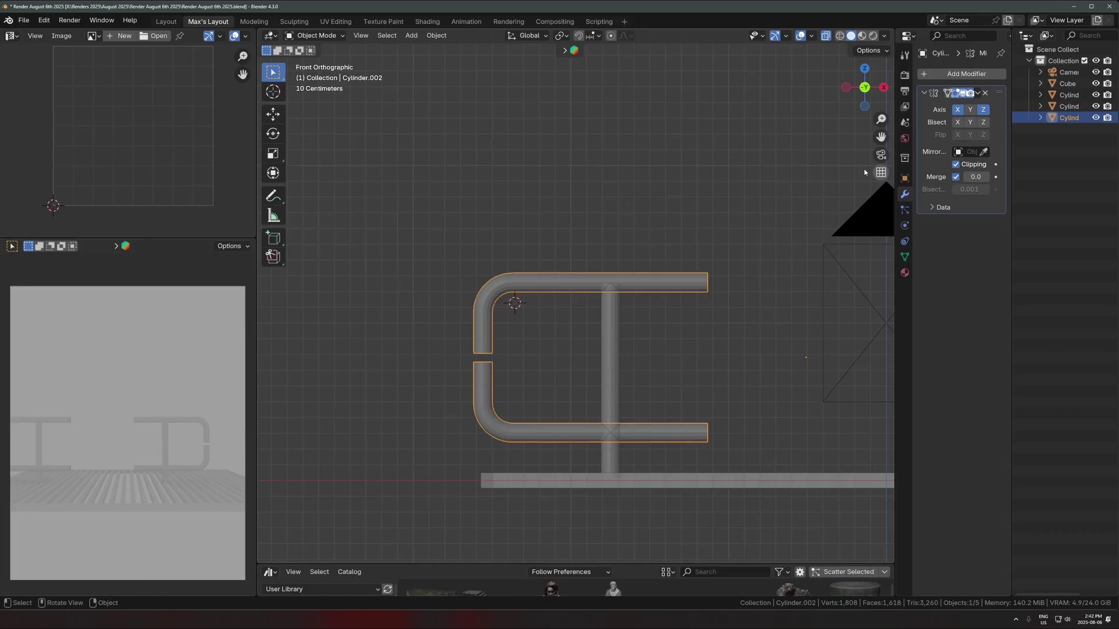
{"action": "key", "text": "Tab"}
{"action": "key", "text": "a"}
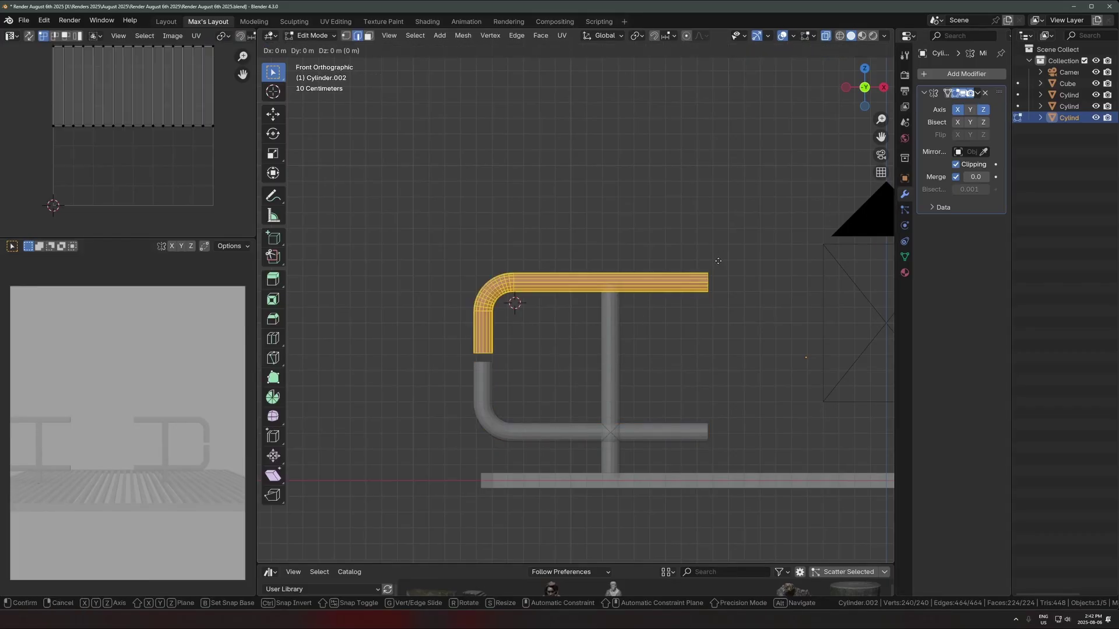
{"action": "key", "text": "g"}
{"action": "key", "text": "z"}
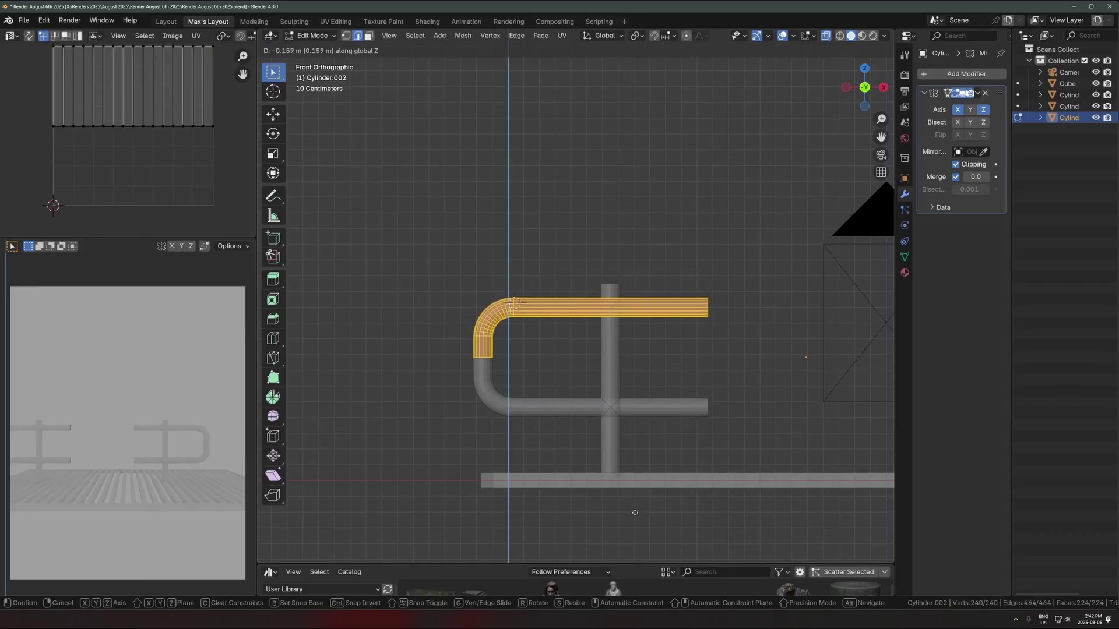
{"action": "left_click", "coordinate": [637, 507]}
{"action": "key", "text": "Tab"}
{"action": "scroll", "coordinate": [589, 390], "scroll_direction": "down", "scroll_amount": 2}
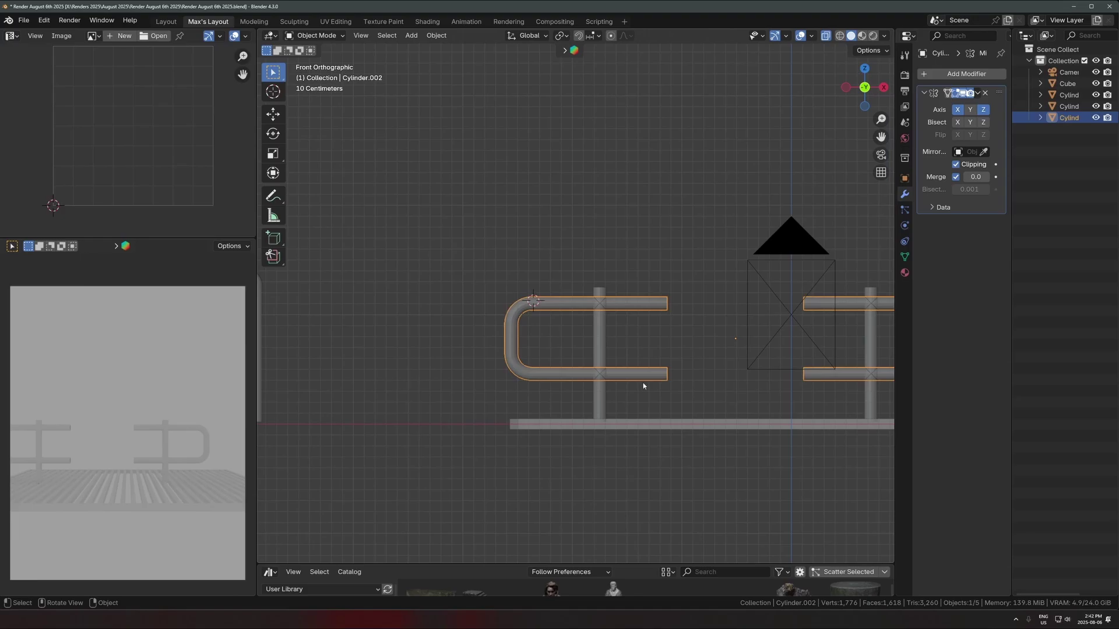
- Stretch the rail's straight inner end along X until it joins its mirrored half
{"action": "scroll", "coordinate": [689, 396], "scroll_direction": "up", "scroll_amount": 2}
{"action": "key", "text": "Tab"}
{"action": "left_click_drag", "start_coordinate": [651, 240], "coordinate": [559, 382]}
{"action": "key", "text": "alt+z"}
{"action": "key", "text": "b"}
{"action": "key", "text": "g"}
{"action": "key", "text": "x"}
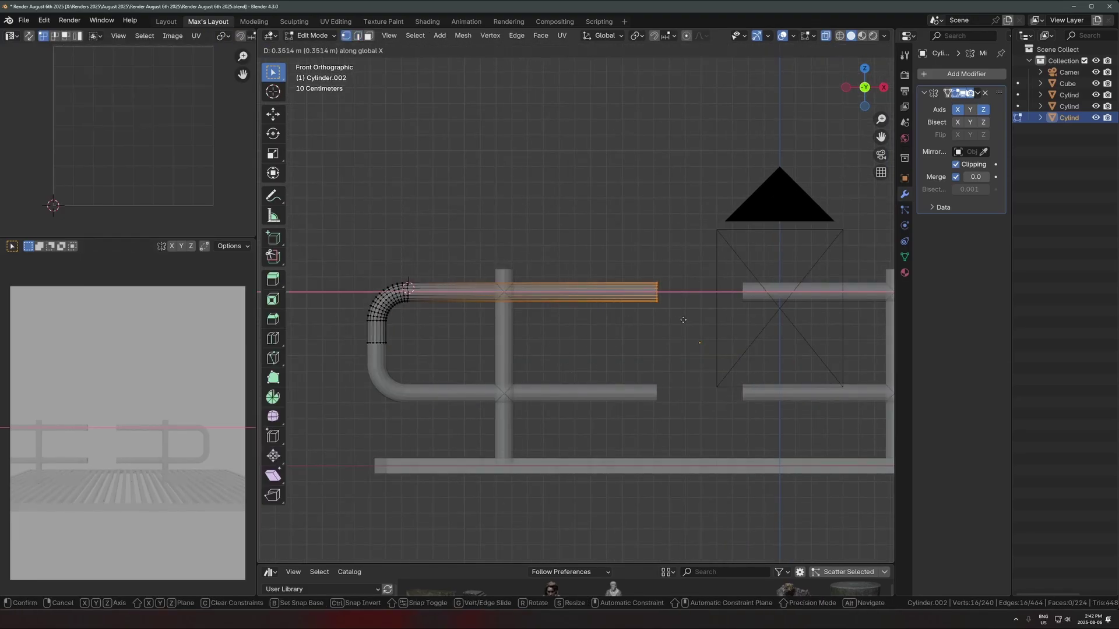
{"action": "left_click", "coordinate": [594, 312]}
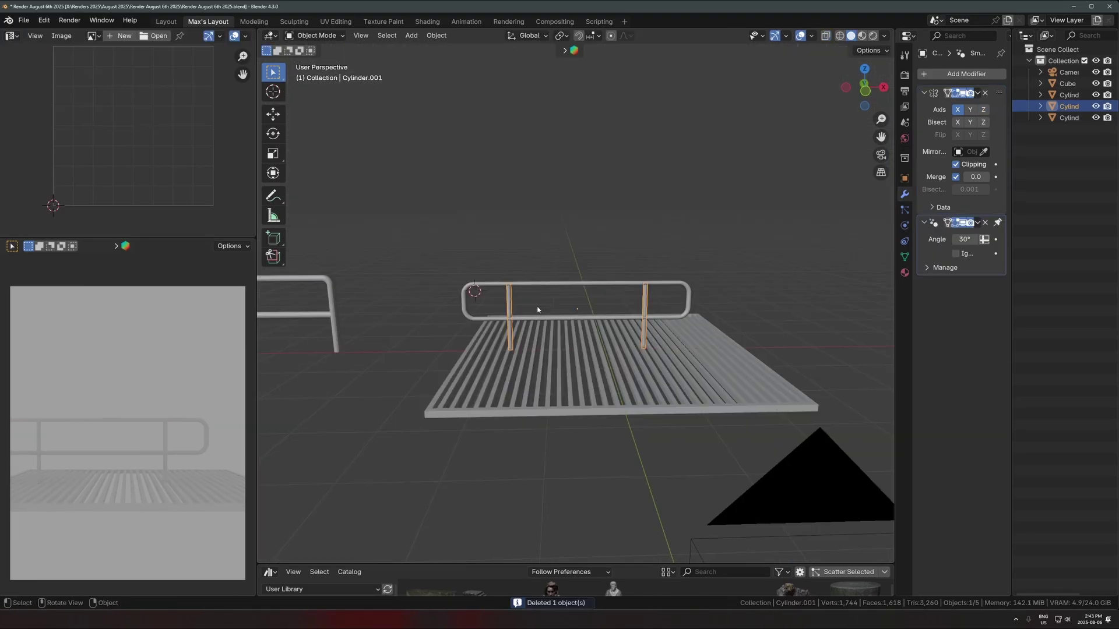
{"action": "scroll", "coordinate": [534, 309], "scroll_direction": "up", "scroll_amount": 3}
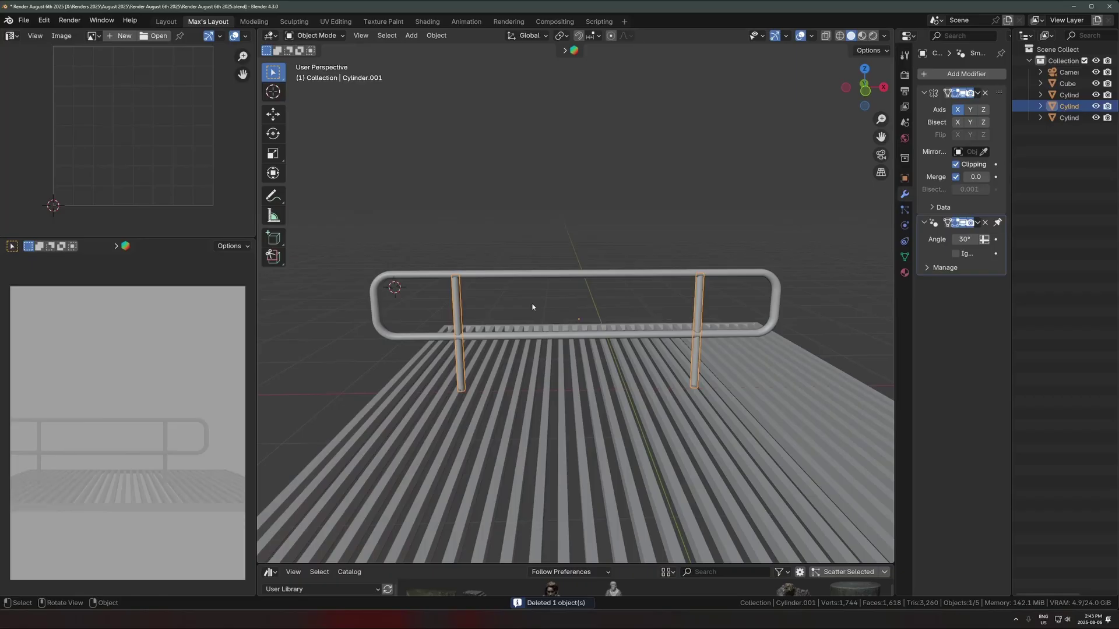
{"action": "key", "text": "g"}
{"action": "key", "text": "x"}
{"action": "key", "text": "Escape"}
- Move the post geometry outward along X toward the rail's end and duplicate it about 0.652 m inward
{"action": "key", "text": "Tab"}
{"action": "key", "text": "g"}
{"action": "key", "text": "x"}
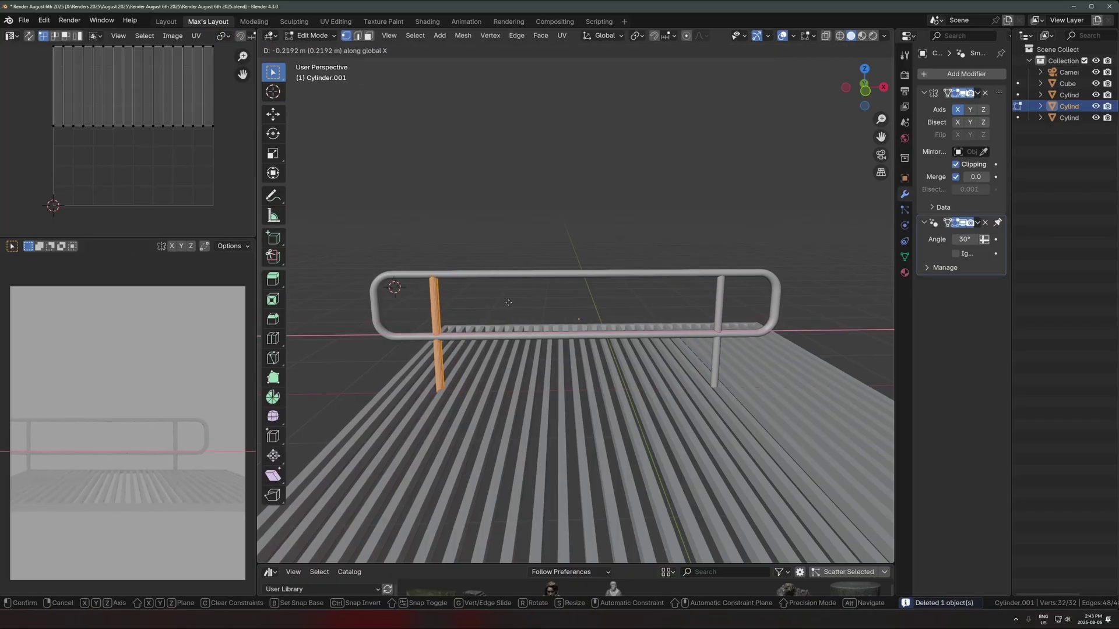
{"action": "left_click", "coordinate": [494, 303]}
{"action": "key", "text": "shift+d"}
{"action": "key", "text": "x"}
{"action": "left_click", "coordinate": [558, 312]}
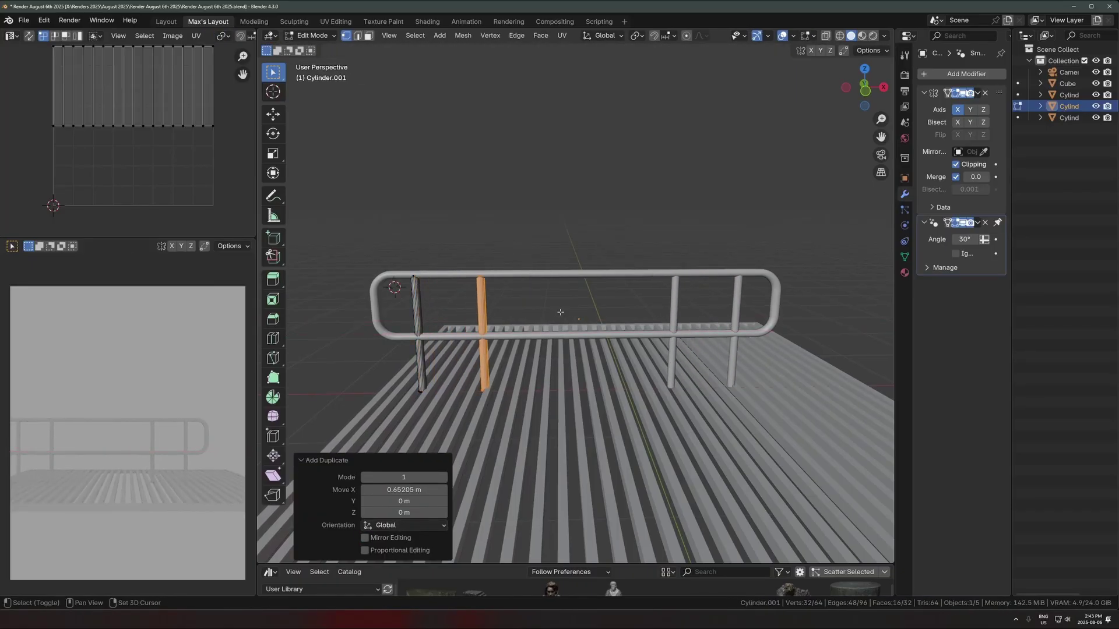
{"action": "key", "text": "Tab"}
{"action": "left_click", "coordinate": [672, 230]}
- Open the mesh of the first railing, standing apart from the platform, for editing
{"action": "scroll", "coordinate": [673, 229], "scroll_direction": "down", "scroll_amount": 5}
{"action": "middle_click_drag", "start_coordinate": [670, 230], "coordinate": [593, 274]}
{"action": "scroll", "coordinate": [564, 260], "scroll_direction": "up", "scroll_amount": 3}
{"action": "middle_click_drag", "start_coordinate": [593, 338], "coordinate": [547, 325]}
{"action": "scroll", "coordinate": [532, 326], "scroll_direction": "down", "scroll_amount": 4}
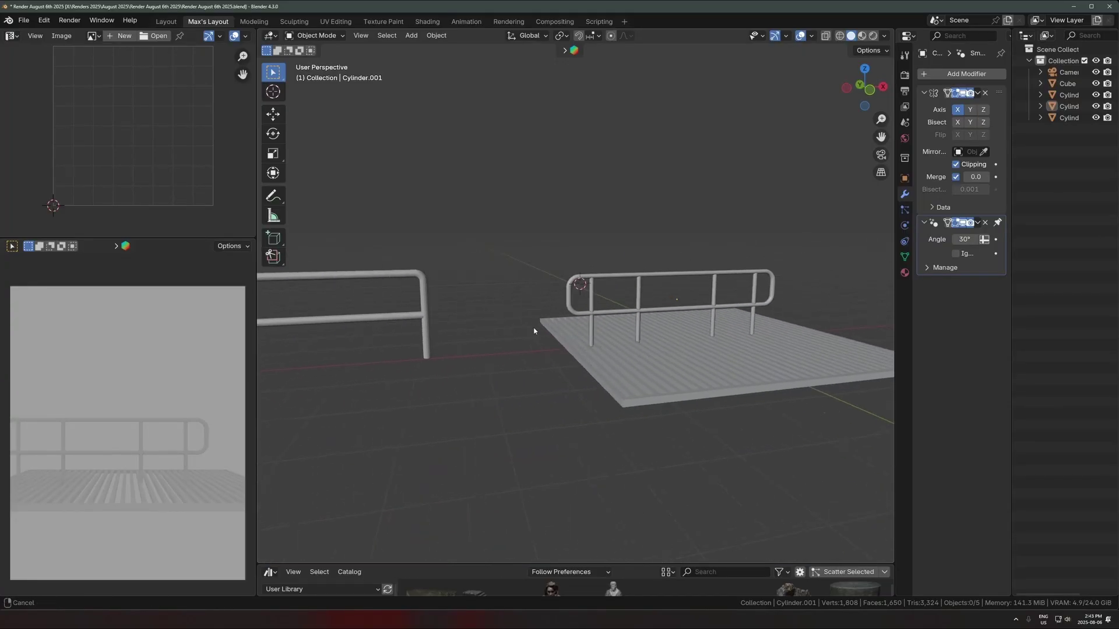
{"action": "left_click", "coordinate": [421, 302]}
{"action": "key", "text": "Tab"}
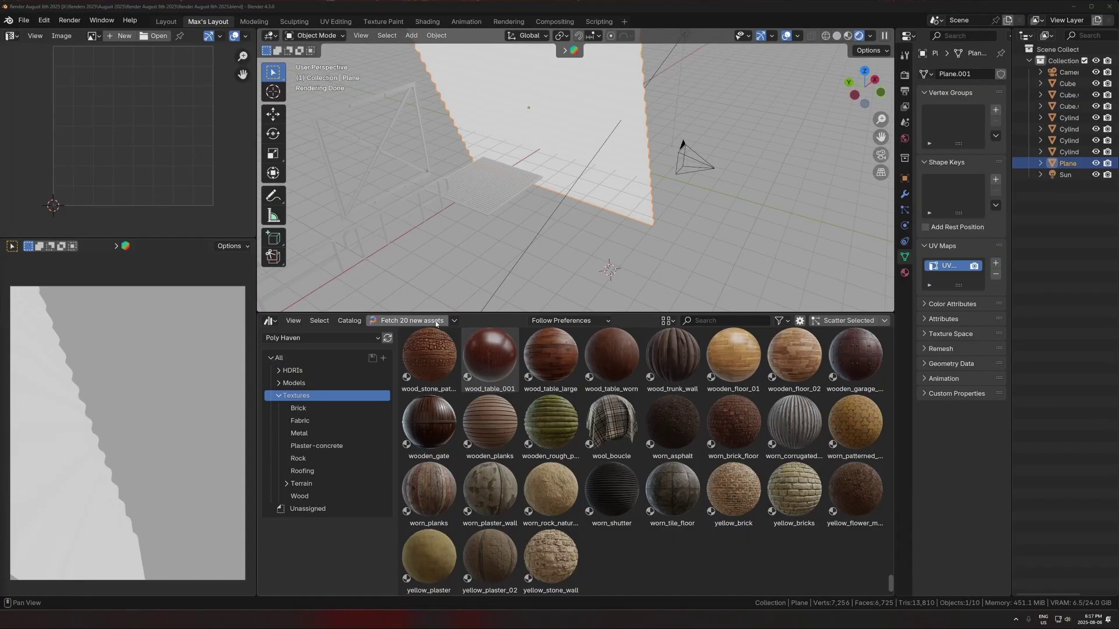
- Fetch the new Poly Haven assets into the asset library
{"action": "left_click", "coordinate": [436, 322]}
{"action": "left_click", "coordinate": [431, 322]}
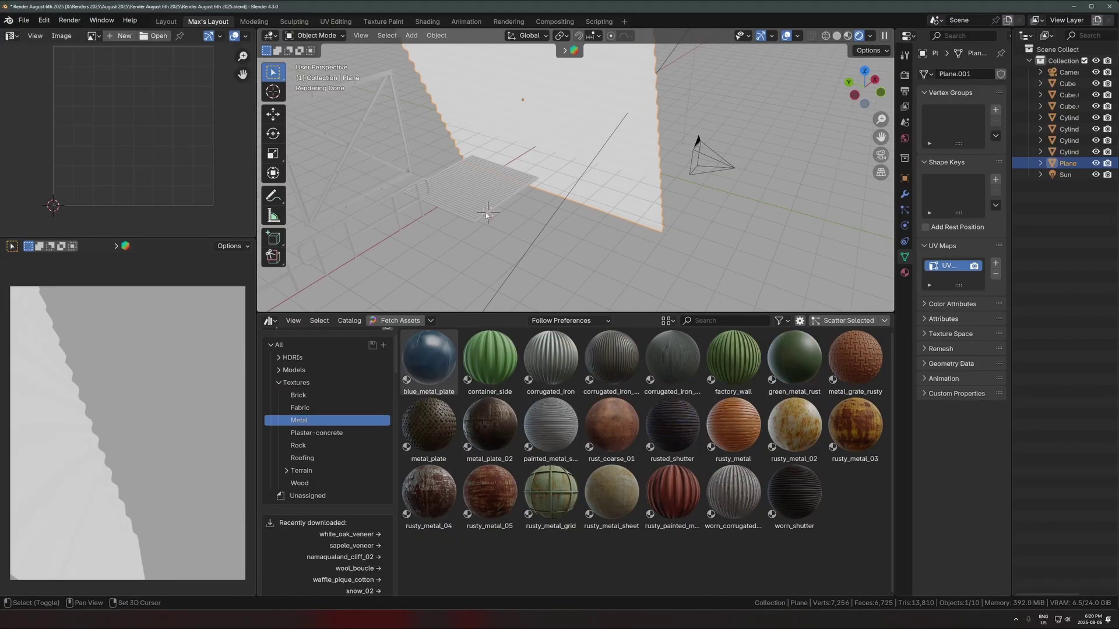
- Add a plane mesh and place it on the ground beside the grate platform
{"action": "key", "text": "shift+a"}
{"action": "mouse_move", "coordinate": [486, 215]}
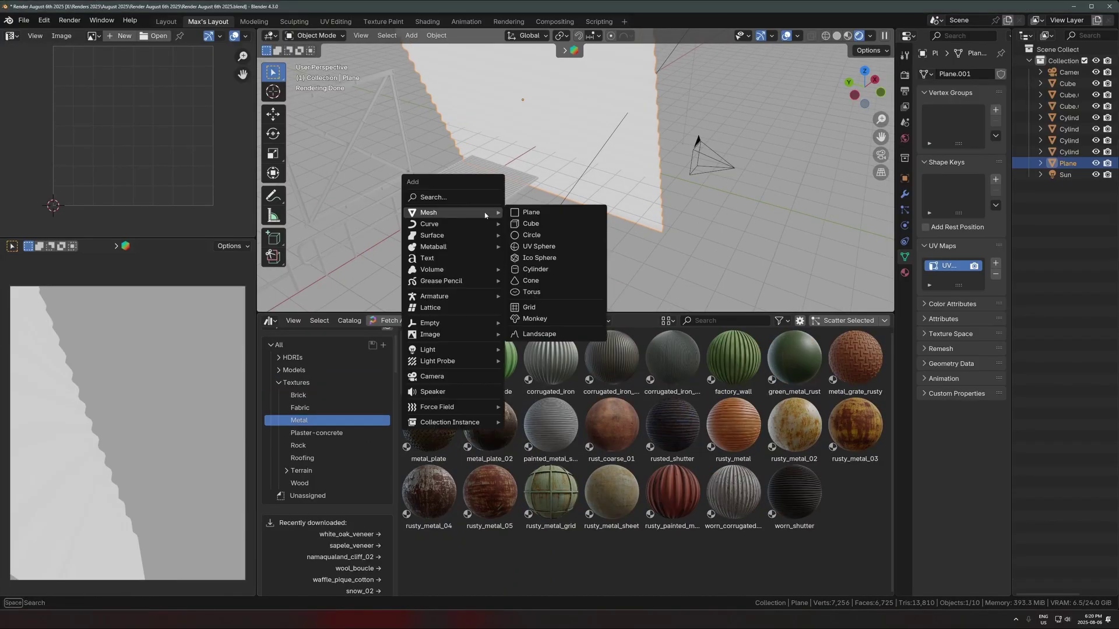
{"action": "left_click", "coordinate": [567, 216]}
{"action": "scroll", "coordinate": [502, 227], "scroll_direction": "up", "scroll_amount": 2}
{"action": "key", "text": "g"}
{"action": "left_click", "coordinate": [532, 216]}
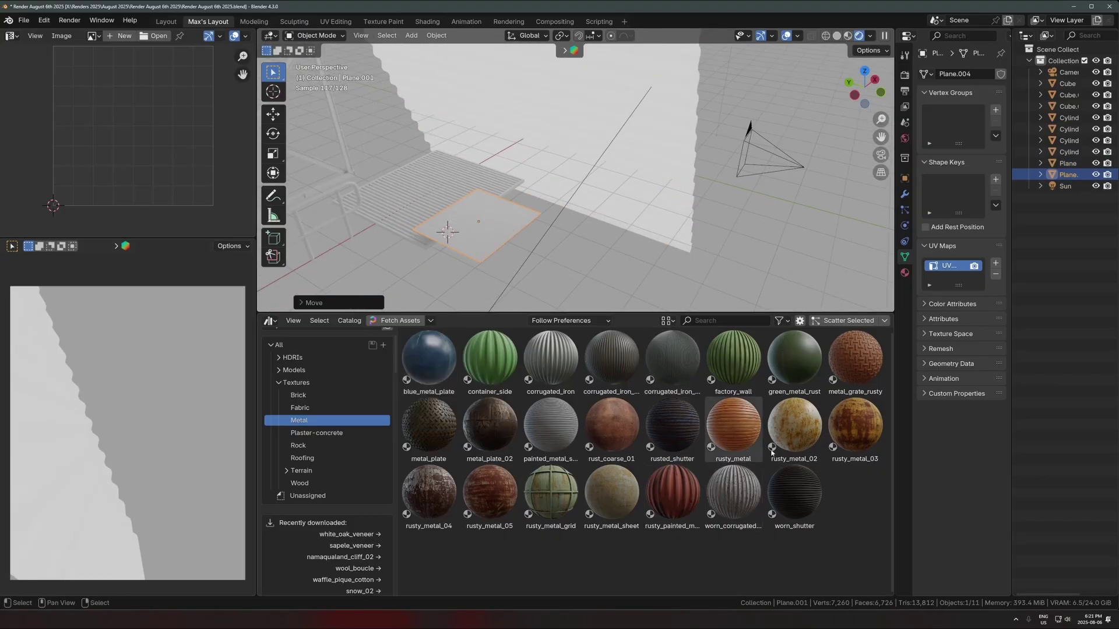
- Apply the rusty_metal_02 material to the new plane and move the plane away from the grate platform
{"action": "left_click_drag", "start_coordinate": [808, 432], "coordinate": [495, 233]}
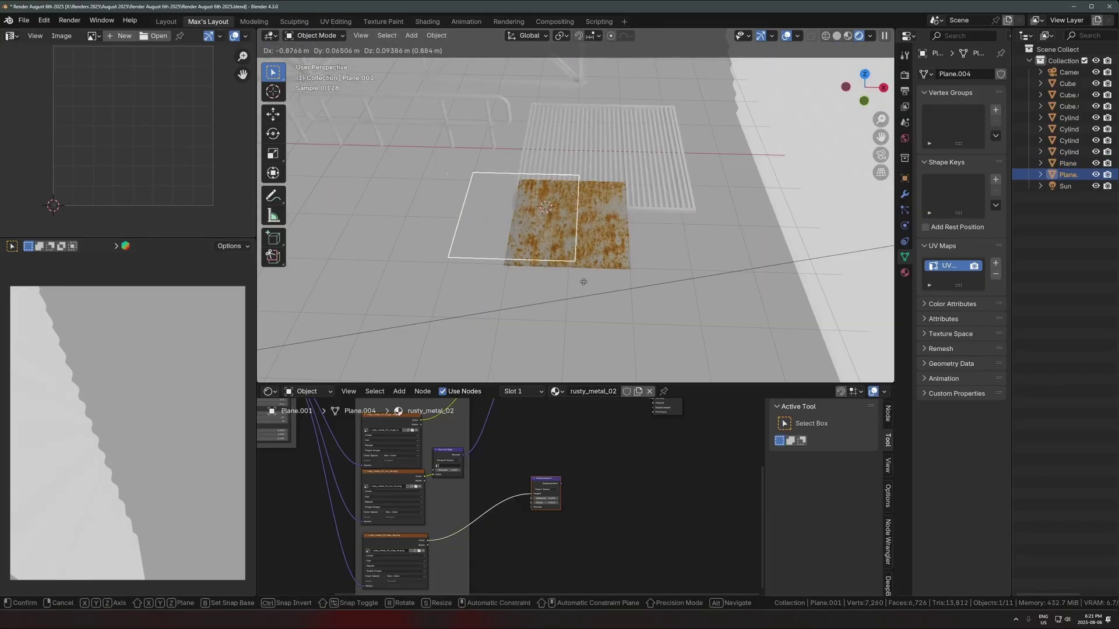
{"action": "left_click", "coordinate": [516, 281]}
{"action": "mouse_move", "coordinate": [634, 295]}
{"action": "middle_mouse_down"}
{"action": "mouse_move", "coordinate": [607, 229]}
{"action": "mouse_move", "coordinate": [558, 273]}
{"action": "mouse_move", "coordinate": [615, 287]}
{"action": "middle_mouse_up"}
- Link the plane's rusty_metal_02 material to the grate platform
{"action": "left_click", "coordinate": [607, 235]}
{"action": "scroll", "coordinate": [558, 275], "scroll_direction": "down", "scroll_amount": 4}
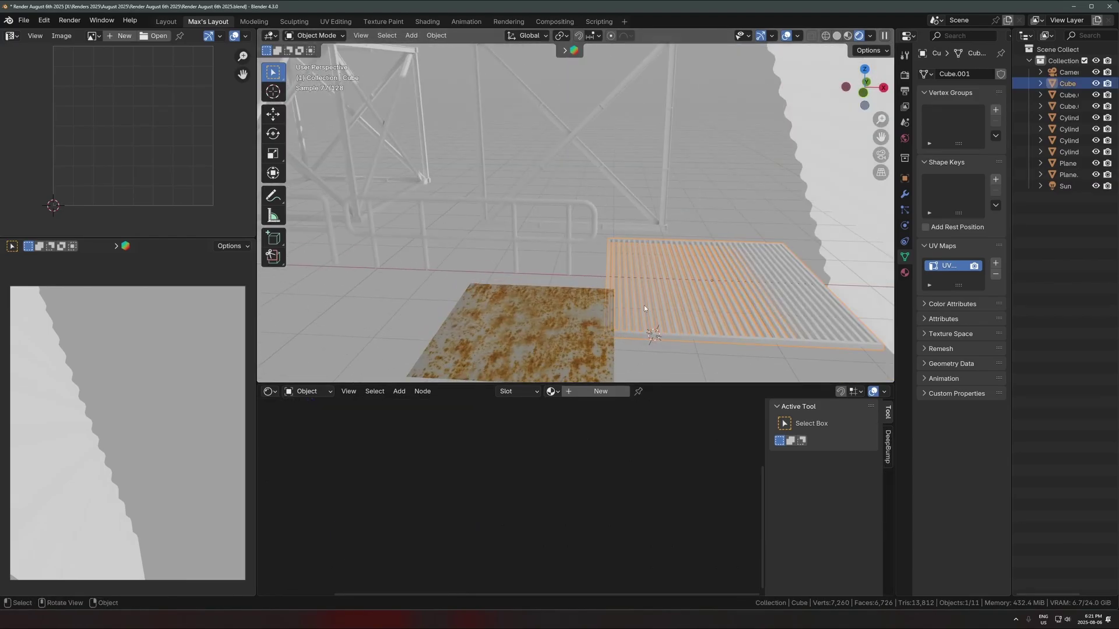
{"action": "left_click", "coordinate": [542, 318], "text": "shift"}
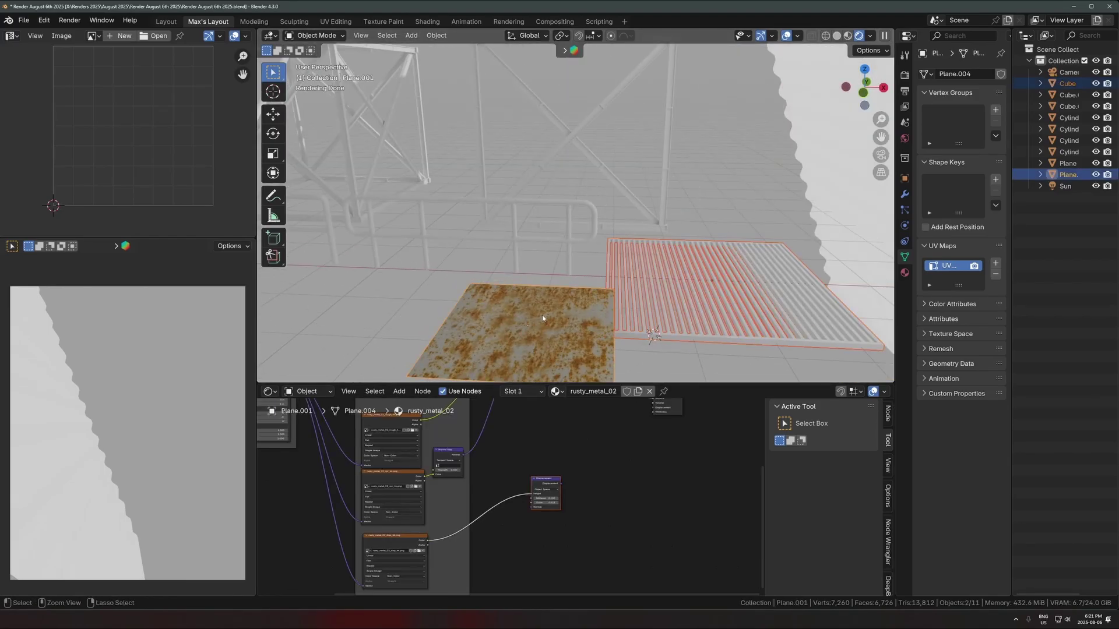
{"action": "key", "text": "ctrl+l"}
{"action": "left_click", "coordinate": [542, 315]}
{"action": "left_click", "coordinate": [704, 320]}
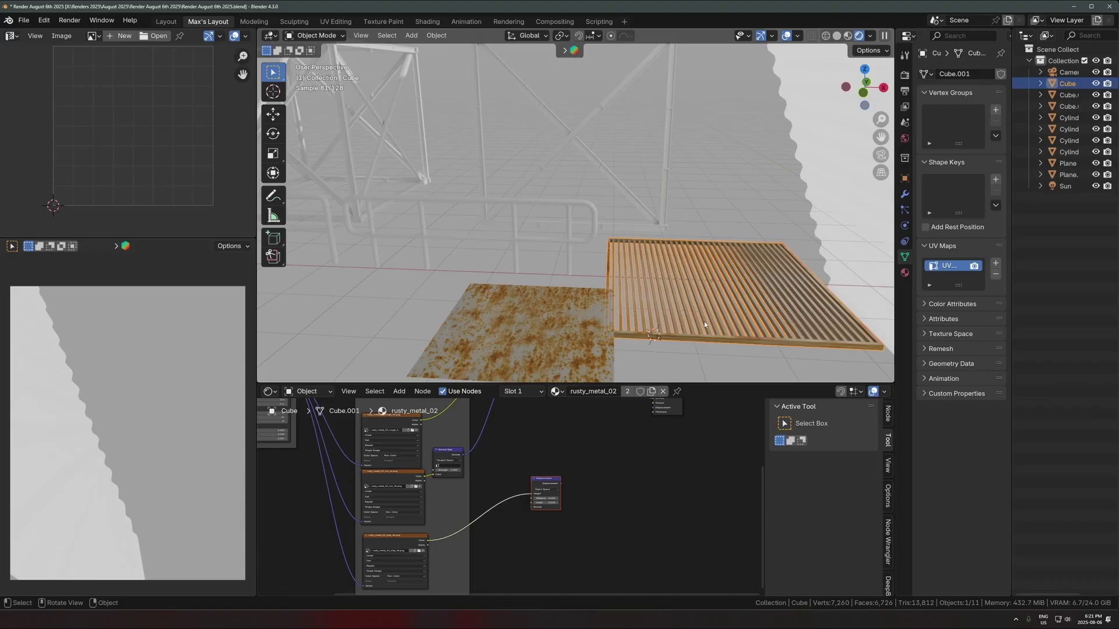
- Apply the grate platform's scale and UV-unwrap its whole mesh with Cube Projection
{"action": "key", "text": "ctrl+a"}
{"action": "key", "text": "s"}
{"action": "key", "text": "Tab"}
{"action": "key", "text": "q"}
{"action": "left_click", "coordinate": [727, 315]}
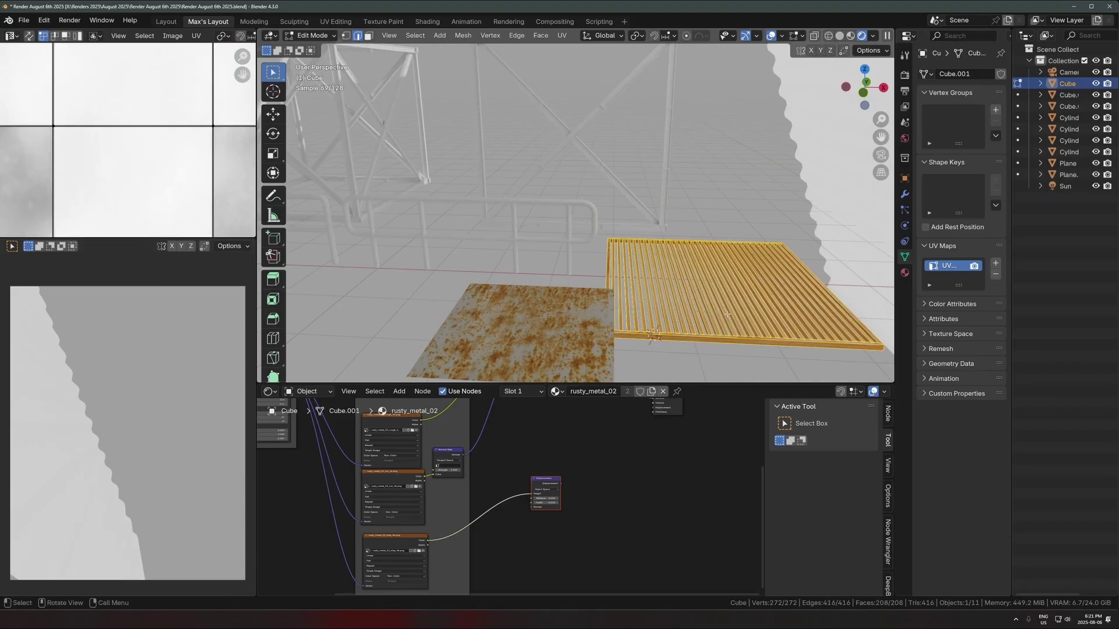
{"action": "key", "text": "u"}
{"action": "mouse_move", "coordinate": [723, 316]}
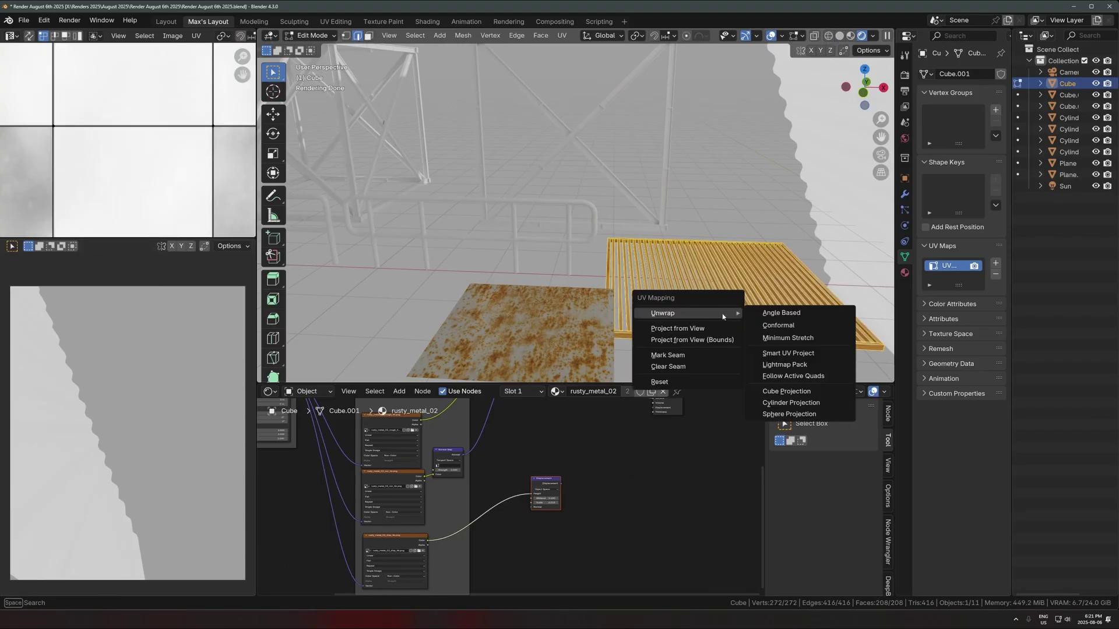
{"action": "right_click", "coordinate": [789, 392]}
{"action": "key", "text": "Escape"}
{"action": "key", "text": "Escape"}
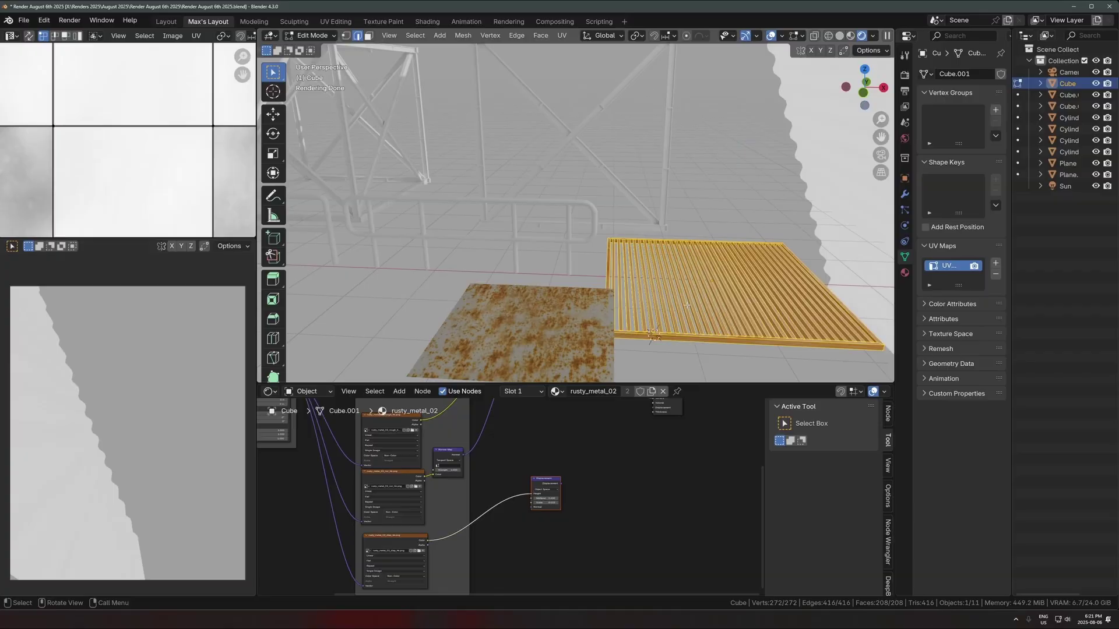
{"action": "key", "text": "q"}
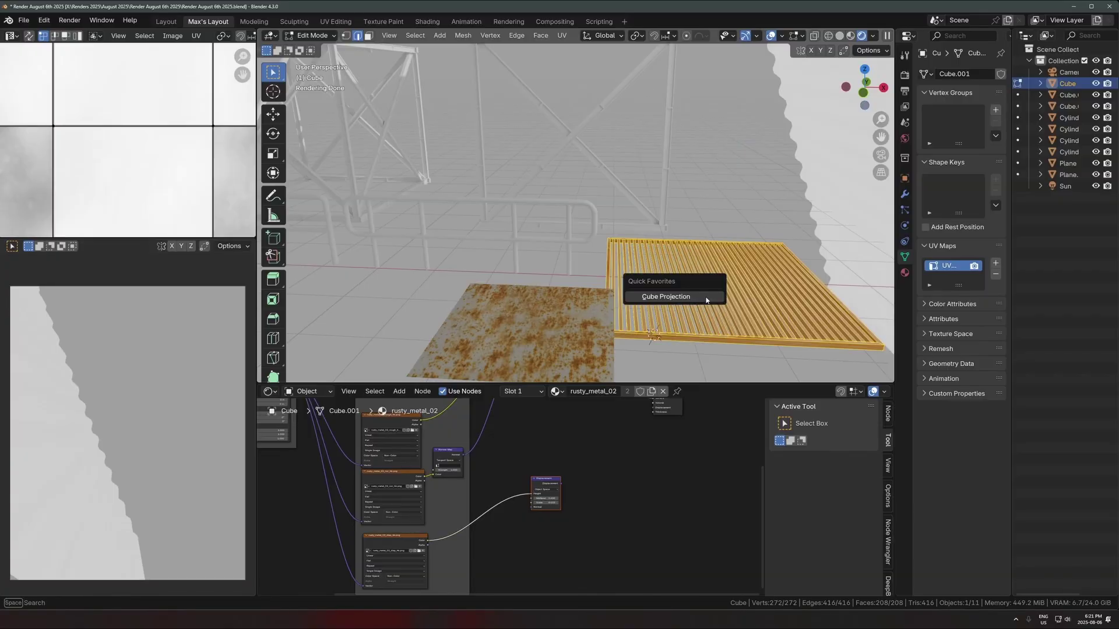
{"action": "left_click", "coordinate": [666, 298]}
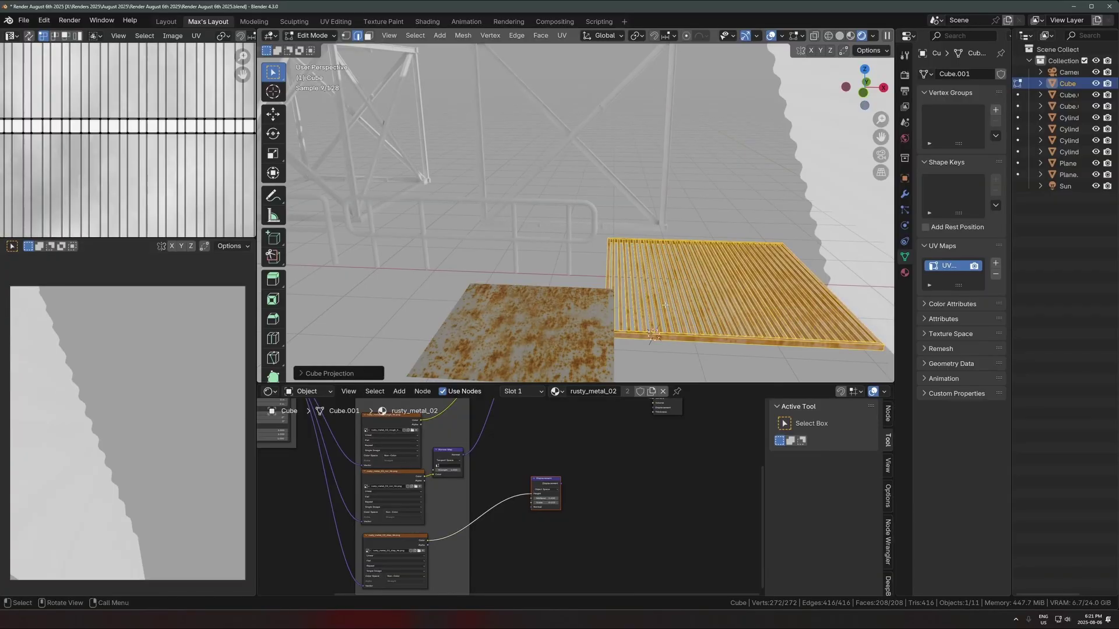
{"action": "middle_click_drag", "start_coordinate": [666, 301], "coordinate": [651, 295], "text": "shift"}
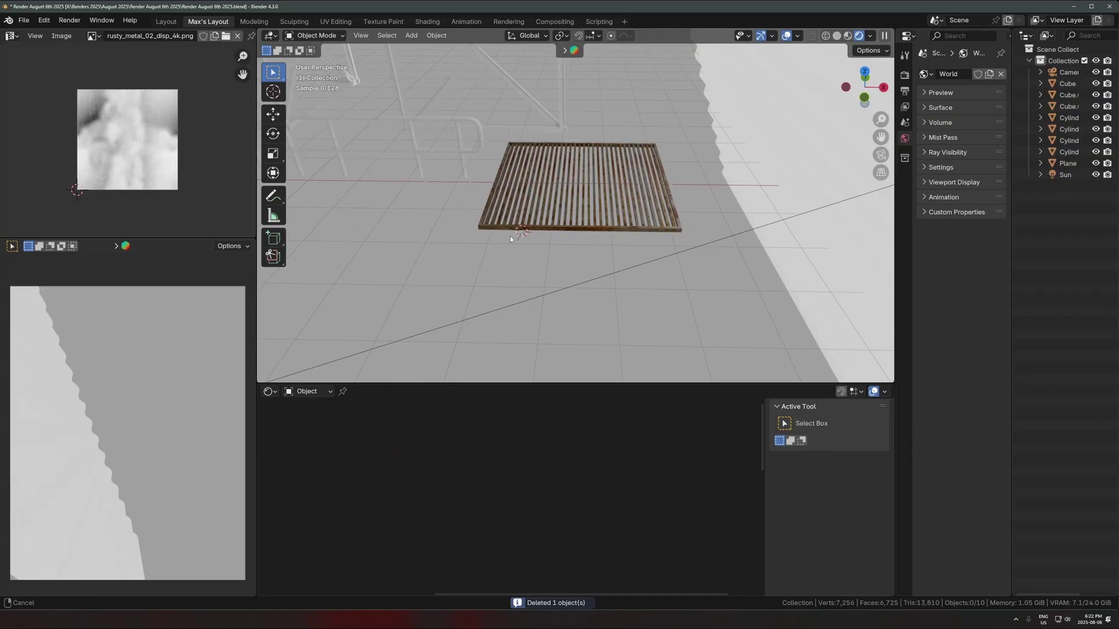
- Link the grate platform's rusty_metal_02 material to the two pipe railings beside it
{"action": "left_click", "coordinate": [437, 212]}
{"action": "left_click", "coordinate": [437, 211], "text": "shift"}
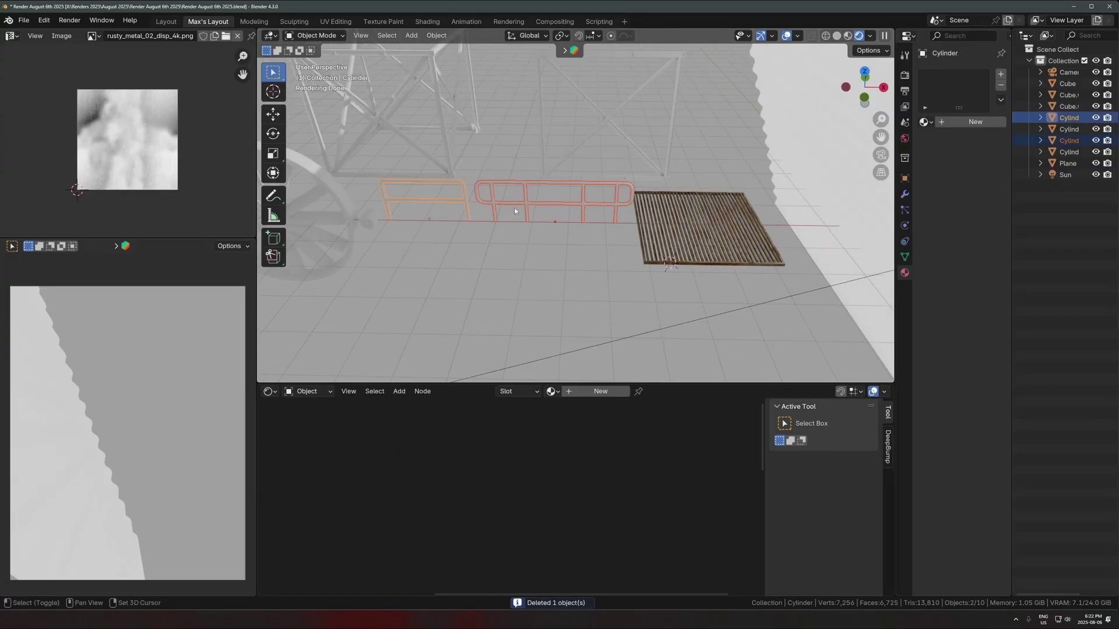
{"action": "left_click", "coordinate": [653, 230], "text": "shift"}
{"action": "key", "text": "ctrl+l"}
{"action": "left_click", "coordinate": [568, 229]}
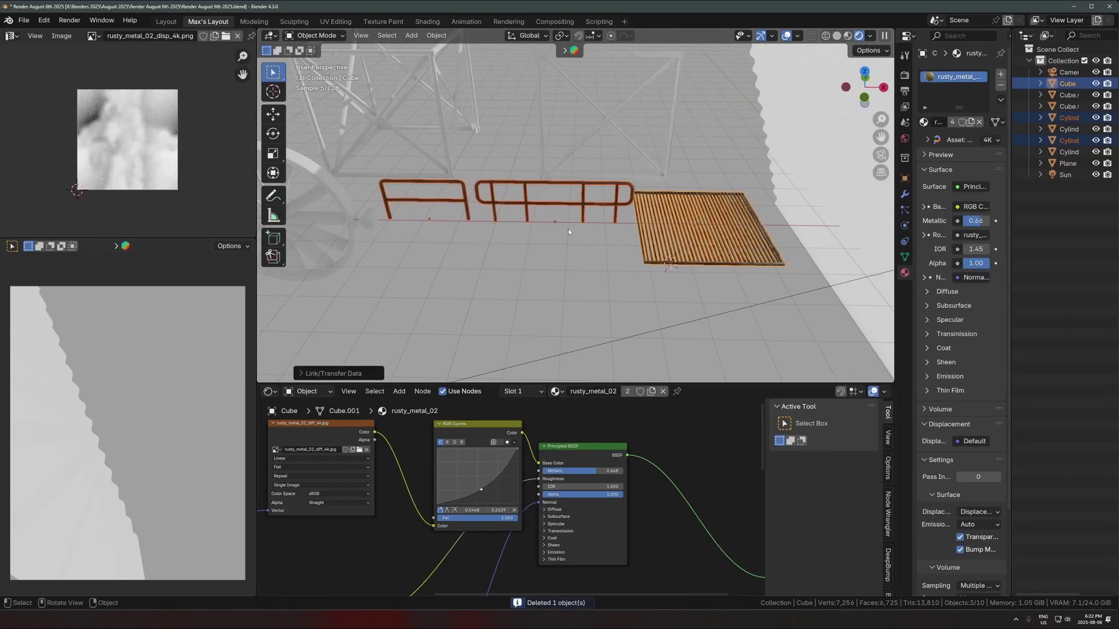
- Apply the scale of both pipe railings and UV-unwrap their meshes with Cube Projection
{"action": "left_click", "coordinate": [460, 204]}
{"action": "left_click", "coordinate": [479, 201], "text": "shift"}
{"action": "middle_click_drag", "start_coordinate": [479, 204], "coordinate": [544, 213], "text": "shift"}
{"action": "scroll", "coordinate": [539, 237], "scroll_direction": "up", "scroll_amount": 8}
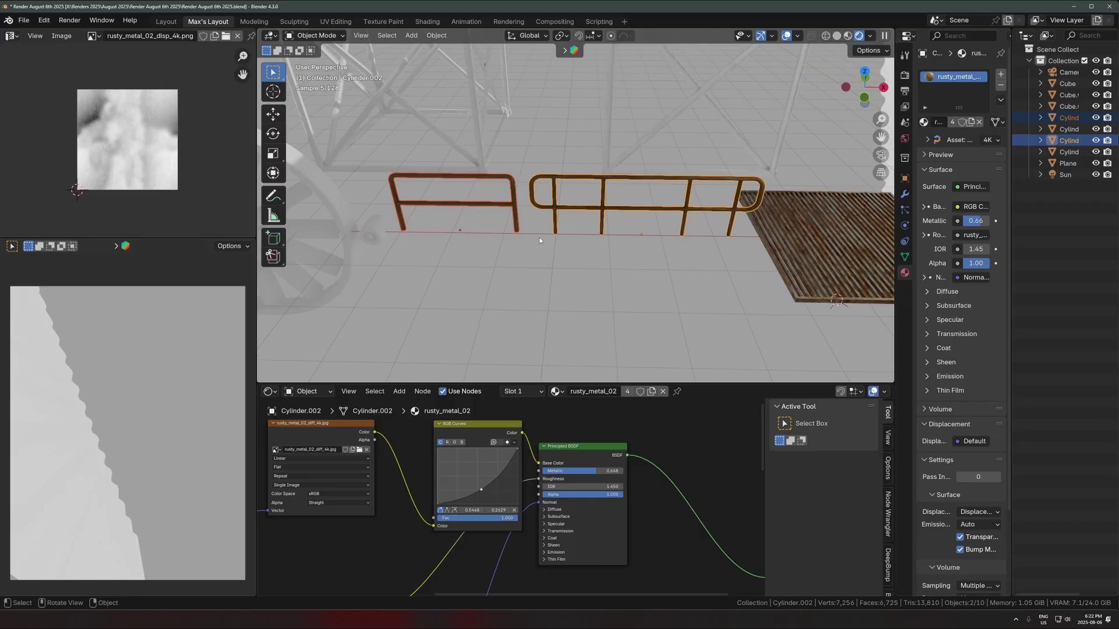
{"action": "key", "text": "ctrl+a"}
{"action": "key", "text": "s"}
{"action": "key", "text": "Tab"}
{"action": "key", "text": "a"}
{"action": "key", "text": "q"}
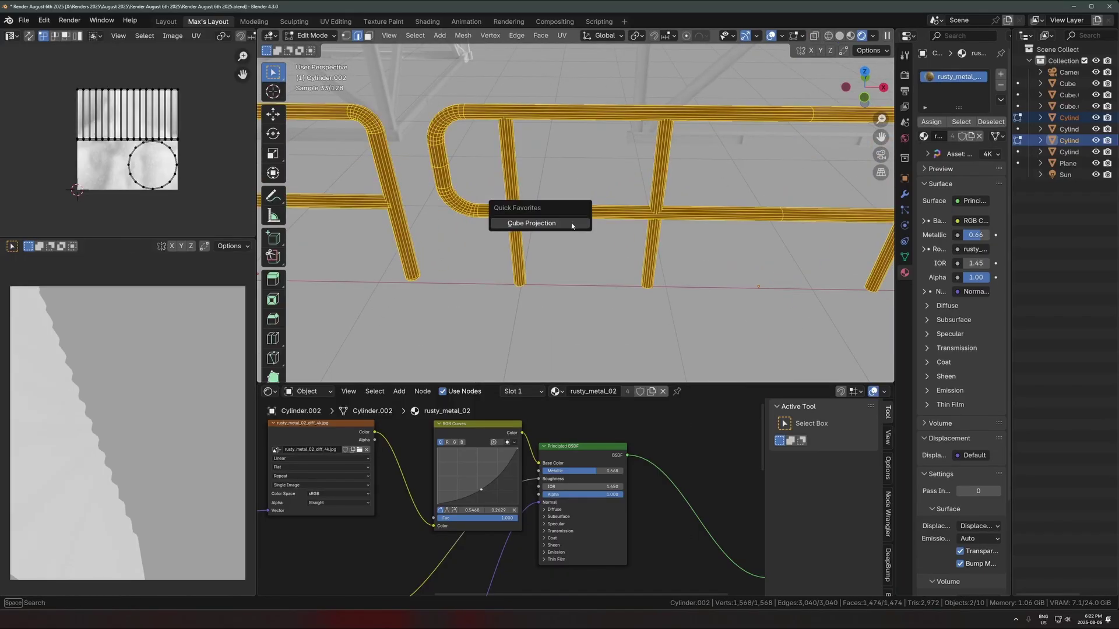
{"action": "left_click", "coordinate": [571, 224]}
{"action": "scroll", "coordinate": [568, 235], "scroll_direction": "up", "scroll_amount": 4}
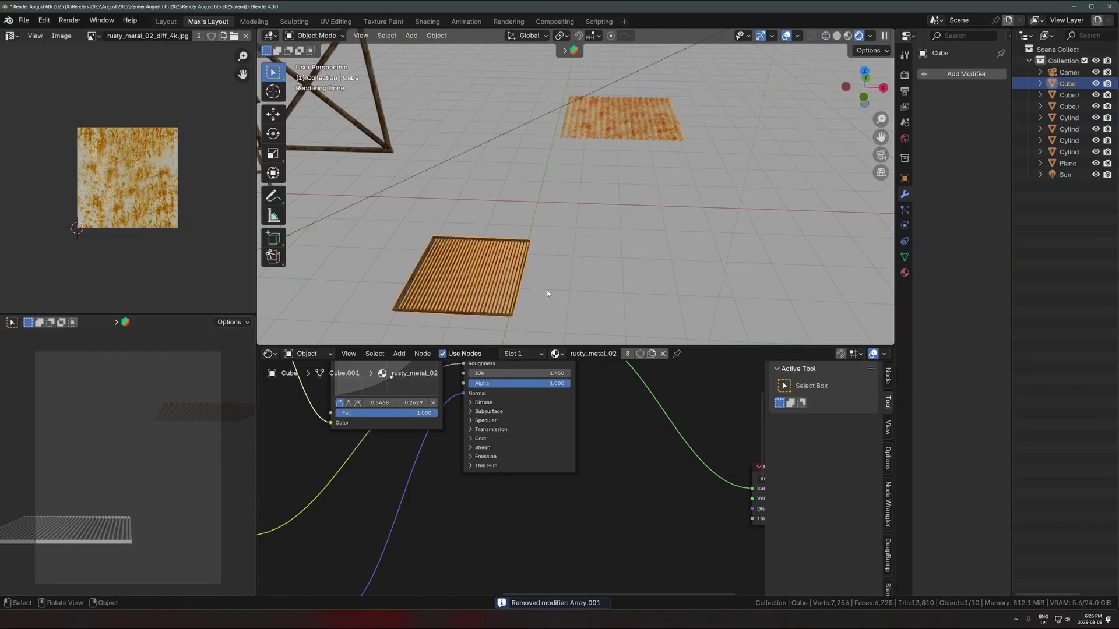
- Create a linked duplicate of the grate along X and place it beside the original with a narrow gap
{"action": "scroll", "coordinate": [547, 290], "scroll_direction": "up", "scroll_amount": 5}
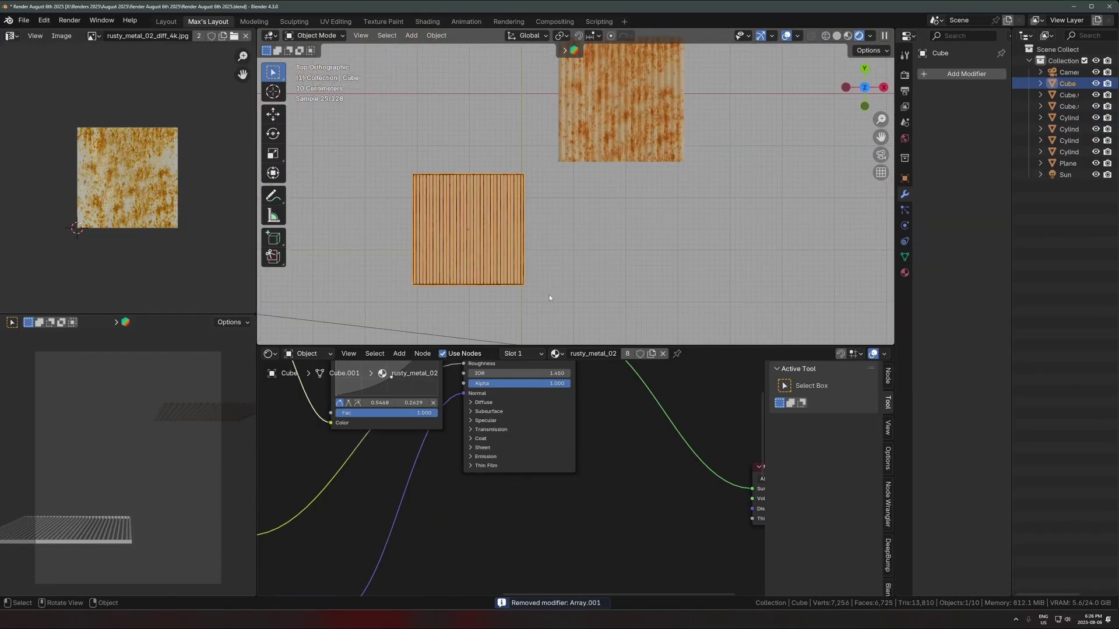
{"action": "key", "text": "shift+d"}
{"action": "key", "text": "x"}
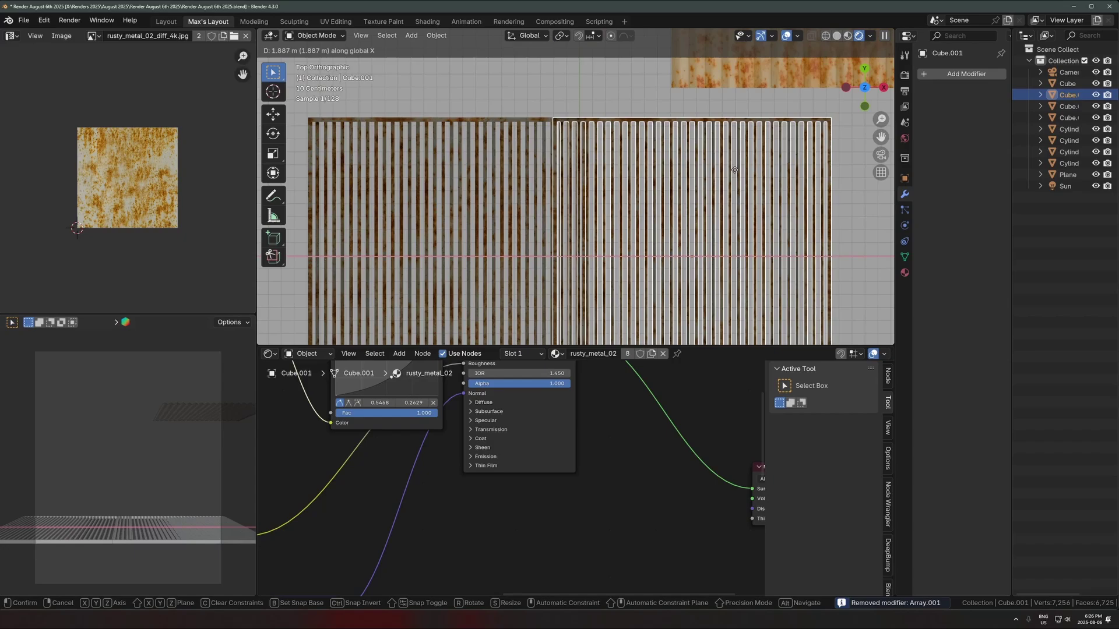
{"action": "left_click", "coordinate": [733, 185]}
{"action": "scroll", "coordinate": [646, 145], "scroll_direction": "up", "scroll_amount": 8}
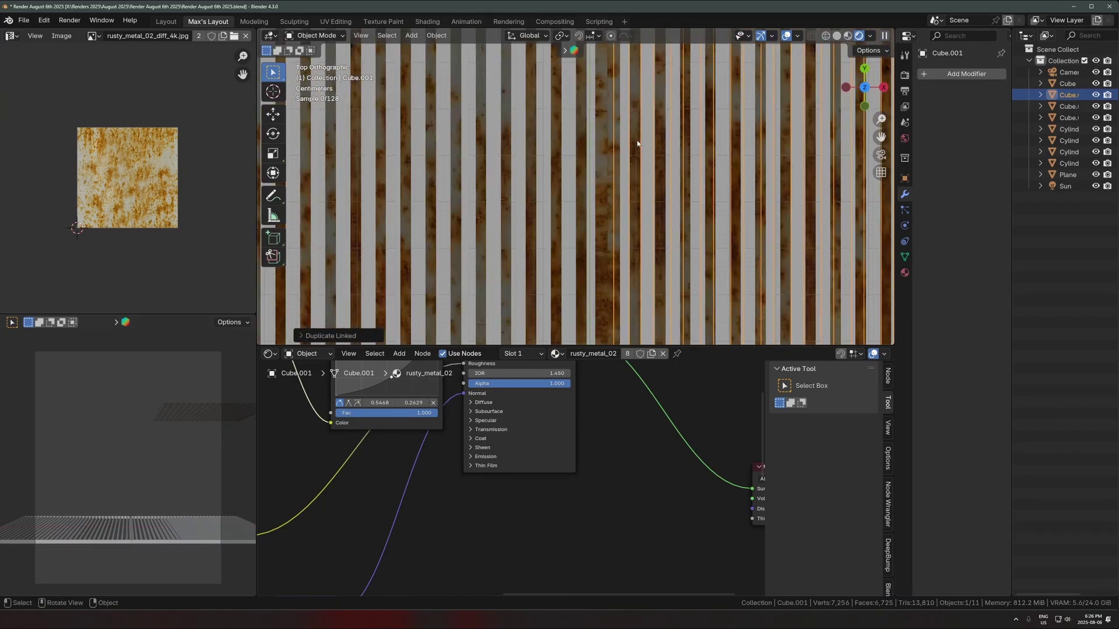
{"action": "middle_click_drag", "start_coordinate": [637, 142], "coordinate": [619, 237], "text": "shift"}
{"action": "key", "text": "g"}
{"action": "key", "text": "x"}
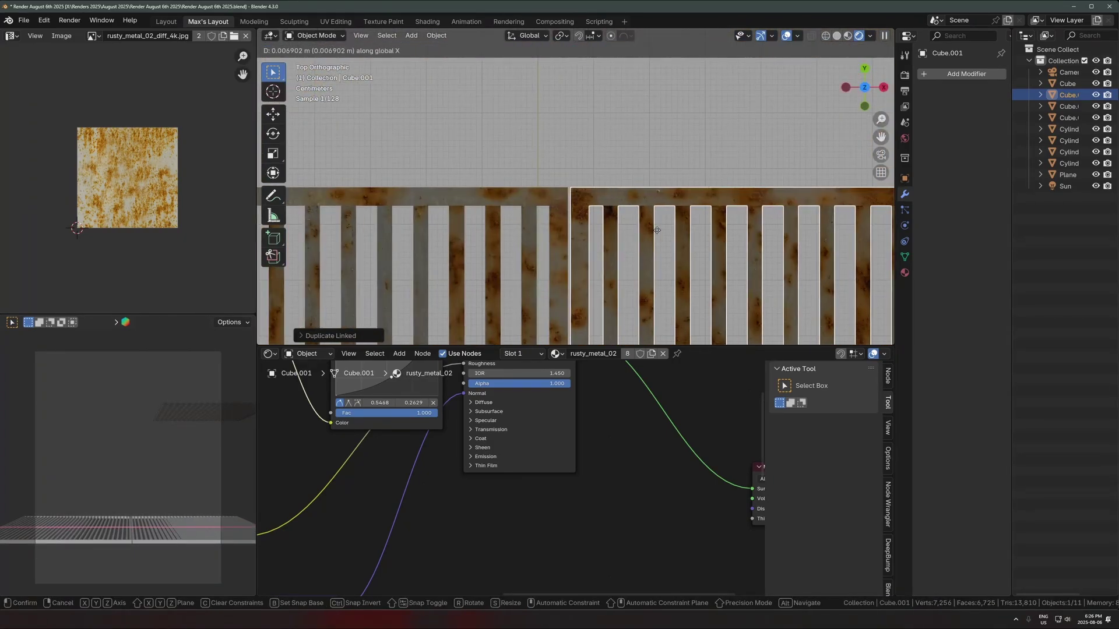
{"action": "left_click", "coordinate": [665, 229]}
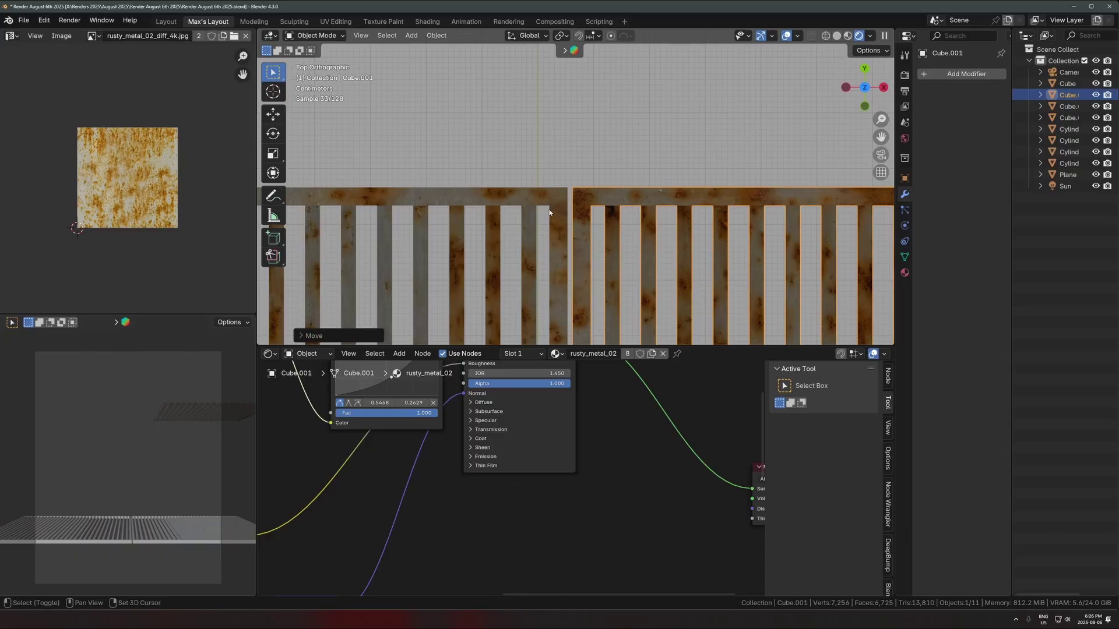
- Create a linked duplicate of both grates along Y, placing the new pair directly behind the first with a small gap
{"action": "key", "text": "shift+d"}
{"action": "scroll", "coordinate": [592, 225], "scroll_direction": "down", "scroll_amount": 3}
{"action": "key", "text": "y"}
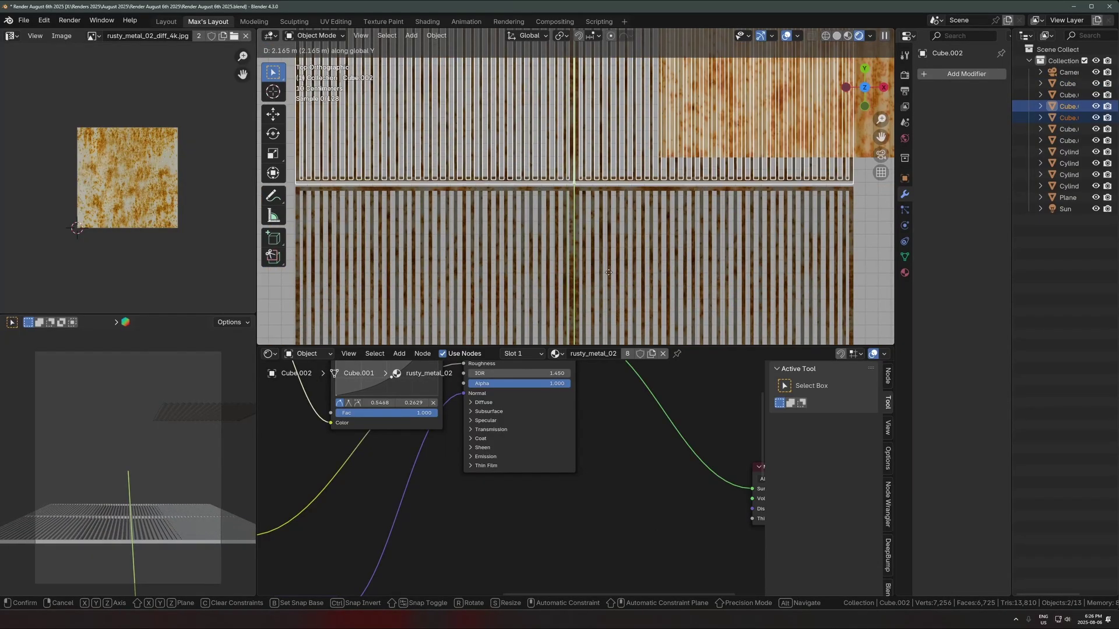
{"action": "left_click", "coordinate": [610, 282]}
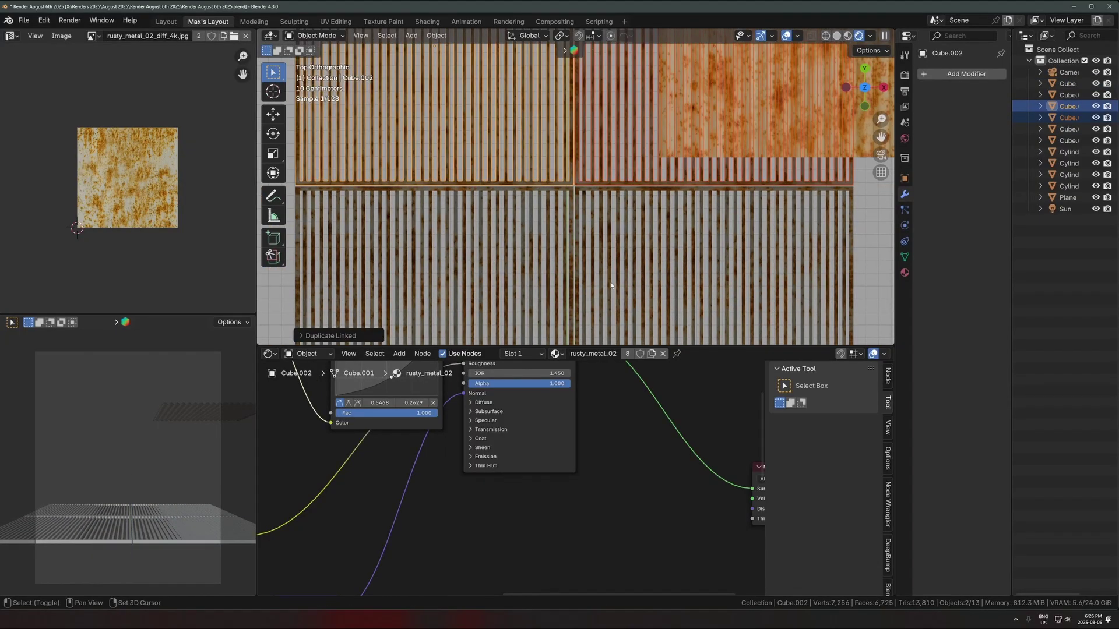
- Repeat the linked duplication along Y until the grates form a two-column walkway of nine rows
{"action": "scroll", "coordinate": [610, 282], "scroll_direction": "down", "scroll_amount": 8}
{"action": "key", "text": "shift+r"}
{"action": "key", "text": "shift+r"}
{"action": "key", "text": "shift+r"}
{"action": "key", "text": "shift+r"}
{"action": "key", "text": "shift+r"}
{"action": "key", "text": "shift+r"}
{"action": "key", "text": "shift+r"}
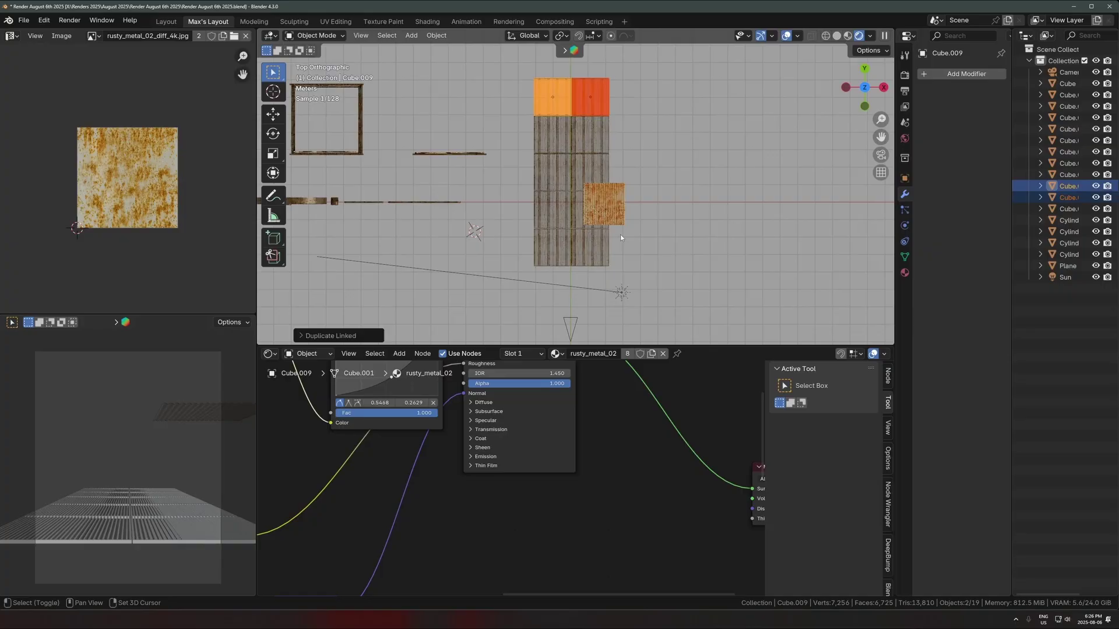
{"action": "scroll", "coordinate": [623, 230], "scroll_direction": "down", "scroll_amount": 5}
{"action": "middle_click_drag", "start_coordinate": [645, 179], "coordinate": [646, 142]}
{"action": "scroll", "coordinate": [606, 192], "scroll_direction": "up", "scroll_amount": 8}
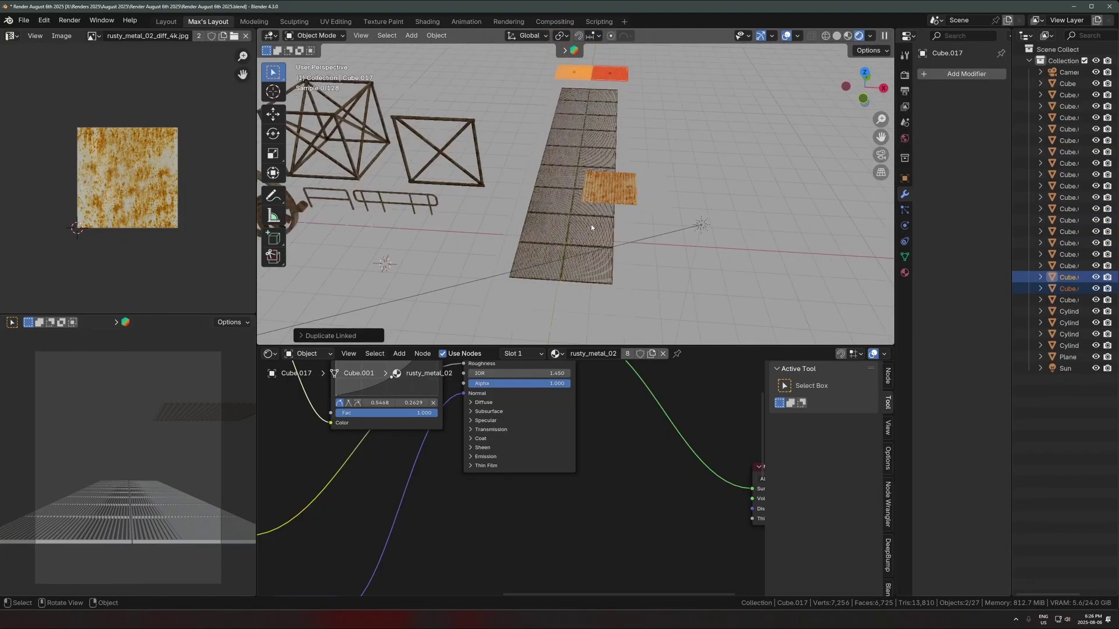
- Select all the walkway grates and randomize their rotation by 3° on X, Y and Z
{"action": "left_click", "coordinate": [567, 84], "text": "shift"}
{"action": "left_click", "coordinate": [605, 89], "text": "shift"}
{"action": "left_click", "coordinate": [605, 107], "text": "shift"}
{"action": "left_click", "coordinate": [571, 107], "text": "shift"}
{"action": "left_click", "coordinate": [606, 123], "text": "shift"}
{"action": "left_click", "coordinate": [565, 124], "text": "shift"}
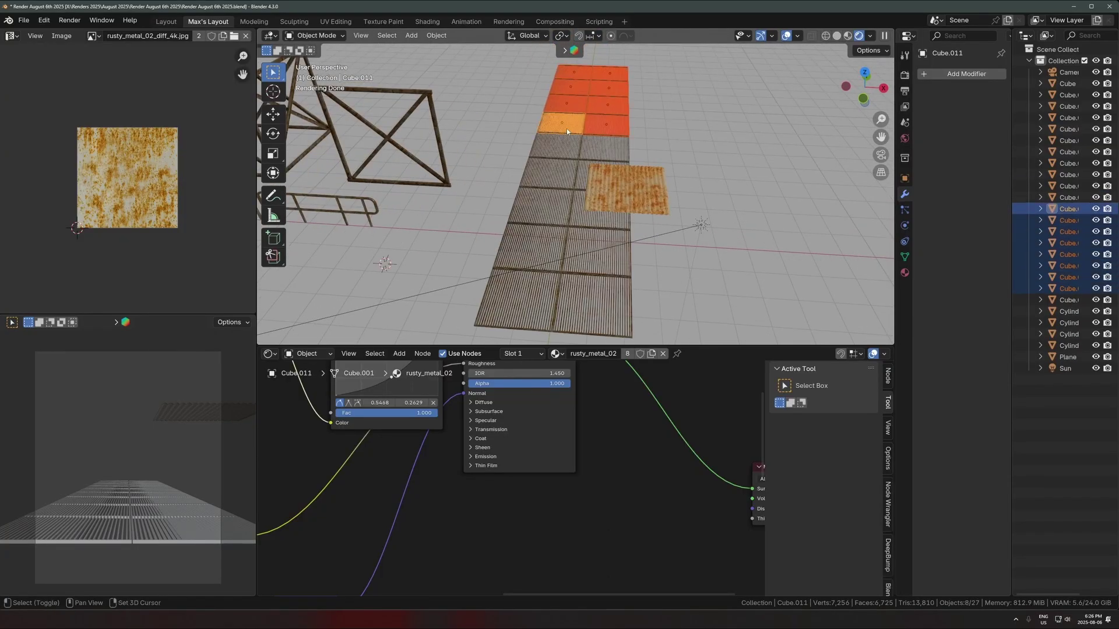
{"action": "left_click", "coordinate": [562, 150], "text": "shift"}
{"action": "left_click", "coordinate": [606, 148], "text": "shift"}
{"action": "left_click", "coordinate": [606, 172], "text": "shift"}
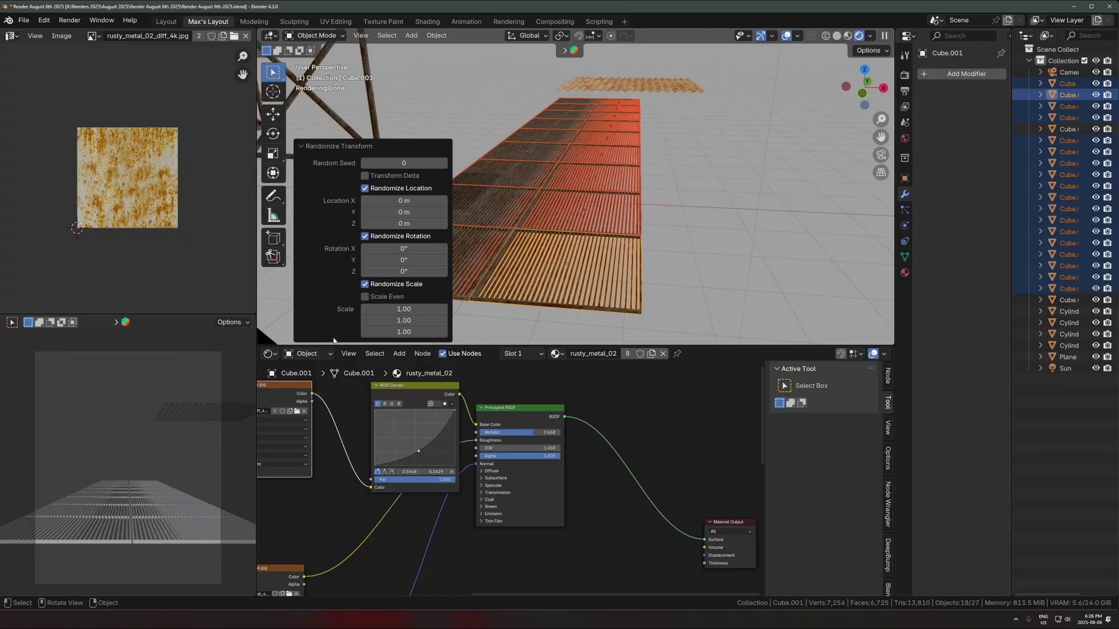
{"action": "left_click_drag", "start_coordinate": [357, 345], "coordinate": [385, 492]}
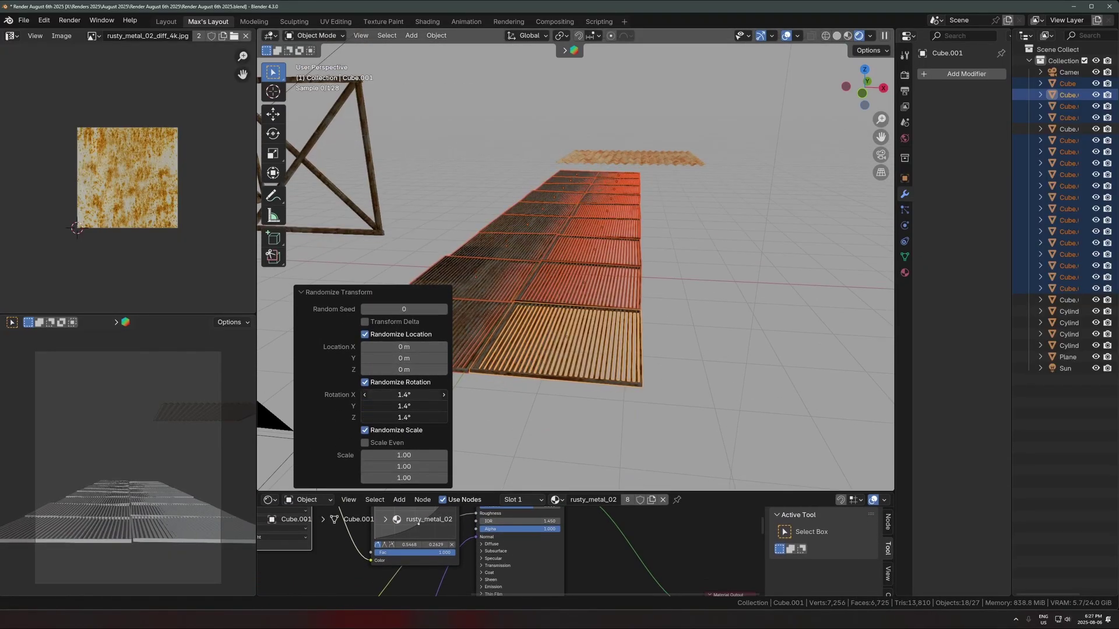
{"action": "left_click_drag", "start_coordinate": [404, 396], "coordinate": [414, 395]}
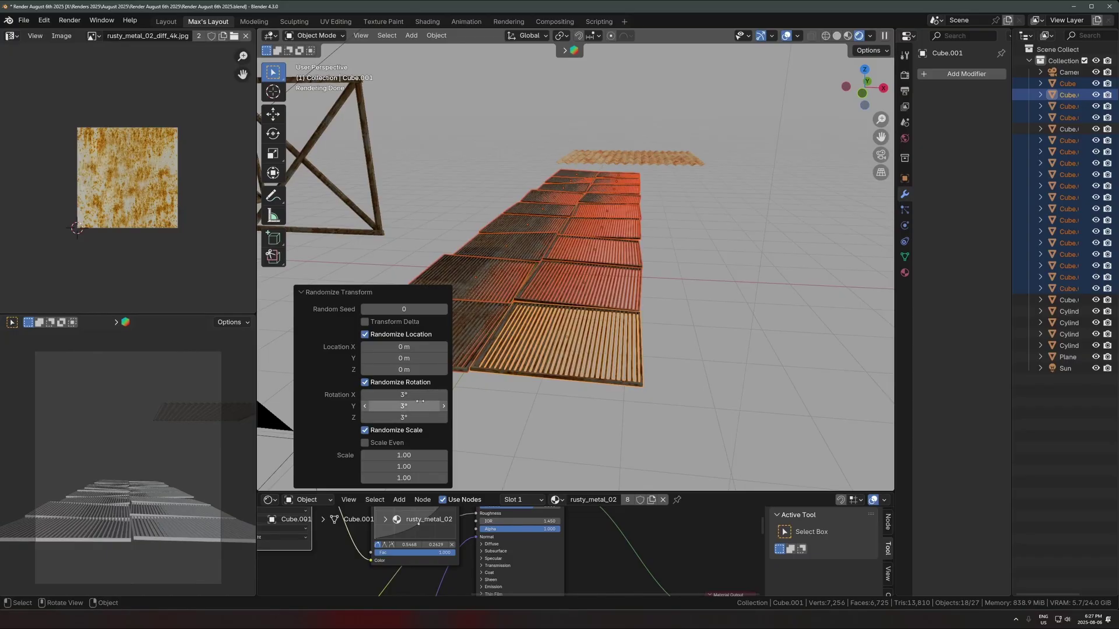
- Place the 3D cursor at the walkway's near edge, snap the long pipe railing to it and rotate the railing 90°
{"action": "left_click", "coordinate": [560, 197]}
{"action": "scroll", "coordinate": [548, 201], "scroll_direction": "down", "scroll_amount": 4}
{"action": "middle_click_drag", "start_coordinate": [525, 201], "coordinate": [454, 191]}
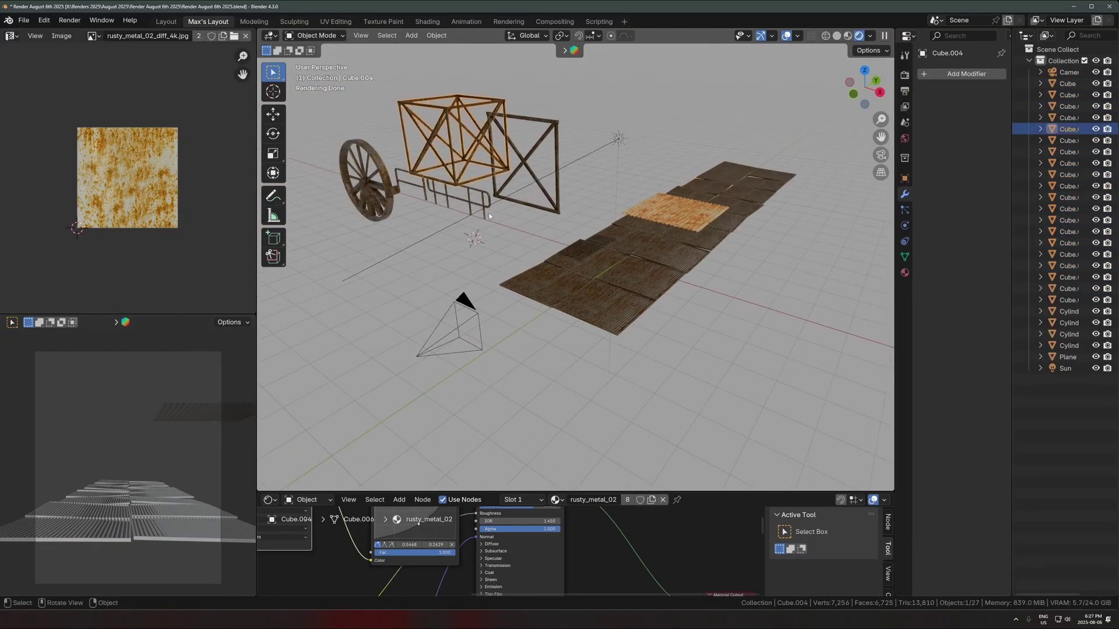
{"action": "left_click", "coordinate": [466, 202]}
{"action": "right_click_drag", "start_coordinate": [542, 262], "coordinate": [549, 263], "text": "shift"}
{"action": "key", "text": "shift+s"}
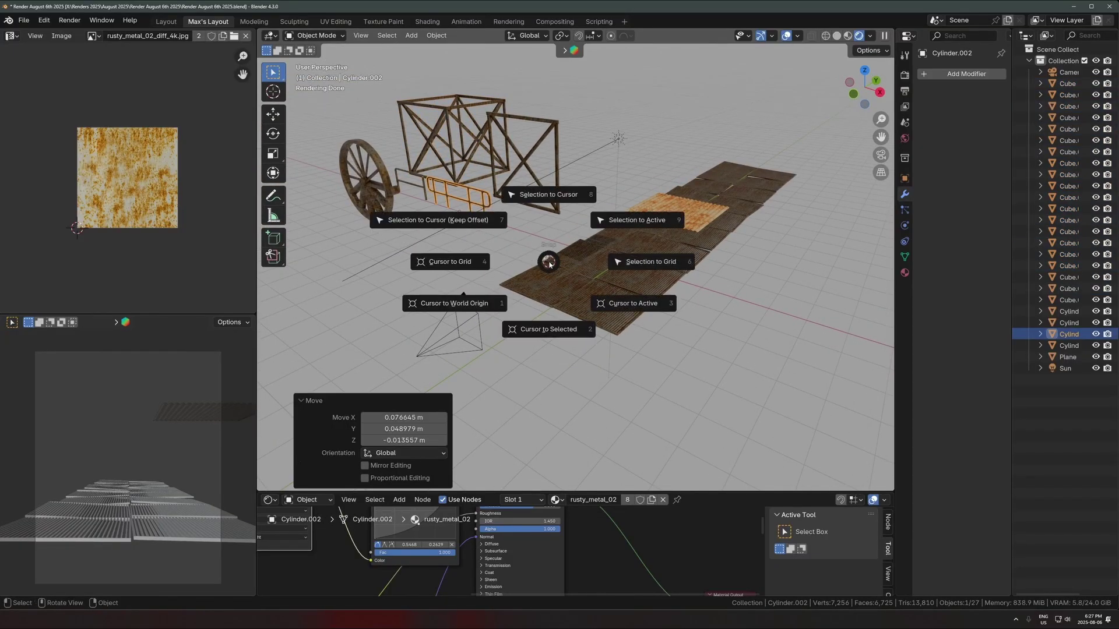
{"action": "left_click", "coordinate": [473, 219]}
{"action": "type", "text": "r90"}
{"action": "key", "text": "Return"}
- Adjust the long railing along Z and X so it stands on the outer edge of the walkway
{"action": "scroll", "coordinate": [606, 308], "scroll_direction": "up", "scroll_amount": 5}
{"action": "scroll", "coordinate": [607, 291], "scroll_direction": "down", "scroll_amount": 2}
{"action": "middle_click_drag", "start_coordinate": [600, 315], "coordinate": [626, 263]}
{"action": "scroll", "coordinate": [607, 292], "scroll_direction": "up", "scroll_amount": 2}
{"action": "key", "text": "g"}
{"action": "key", "text": "z"}
{"action": "left_click", "coordinate": [600, 307]}
{"action": "key", "text": "g"}
{"action": "key", "text": "x"}
{"action": "left_click", "coordinate": [573, 304]}
{"action": "key", "text": "g"}
{"action": "key", "text": "x"}
{"action": "left_click", "coordinate": [593, 282]}
{"action": "key", "text": "g"}
{"action": "key", "text": "z"}
{"action": "left_click", "coordinate": [588, 293]}
- Add a 2 m cube at the railing's base, then reposition and scale it at the walkway
{"action": "scroll", "coordinate": [637, 274], "scroll_direction": "down", "scroll_amount": 4}
{"action": "key", "text": "shift+a"}
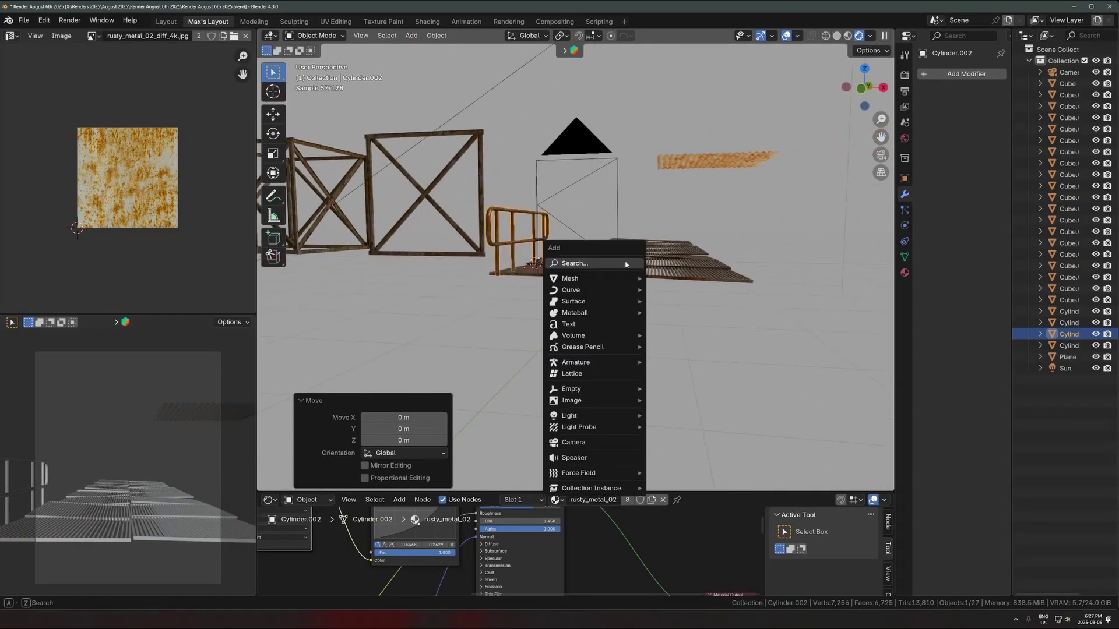
{"action": "mouse_move", "coordinate": [619, 281]}
{"action": "left_click", "coordinate": [670, 289]}
{"action": "scroll", "coordinate": [622, 289], "scroll_direction": "down", "scroll_amount": 4}
{"action": "key", "text": "g"}
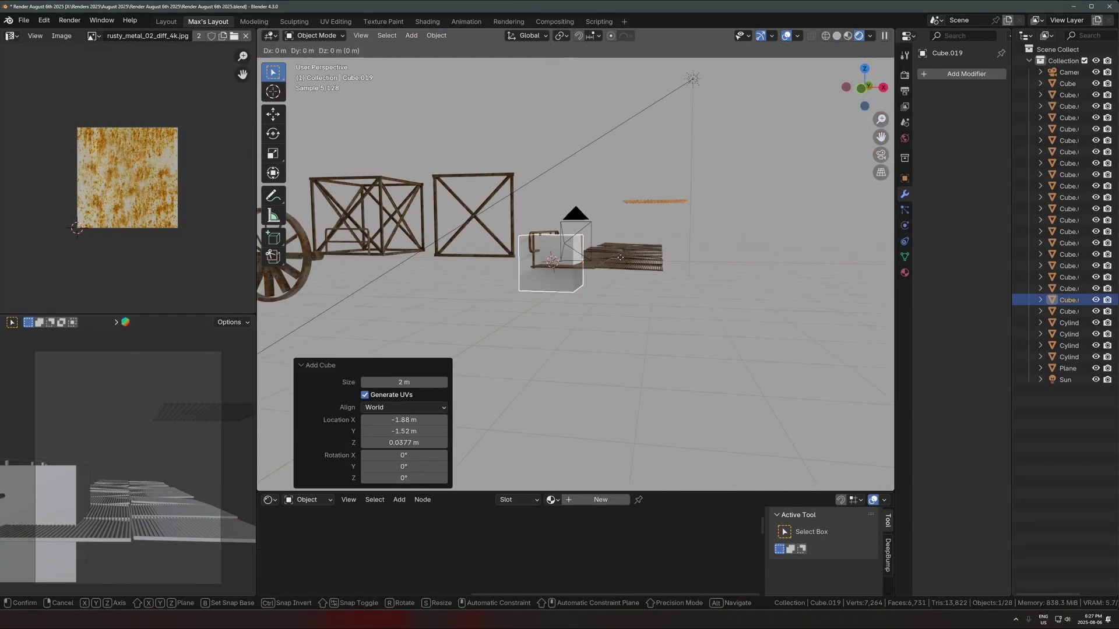
{"action": "left_click", "coordinate": [612, 279]}
{"action": "middle_click_drag", "start_coordinate": [612, 281], "coordinate": [631, 290]}
{"action": "key", "text": "s"}
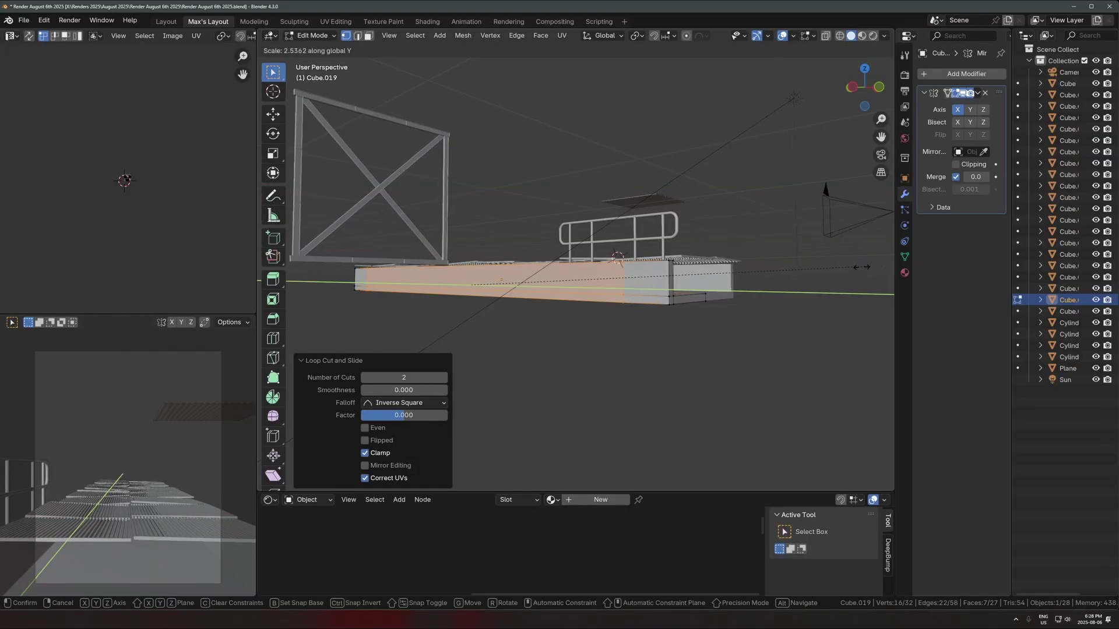
- Undo the loop cut on the U-shaped support under the walkway and scale the object to about 0.14 along Y
{"action": "right_click", "coordinate": [861, 267]}
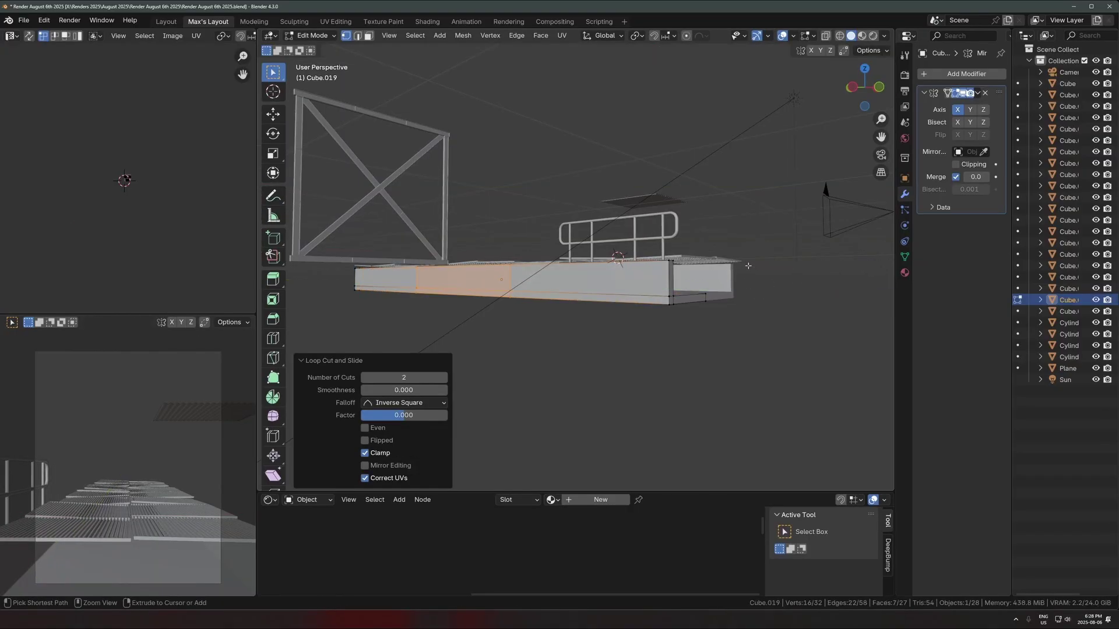
{"action": "key", "text": "ctrl+z"}
{"action": "key", "text": "Tab"}
{"action": "key", "text": "s"}
{"action": "key", "text": "y"}
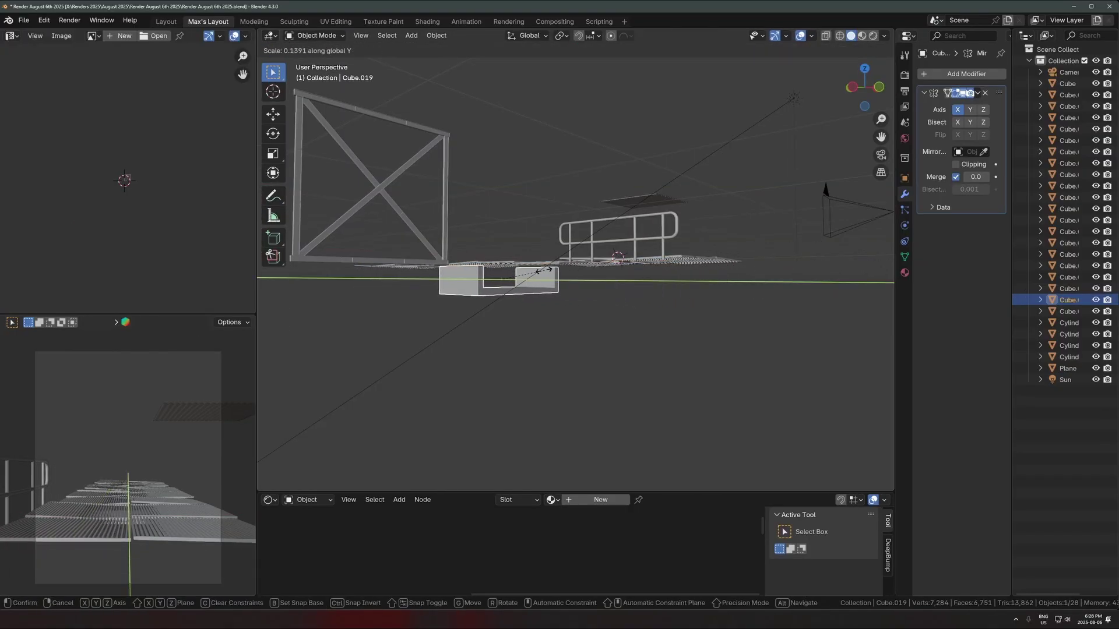
{"action": "key", "text": "Return"}
- Move the shortened support about -8.73 m along Y to the near end of the walkway
{"action": "key", "text": "g"}
{"action": "key", "text": "y"}
{"action": "key", "text": "Return"}
- Add an Array modifier to the support with relative offset factors X 0 and Y 3 and a count of 8
{"action": "left_click", "coordinate": [958, 74]}
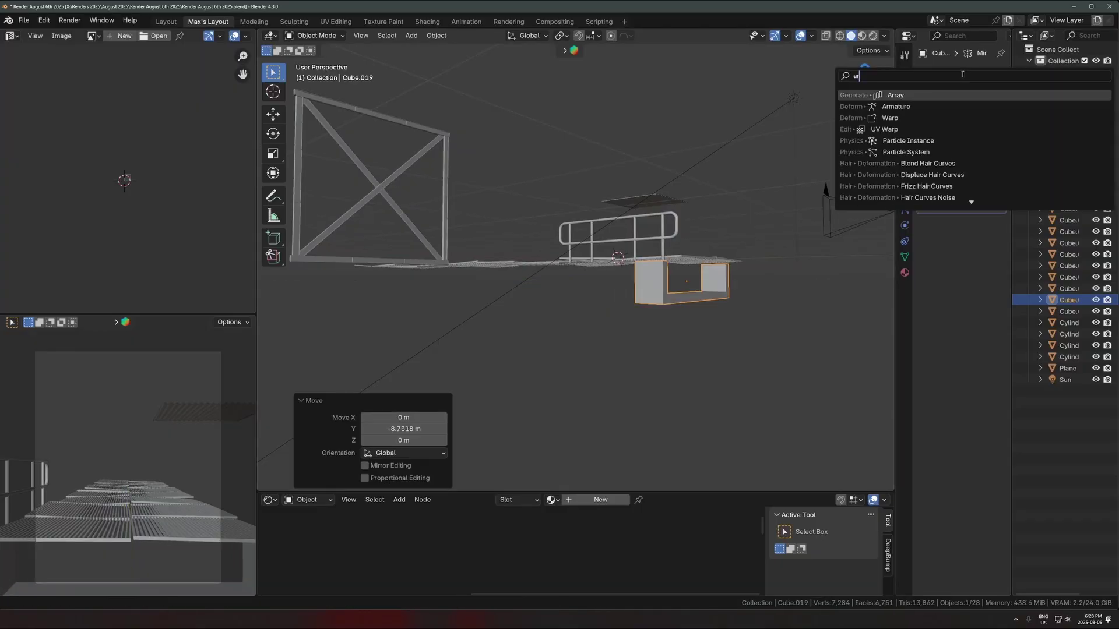
{"action": "left_click", "coordinate": [928, 103]}
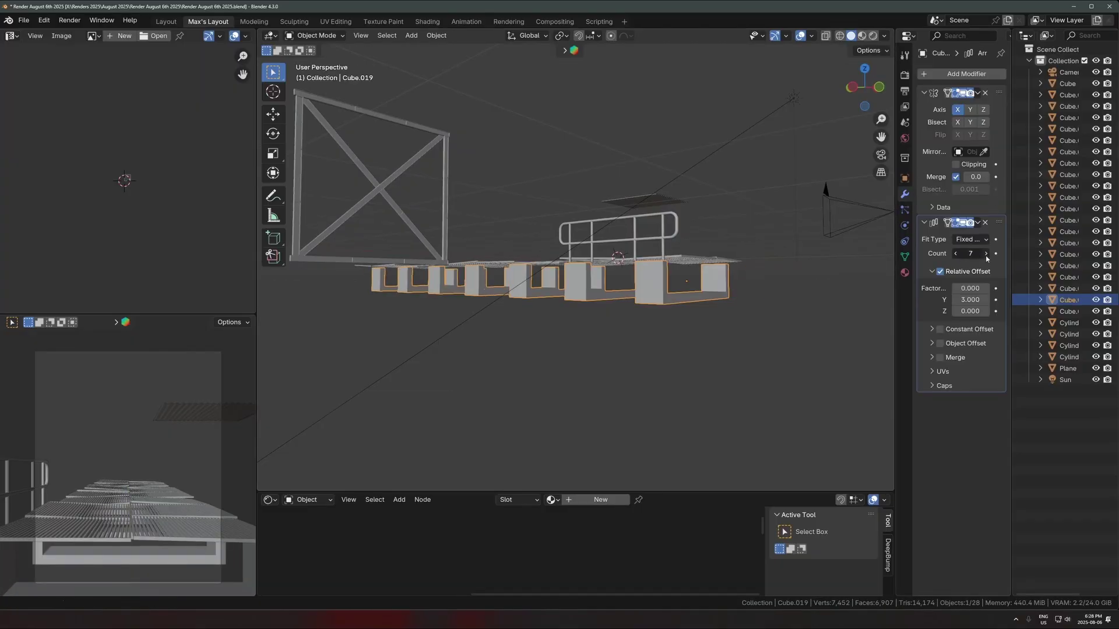
{"action": "middle_click_drag", "start_coordinate": [648, 206], "coordinate": [718, 243]}
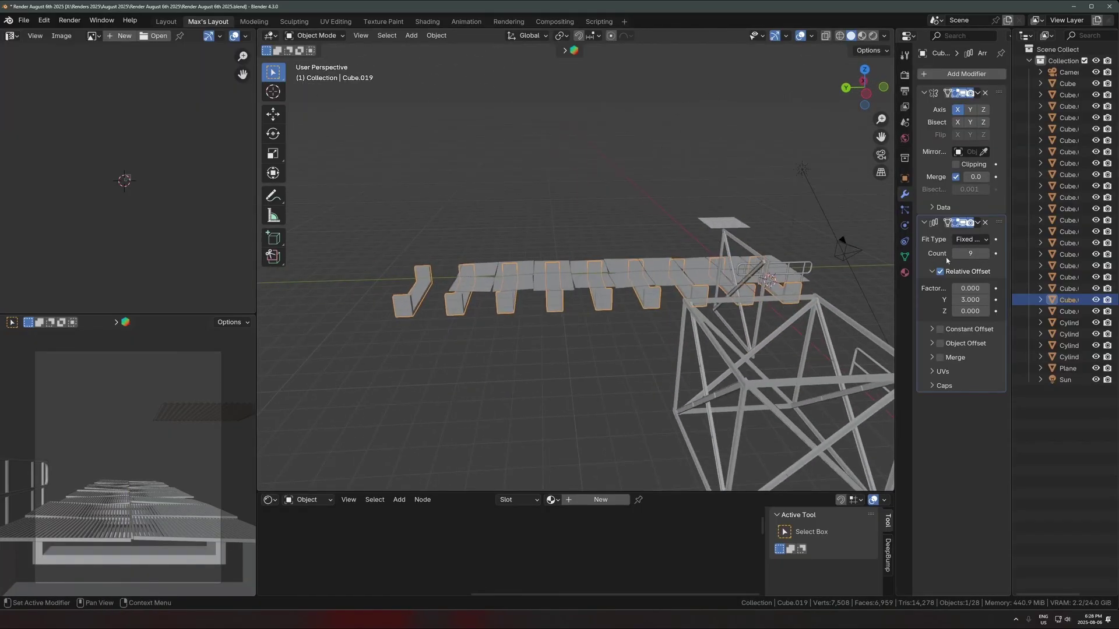
- Move the arrayed supports about -0.40 m along Y under the walkway and save the file
{"action": "middle_click_drag", "start_coordinate": [574, 273], "coordinate": [603, 327]}
{"action": "key", "text": "g"}
{"action": "key", "text": "y"}
{"action": "left_click", "coordinate": [693, 266]}
{"action": "key", "text": "ctrl+s"}
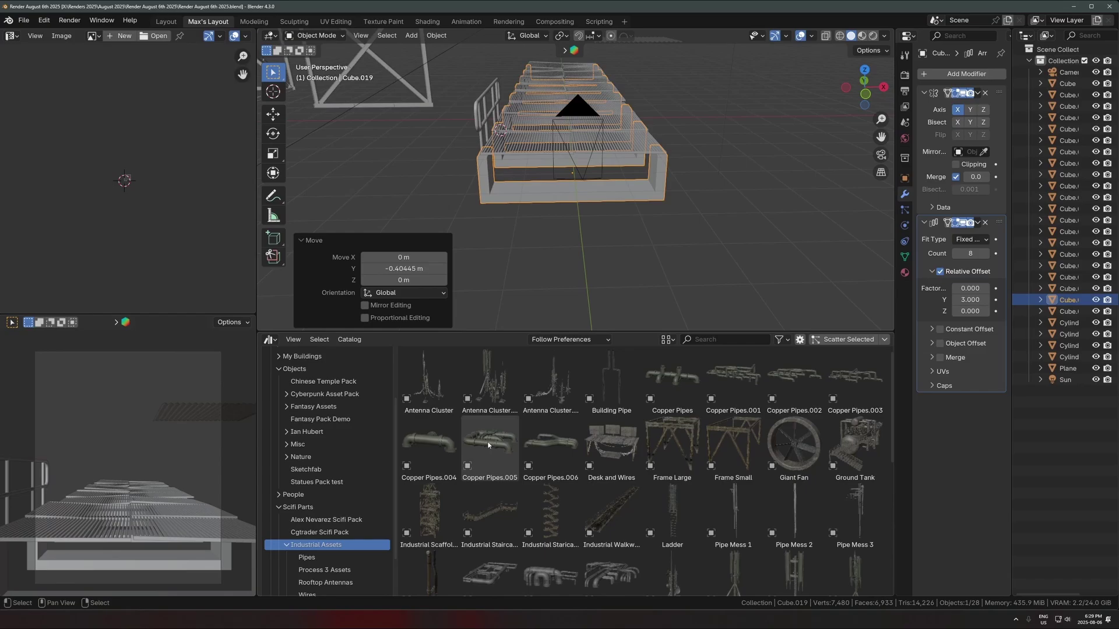
- Place the Copper Pipes.005 asset inside the near-end support and scale it down to fit beneath the grates
{"action": "left_click_drag", "start_coordinate": [488, 444], "coordinate": [634, 201]}
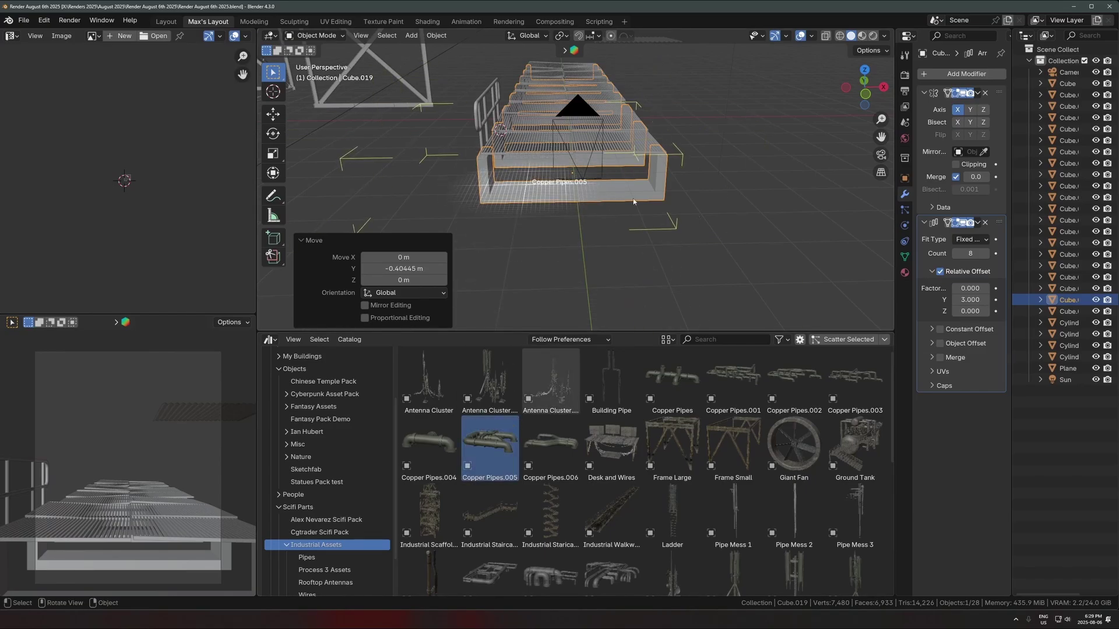
{"action": "key", "text": "s"}
{"action": "left_click", "coordinate": [599, 209]}
{"action": "scroll", "coordinate": [603, 212], "scroll_direction": "up", "scroll_amount": 4}
{"action": "key", "text": "s"}
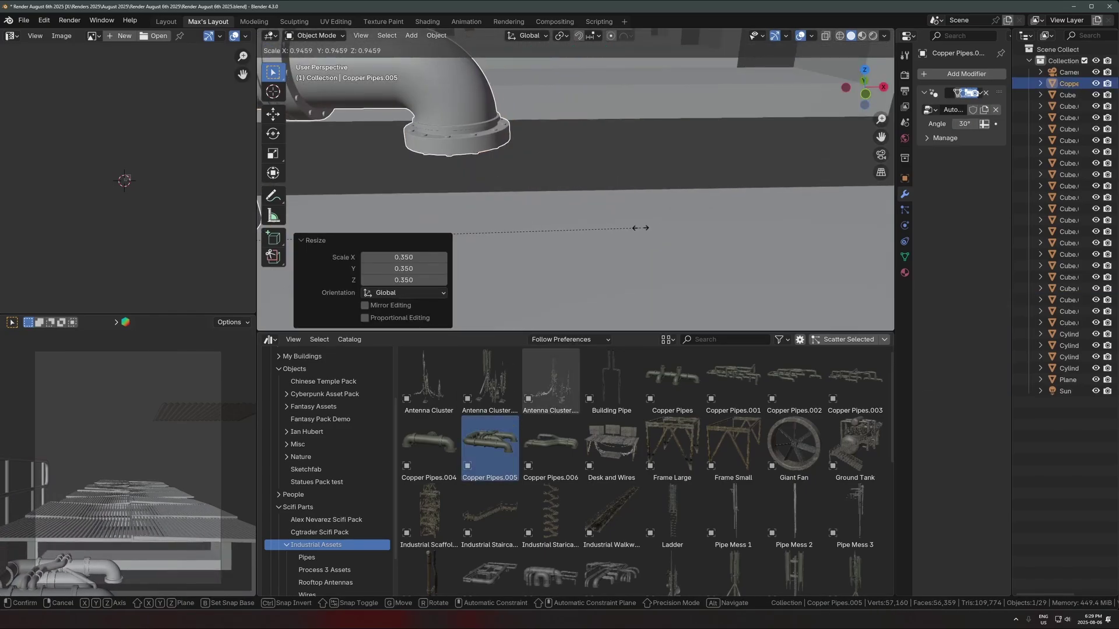
{"action": "left_click", "coordinate": [626, 230]}
{"action": "scroll", "coordinate": [618, 236], "scroll_direction": "down", "scroll_amount": 6}
{"action": "scroll", "coordinate": [618, 235], "scroll_direction": "up", "scroll_amount": 9}
{"action": "key", "text": "s"}
{"action": "left_click", "coordinate": [603, 228]}
{"action": "key", "text": "KP_Decimal"}
{"action": "scroll", "coordinate": [554, 227], "scroll_direction": "down", "scroll_amount": 6}
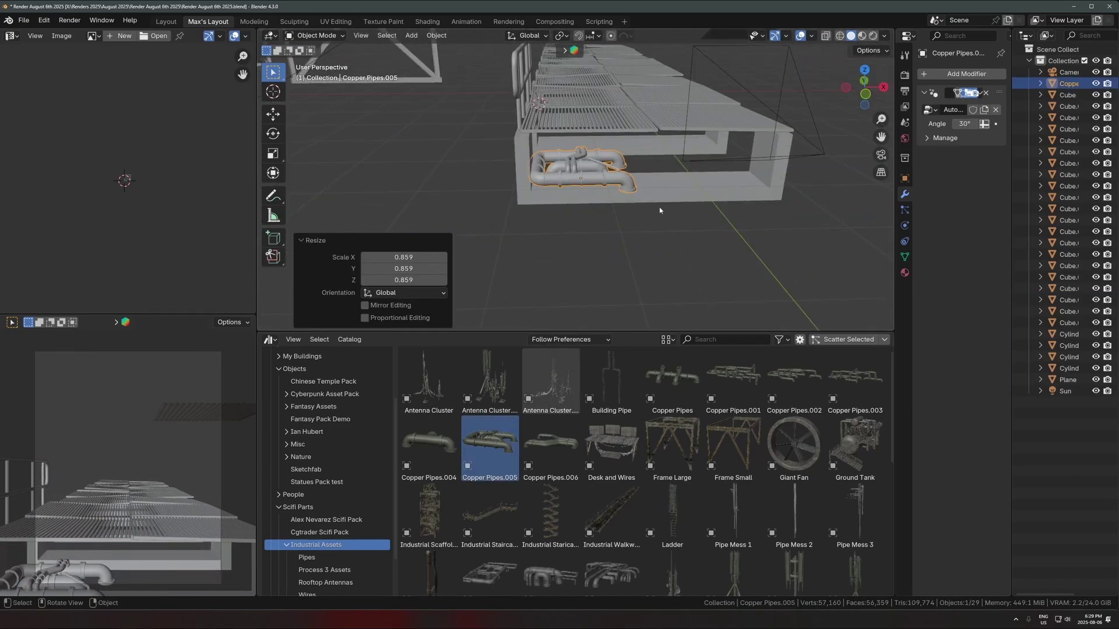
- Rotate the copper pipes -90° about Z and shift them horizontally into place inside the near-end support
{"action": "type", "text": "rz-90"}
{"action": "left_click", "coordinate": [652, 215]}
{"action": "key", "text": "g"}
{"action": "key", "text": "shift+z"}
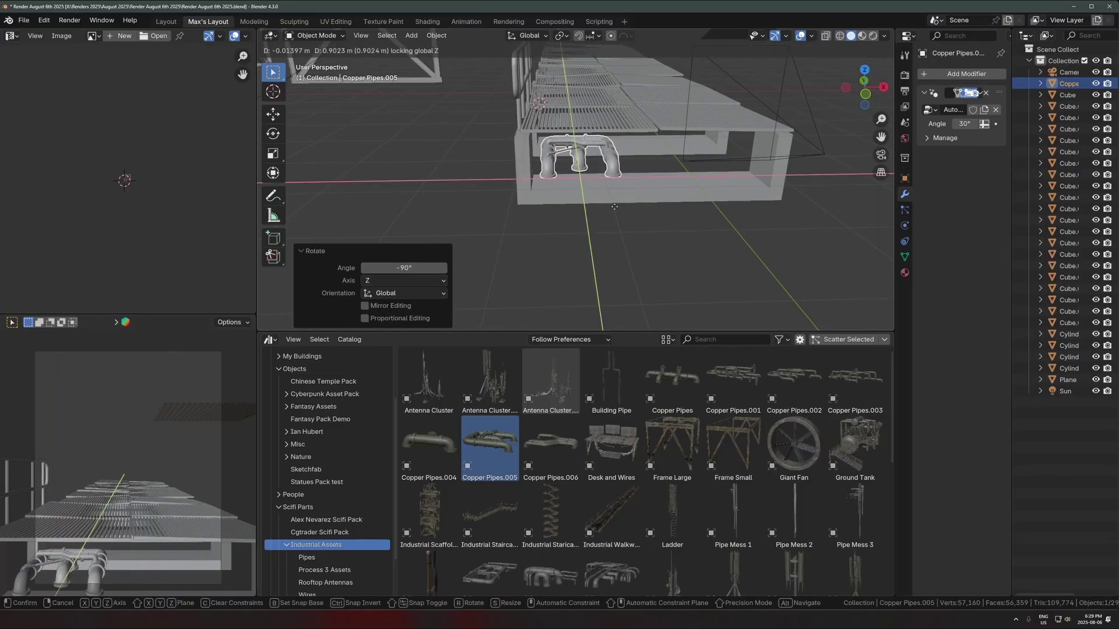
{"action": "left_click", "coordinate": [622, 207]}
- Make a linked duplicate of the copper pipes 2.07 m along X, beside the original
{"action": "key", "text": "shift+d"}
{"action": "key", "text": "x"}
{"action": "left_click", "coordinate": [727, 199]}
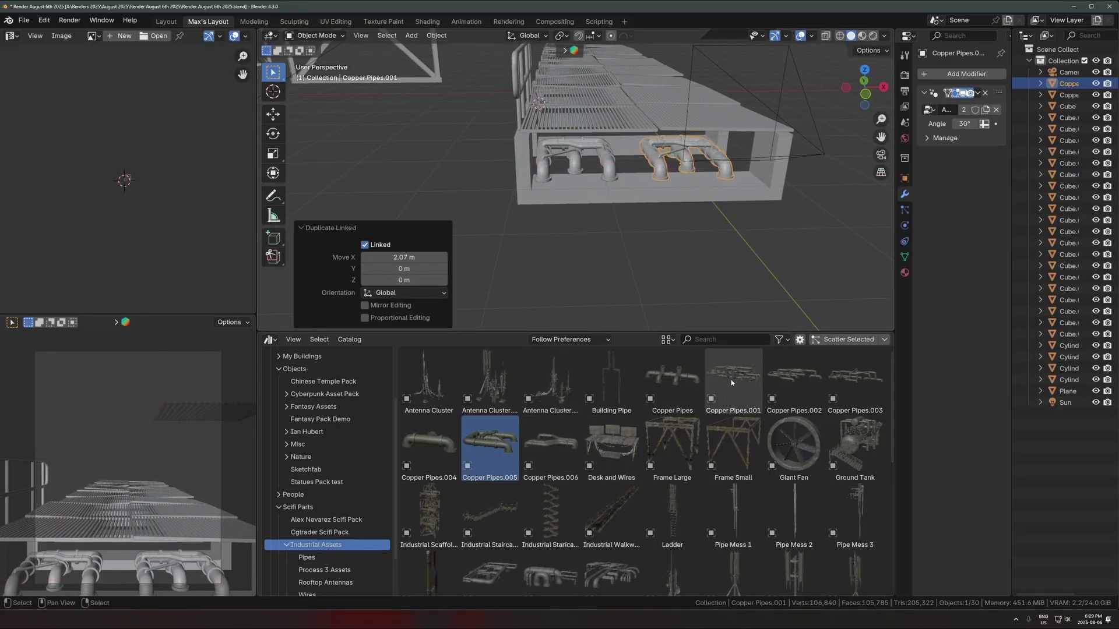
- Place the Pipe Mess 3 asset beneath the walkway and shift it along X
{"action": "scroll", "coordinate": [752, 402], "scroll_direction": "down", "scroll_amount": 2}
{"action": "left_click_drag", "start_coordinate": [860, 469], "coordinate": [640, 183]}
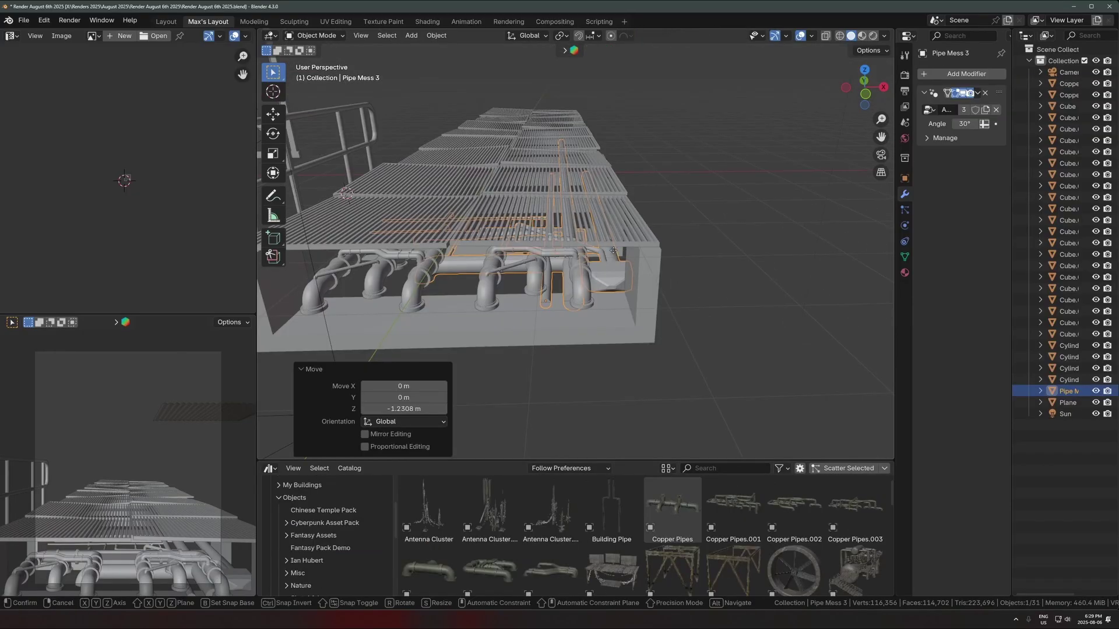
{"action": "key", "text": "g"}
{"action": "key", "text": "x"}
{"action": "left_click", "coordinate": [562, 253]}
{"action": "middle_click_drag", "start_coordinate": [563, 253], "coordinate": [596, 245]}
- Adjust the pipe mess's height and scale, and move it about 0.15 m along X beneath the grates
{"action": "key", "text": "g"}
{"action": "key", "text": "z"}
{"action": "left_click", "coordinate": [601, 217]}
{"action": "key", "text": "s"}
{"action": "left_click", "coordinate": [613, 210]}
{"action": "key", "text": "g"}
{"action": "key", "text": "x"}
{"action": "left_click", "coordinate": [597, 202]}
{"action": "scroll", "coordinate": [596, 245], "scroll_direction": "down", "scroll_amount": 4}
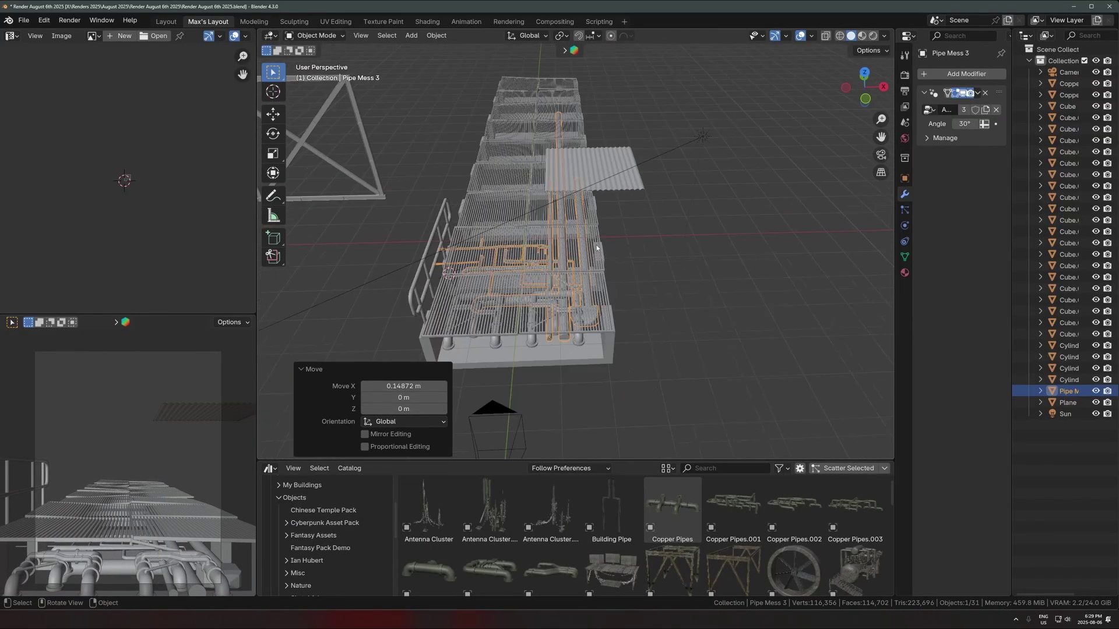
- Make a linked duplicate of the pipe mess, rotate it 180° about Z and reposition it horizontally along the walkway
{"action": "key", "text": "alt+d"}
{"action": "key", "text": "shift+z"}
{"action": "left_click", "coordinate": [593, 219]}
{"action": "type", "text": "rz180"}
{"action": "key", "text": "Return"}
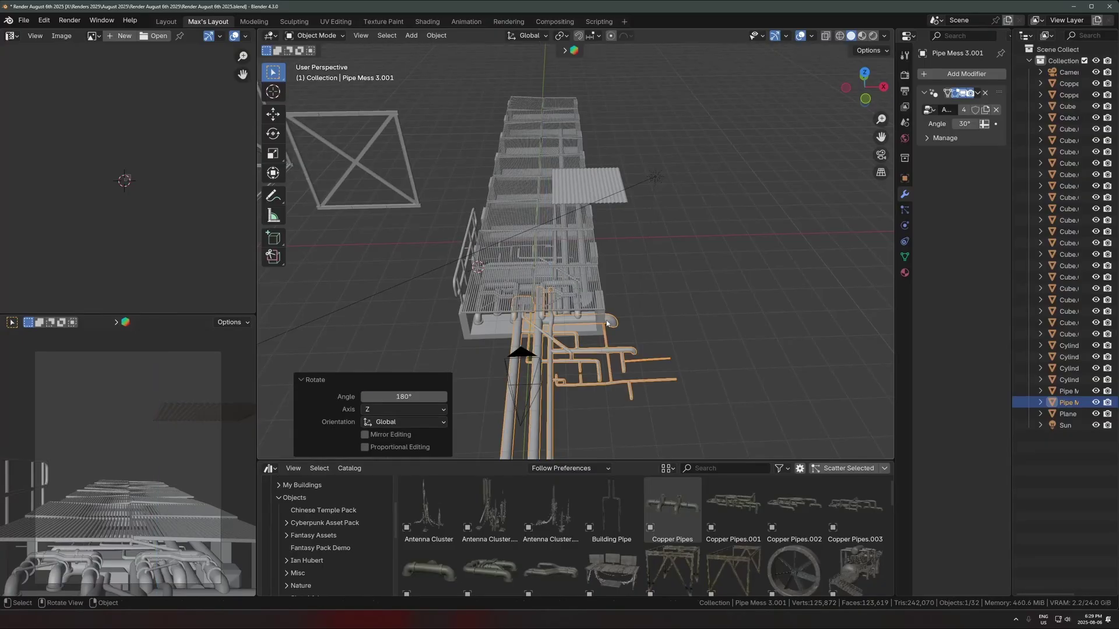
{"action": "key", "text": "g"}
{"action": "key", "text": "shift+z"}
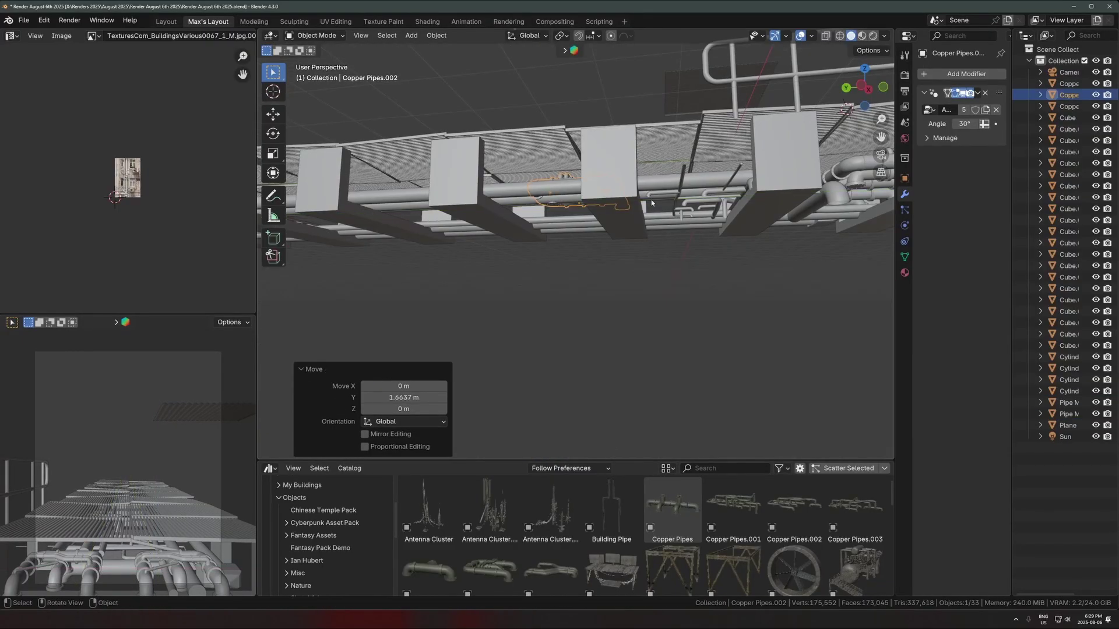
- Scale the copied copper pipes farther down the walkway along X and move them about 0.55 m along Y
{"action": "scroll", "coordinate": [652, 199], "scroll_direction": "up", "scroll_amount": 3}
{"action": "key", "text": "s"}
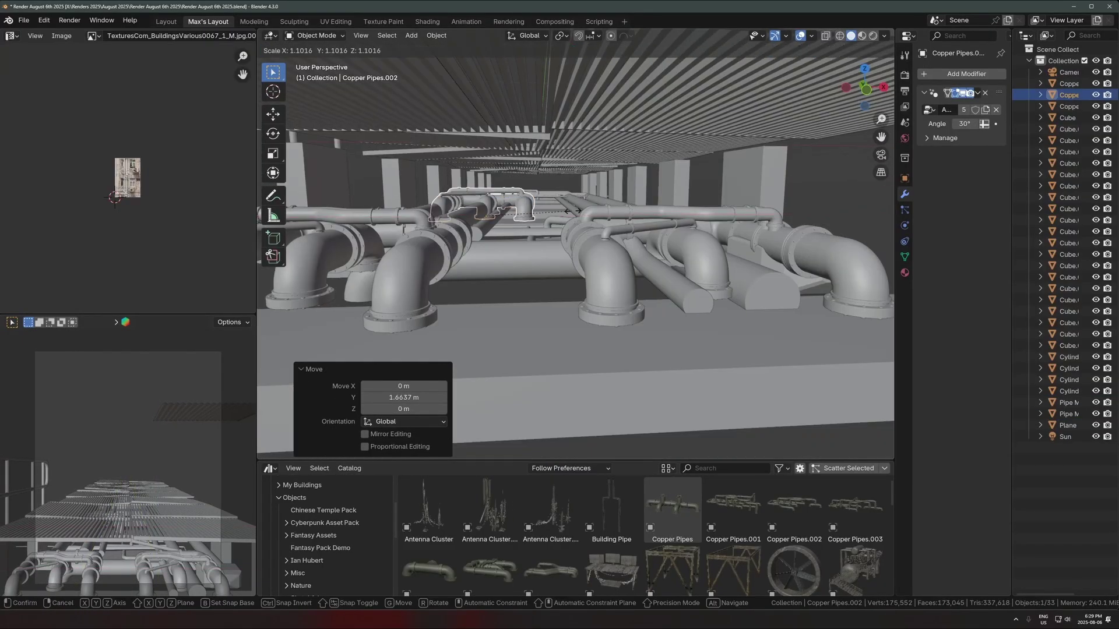
{"action": "key", "text": "x"}
{"action": "left_click", "coordinate": [638, 208]}
{"action": "middle_click_drag", "start_coordinate": [638, 208], "coordinate": [763, 137]}
{"action": "key", "text": "g"}
{"action": "key", "text": "y"}
{"action": "left_click", "coordinate": [559, 207]}
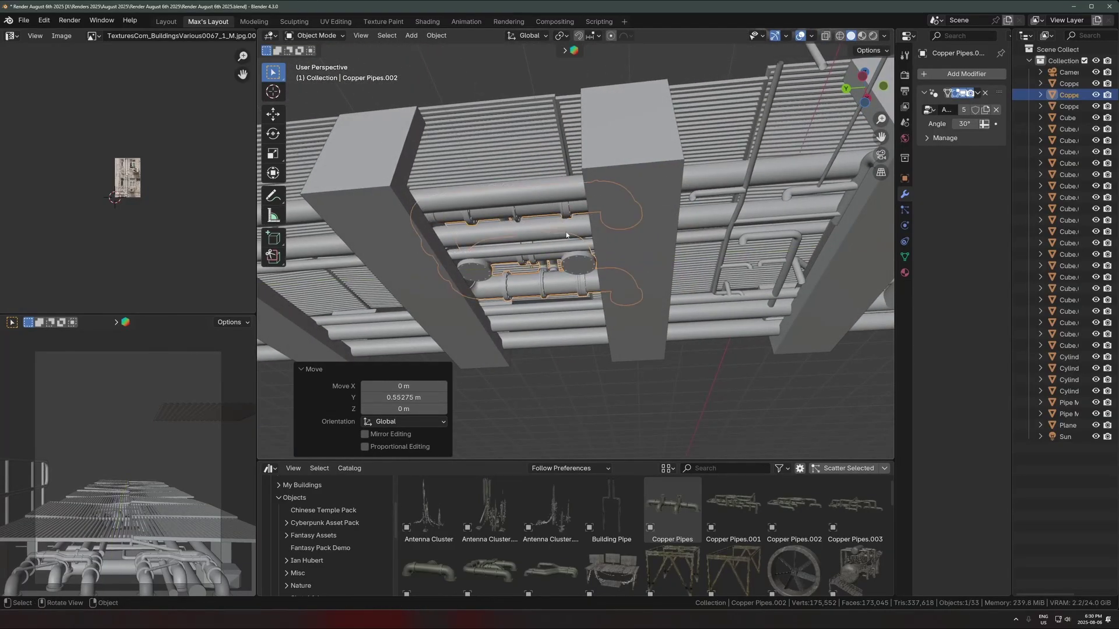
- Duplicate those copper pipes farther along Y under the walkway and offset the copy about 0.63 m along X
{"action": "middle_click_drag", "start_coordinate": [559, 207], "coordinate": [575, 355]}
{"action": "key", "text": "shift+d"}
{"action": "key", "text": "y"}
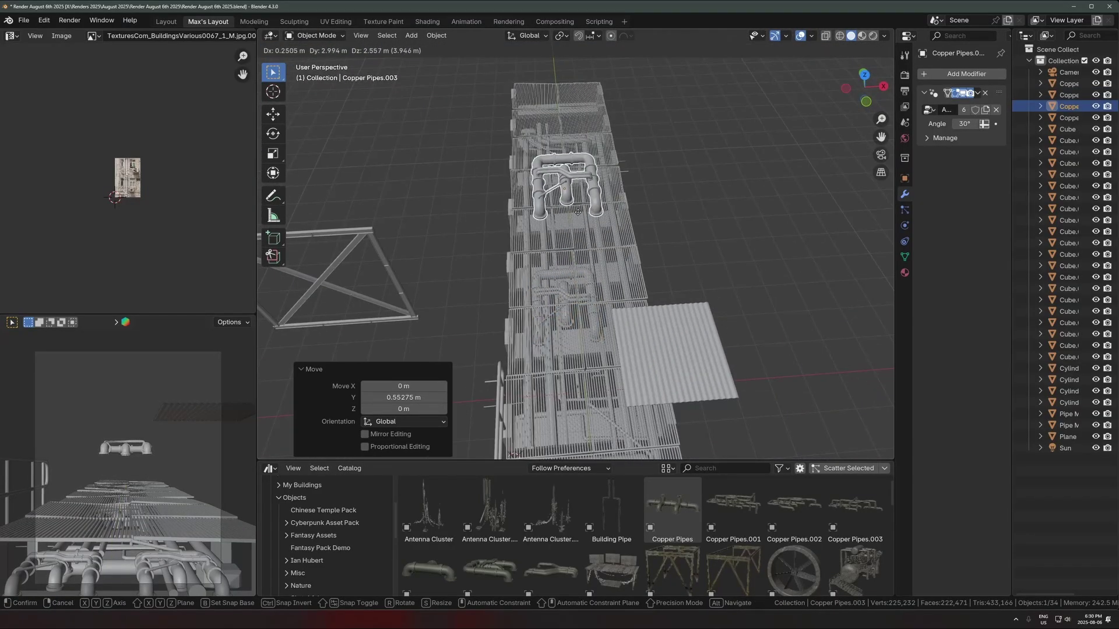
{"action": "key", "text": "x"}
{"action": "left_click", "coordinate": [575, 242]}
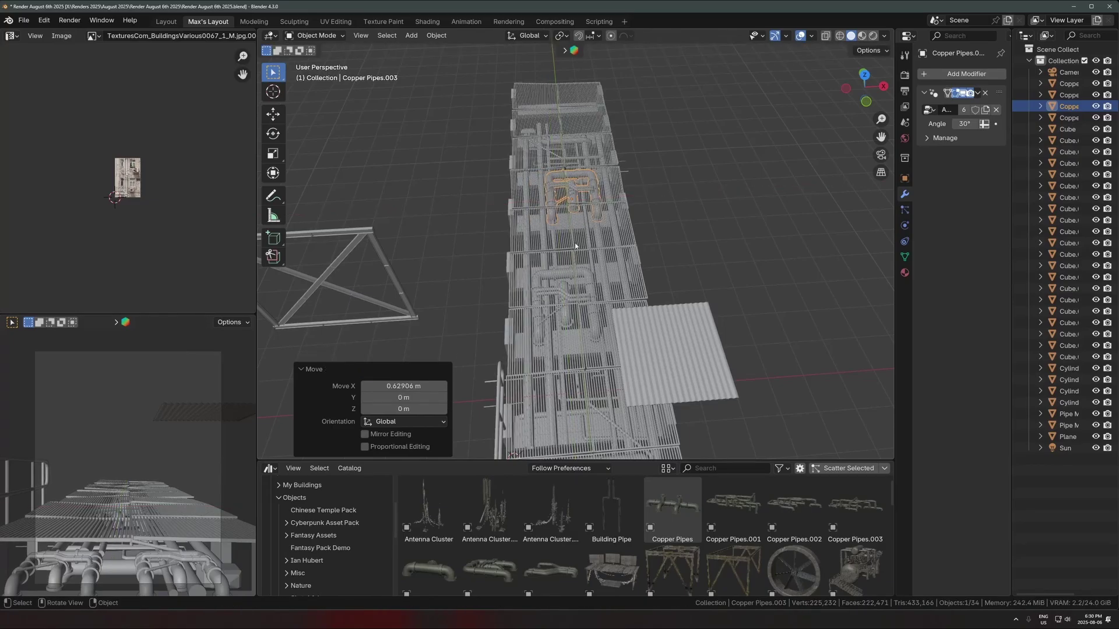
{"action": "middle_click_drag", "start_coordinate": [575, 243], "coordinate": [588, 283]}
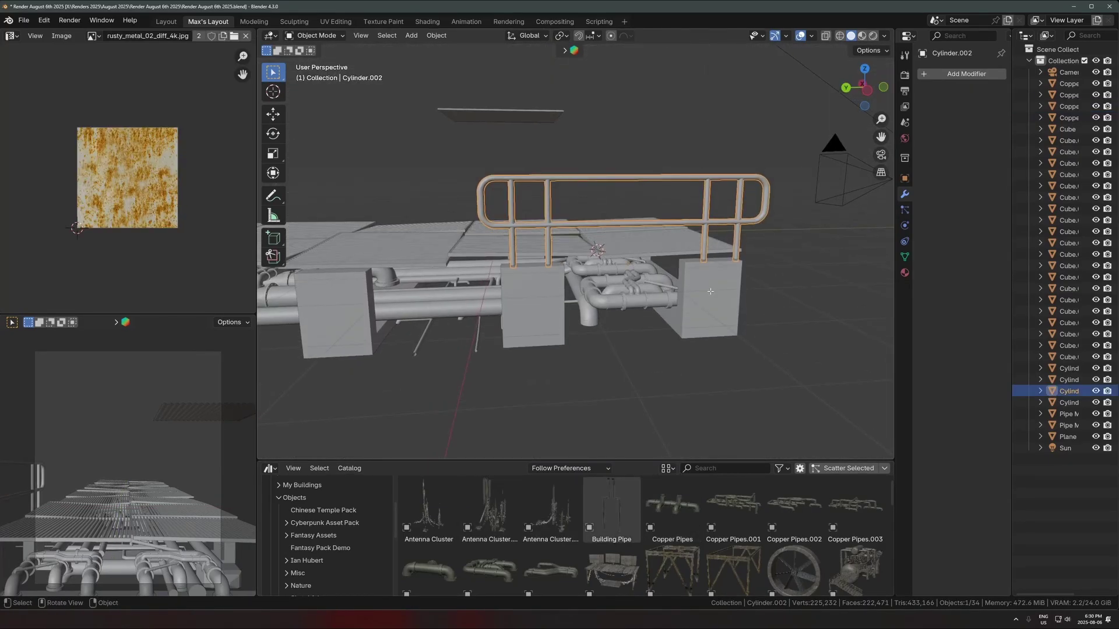
- Adjust the side railing's mesh along Y in Edit Mode and save the file
{"action": "key", "text": "Tab"}
{"action": "key", "text": "y"}
{"action": "left_click", "coordinate": [710, 290]}
{"action": "key", "text": "Tab"}
{"action": "middle_click_drag", "start_coordinate": [738, 296], "coordinate": [496, 301]}
{"action": "key", "text": "ctrl+s"}
- Duplicate the side railing along Y to continue it down the same edge of the walkway
{"action": "scroll", "coordinate": [522, 264], "scroll_direction": "down", "scroll_amount": 3}
{"action": "key", "text": "shift+d"}
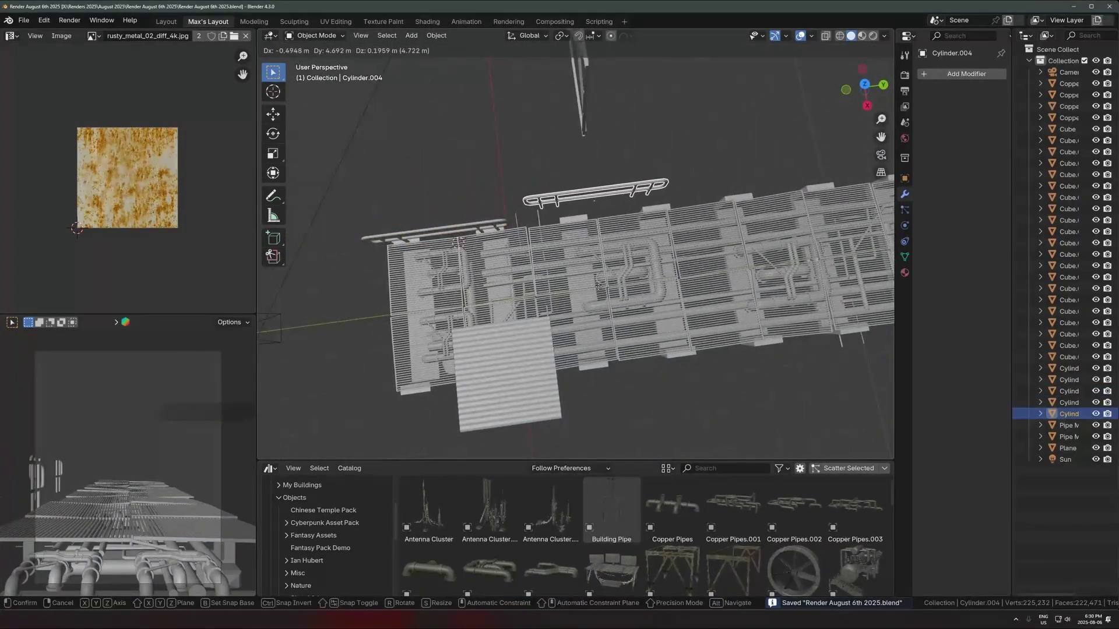
{"action": "key", "text": "y"}
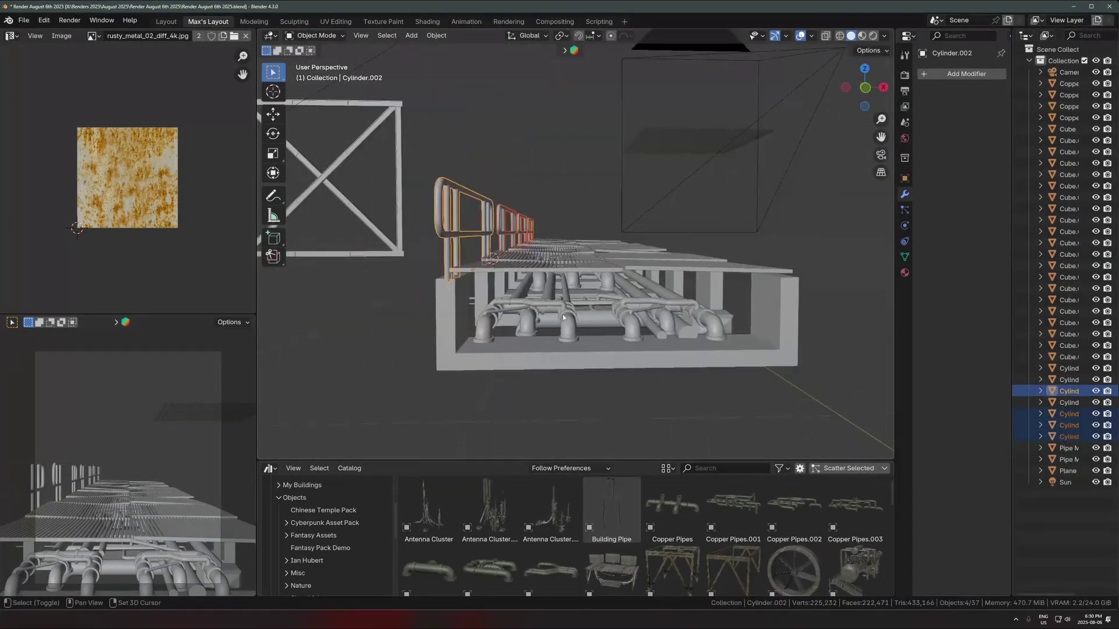
- Duplicate the row of four railings about 4.41 m along X onto the walkway's opposite edge and save the file
{"action": "scroll", "coordinate": [466, 280], "scroll_direction": "down", "scroll_amount": 1}
{"action": "key", "text": "shift+d"}
{"action": "key", "text": "x"}
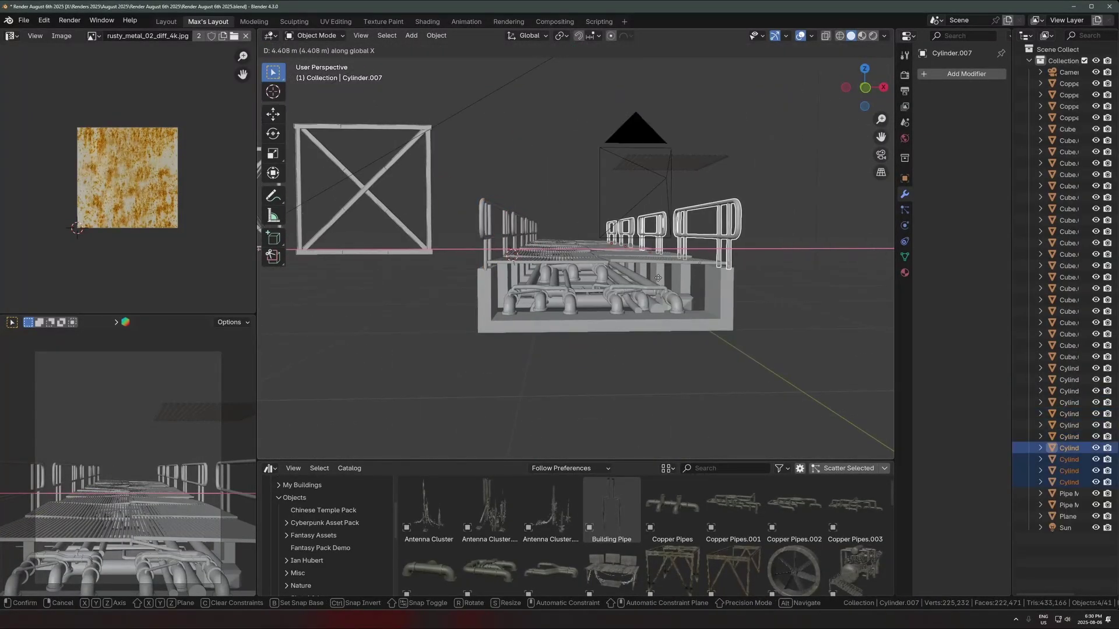
{"action": "left_click", "coordinate": [658, 278]}
{"action": "middle_click_drag", "start_coordinate": [658, 278], "coordinate": [472, 262]}
{"action": "key", "text": "ctrl+s"}
- Select the lower outer corner edge of the arrayed support in Edit Mode and try to bevel it
{"action": "left_click", "coordinate": [599, 300]}
{"action": "scroll", "coordinate": [524, 262], "scroll_direction": "up", "scroll_amount": 2}
{"action": "key", "text": "Tab"}
{"action": "key", "text": "2"}
{"action": "middle_click_drag", "start_coordinate": [399, 263], "coordinate": [730, 144]}
{"action": "middle_click_drag", "start_coordinate": [772, 206], "coordinate": [787, 229]}
{"action": "key", "text": "ctrl+b"}
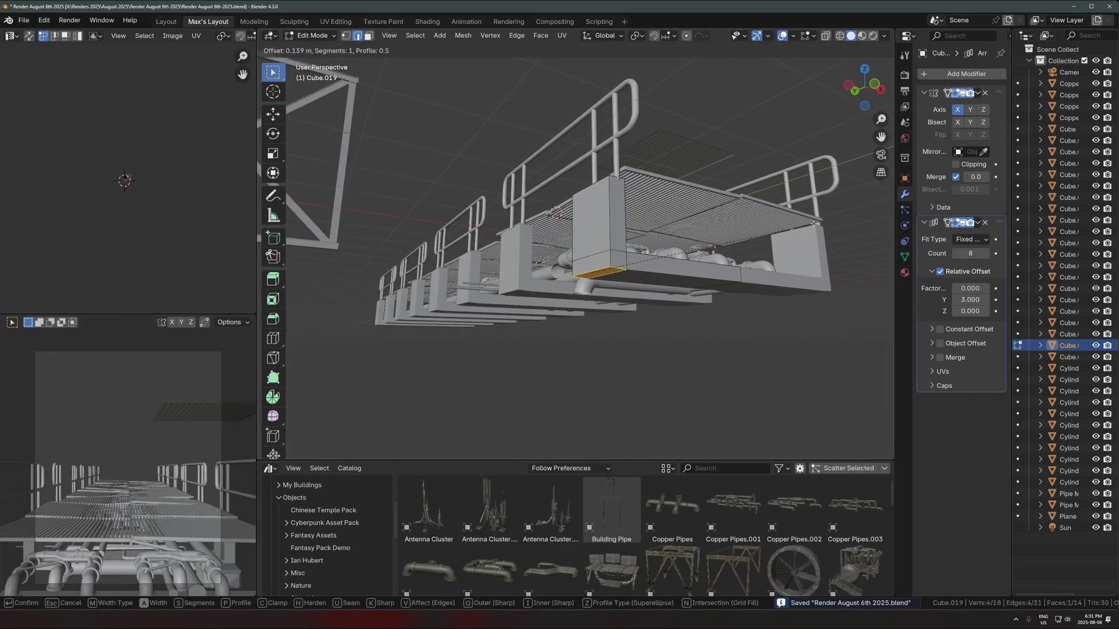
{"action": "right_click", "coordinate": [814, 223]}
- Apply the support's scale and bevel its lower outer corner edge by about 0.058 m
{"action": "key", "text": "Tab"}
{"action": "key", "text": "ctrl+a"}
{"action": "left_click", "coordinate": [664, 292]}
{"action": "key", "text": "Tab"}
{"action": "key", "text": "ctrl+b"}
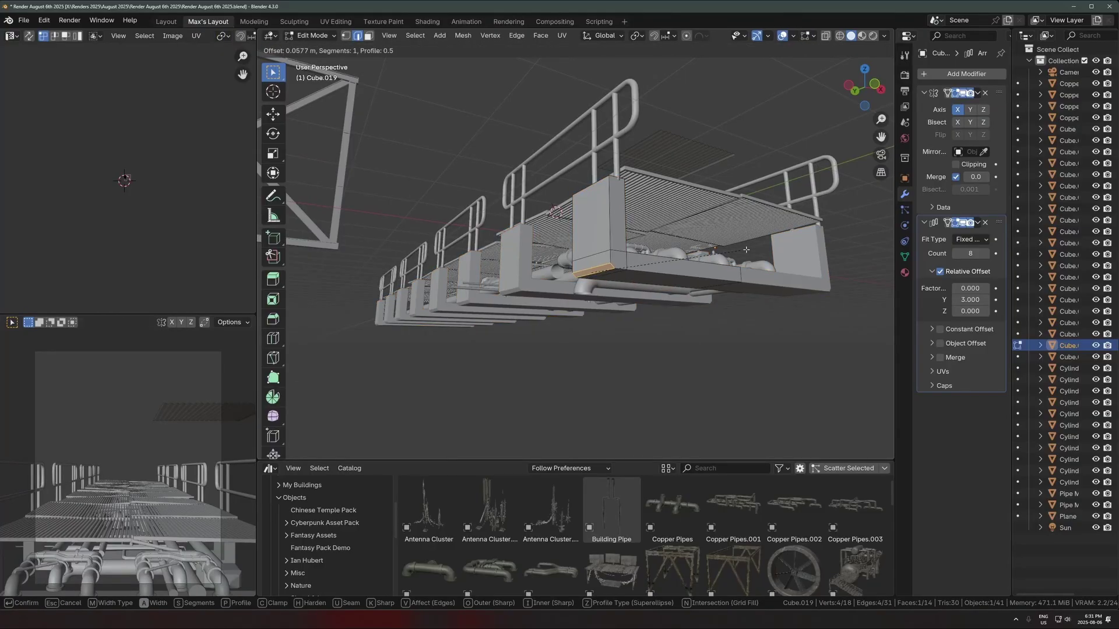
{"action": "left_click", "coordinate": [746, 250]}
{"action": "key", "text": "Tab"}
- Add a Bevel modifier to the arrayed supports and apply the object's scale
{"action": "middle_click_drag", "start_coordinate": [714, 259], "coordinate": [679, 303]}
{"action": "scroll", "coordinate": [679, 303], "scroll_direction": "down", "scroll_amount": 4}
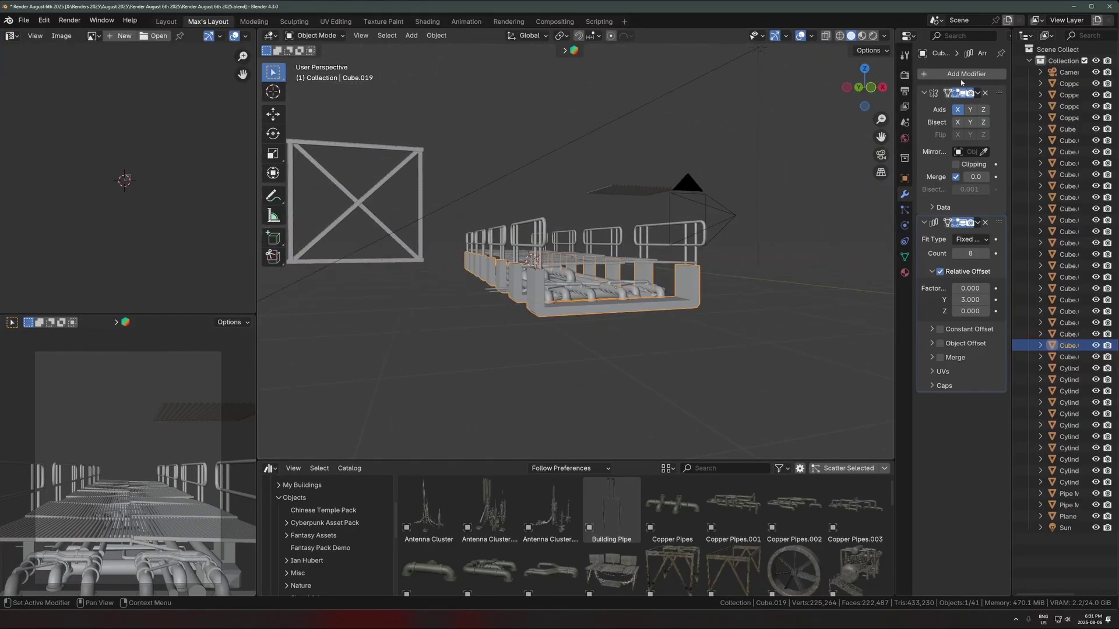
{"action": "left_click", "coordinate": [955, 74]}
{"action": "type", "text": "bev"}
{"action": "key", "text": "Return"}
{"action": "scroll", "coordinate": [607, 405], "scroll_direction": "up", "scroll_amount": 5}
{"action": "key", "text": "ctrl+a"}
{"action": "left_click", "coordinate": [622, 358]}
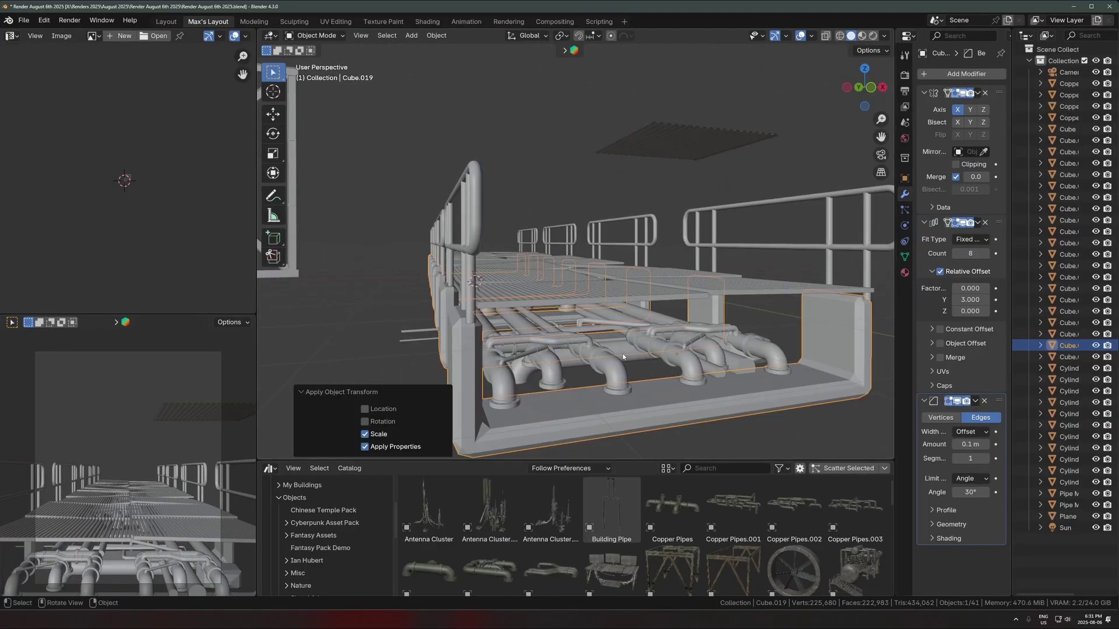
- Set the Bevel amount to 0.007 m and the array's relative Y offset to 2.540, and save the file
{"action": "left_click_drag", "start_coordinate": [969, 445], "coordinate": [955, 444]}
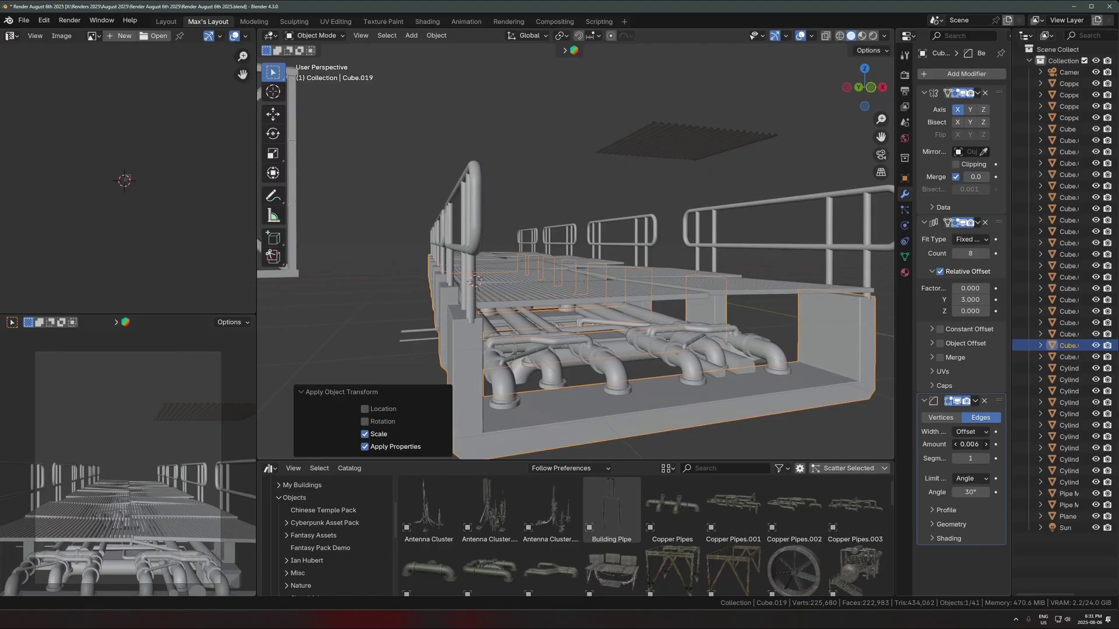
{"action": "key", "text": "ctrl+s"}
{"action": "scroll", "coordinate": [674, 345], "scroll_direction": "down", "scroll_amount": 6}
- Link the grate panel's rusty metal material to the arrayed supports, apply their scale and check their UV layout
{"action": "left_click", "coordinate": [674, 345], "text": "shift"}
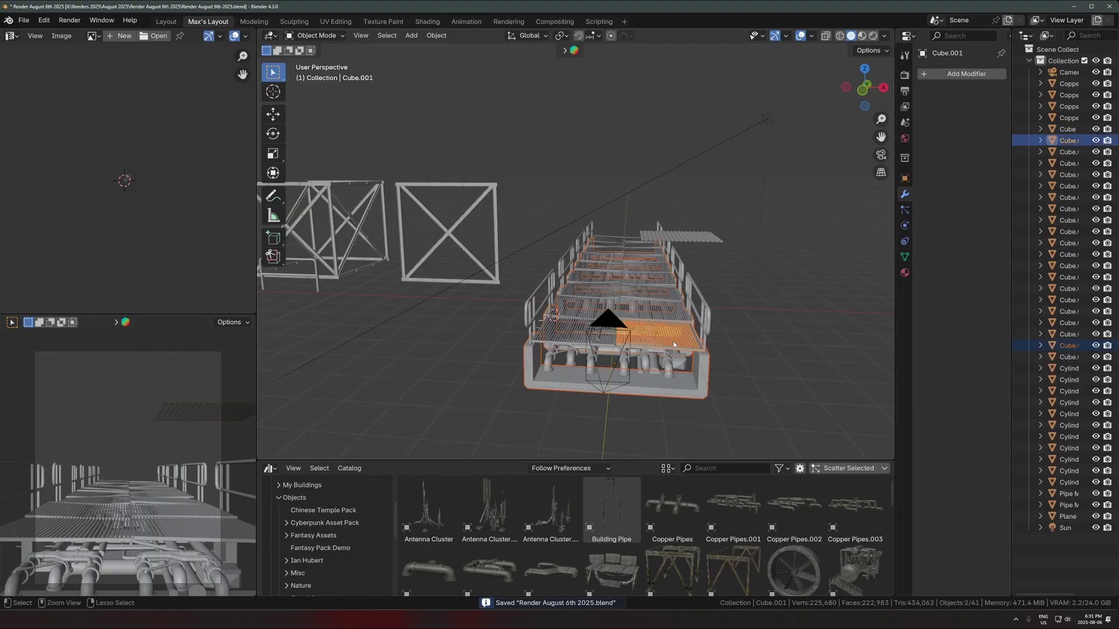
{"action": "key", "text": "ctrl+l"}
{"action": "left_click", "coordinate": [673, 344]}
{"action": "left_click", "coordinate": [689, 393]}
{"action": "key", "text": "ctrl+a"}
{"action": "key", "text": "s"}
{"action": "key", "text": "Tab"}
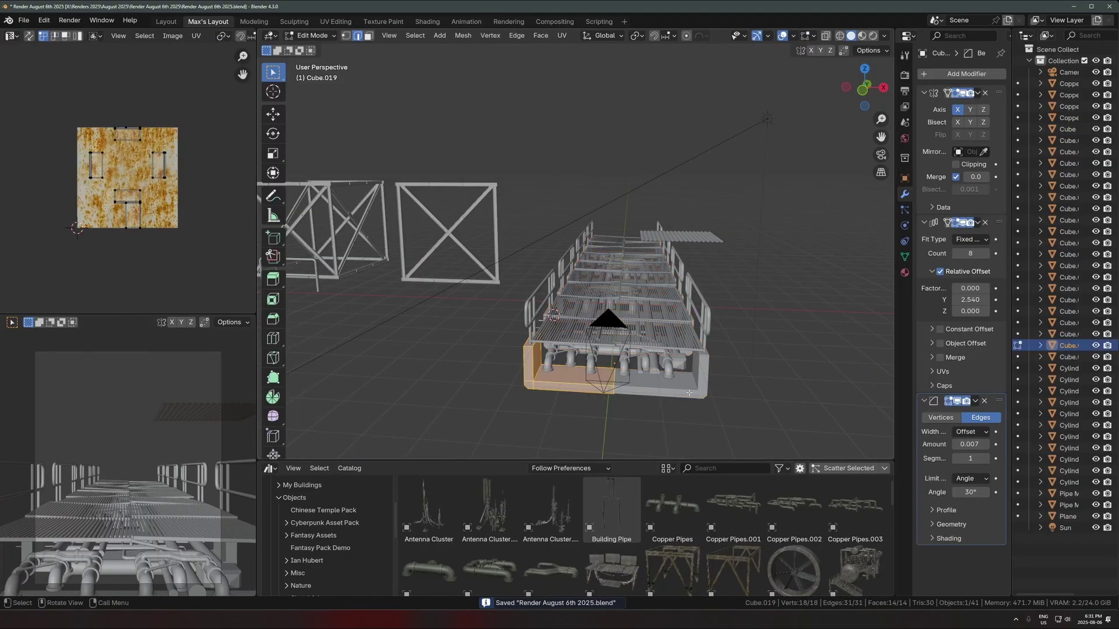
{"action": "key", "text": "Tab"}
- Switch the viewport to rendered shading and clear the selection to view the textured walkway
{"action": "left_click", "coordinate": [675, 293]}
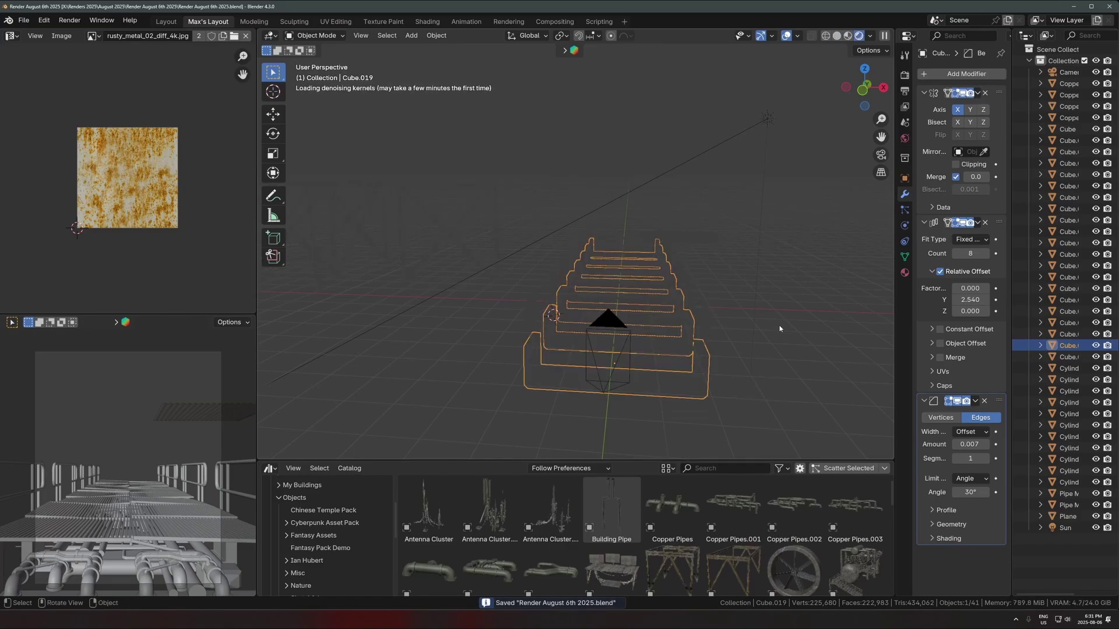
{"action": "left_click", "coordinate": [779, 327]}
{"action": "mouse_move", "coordinate": [738, 379]}
{"action": "middle_mouse_down"}
{"action": "mouse_move", "coordinate": [567, 304]}
{"action": "mouse_move", "coordinate": [632, 299]}
{"action": "mouse_move", "coordinate": [635, 332]}
{"action": "middle_mouse_up"}
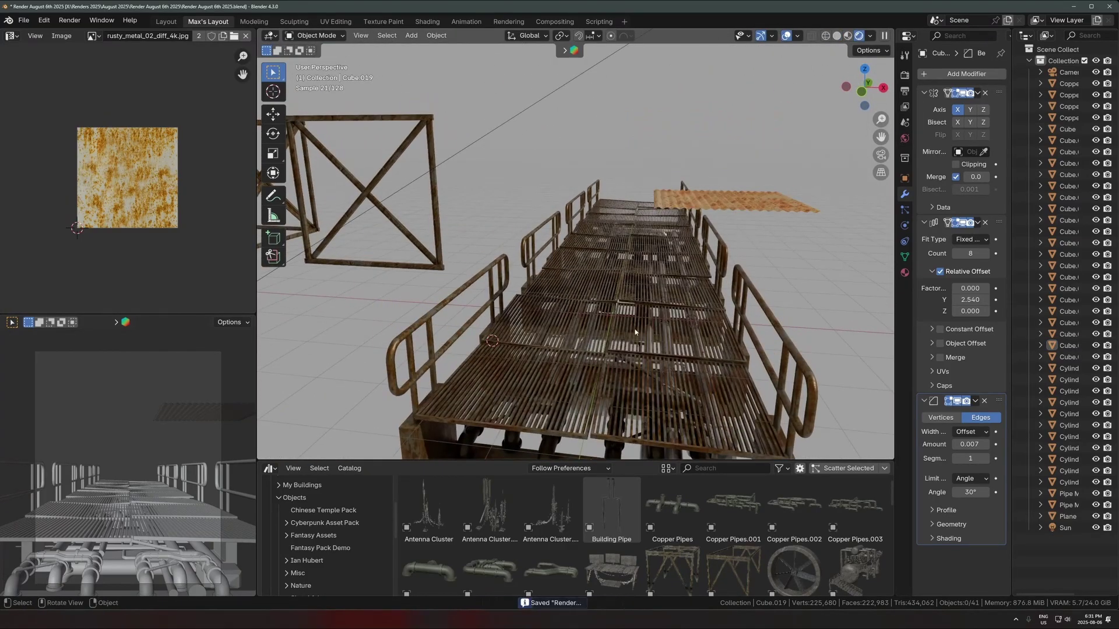
{"action": "scroll", "coordinate": [649, 275], "scroll_direction": "down", "scroll_amount": 2}
- Move the floating corrugated sheet beside the walkway along X
{"action": "left_click", "coordinate": [683, 215]}
{"action": "scroll", "coordinate": [680, 215], "scroll_direction": "down", "scroll_amount": 1}
{"action": "middle_click_drag", "start_coordinate": [681, 215], "coordinate": [645, 263]}
{"action": "key", "text": "g"}
{"action": "key", "text": "x"}
{"action": "left_click", "coordinate": [657, 308]}
{"action": "middle_click_drag", "start_coordinate": [658, 309], "coordinate": [630, 334]}
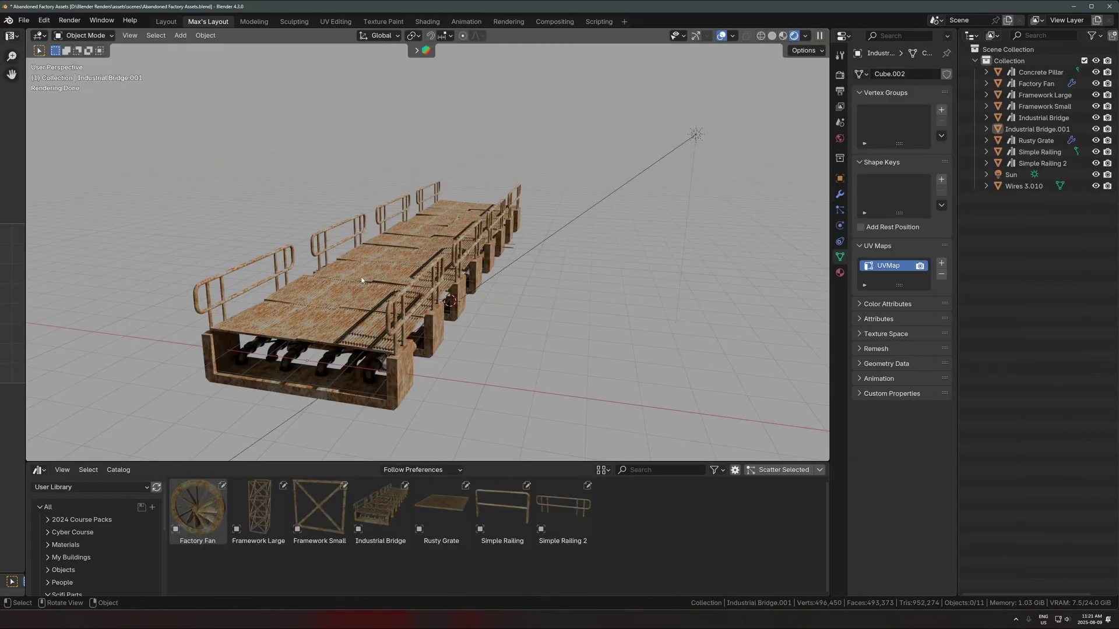
{"action": "middle_click_drag", "start_coordinate": [361, 277], "coordinate": [560, 247]}
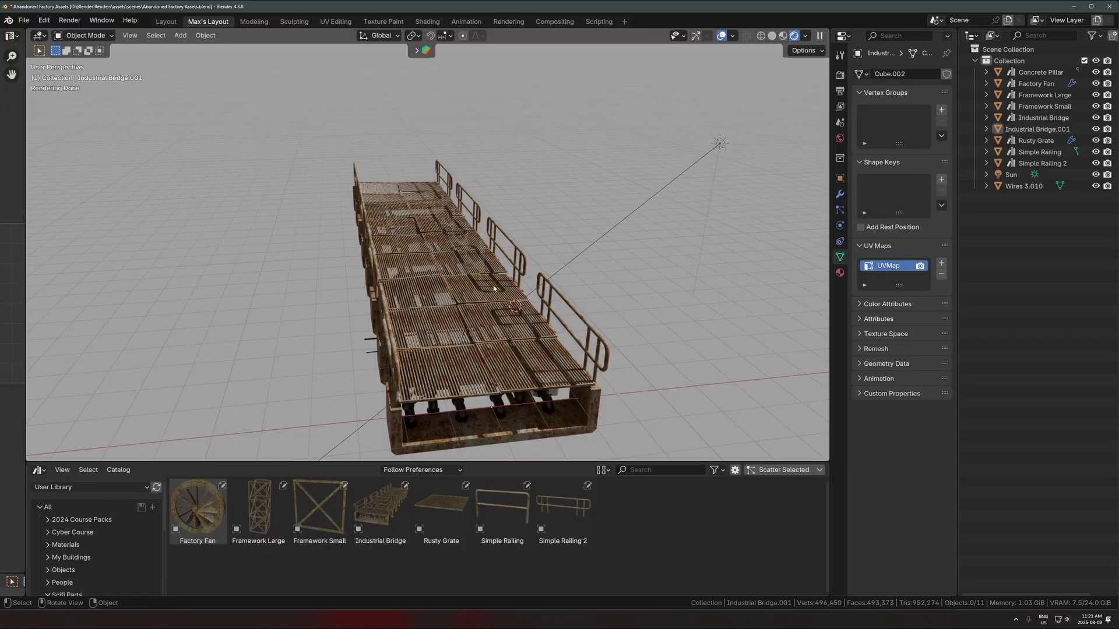
{"action": "left_click", "coordinate": [506, 359]}
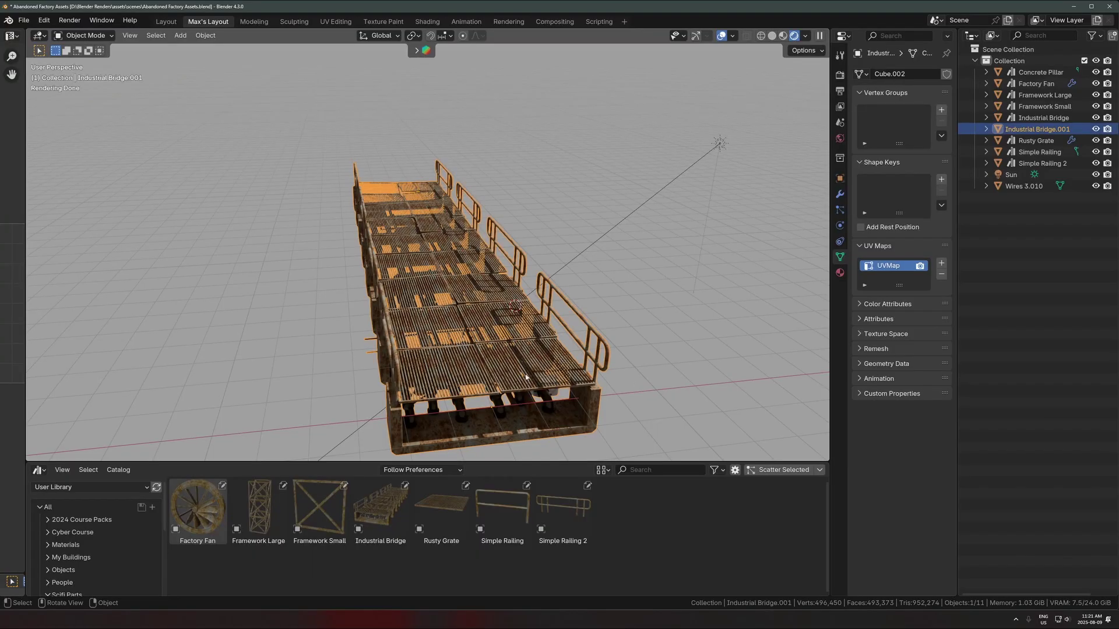
{"action": "middle_click_drag", "start_coordinate": [506, 359], "coordinate": [669, 323]}
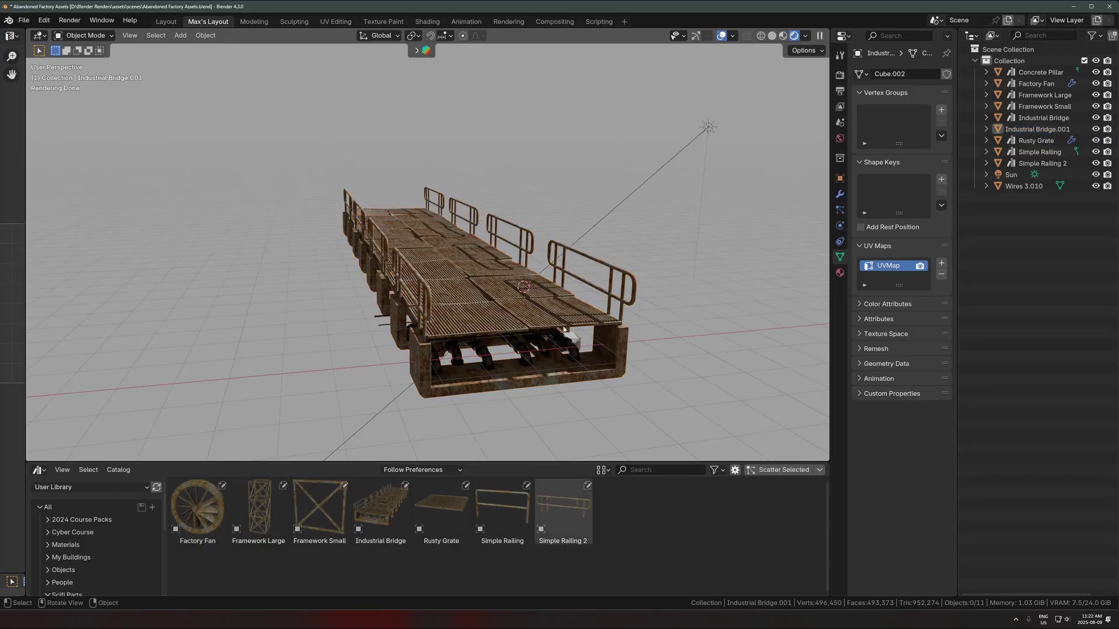
{"action": "middle_click_drag", "start_coordinate": [728, 335], "coordinate": [544, 268]}
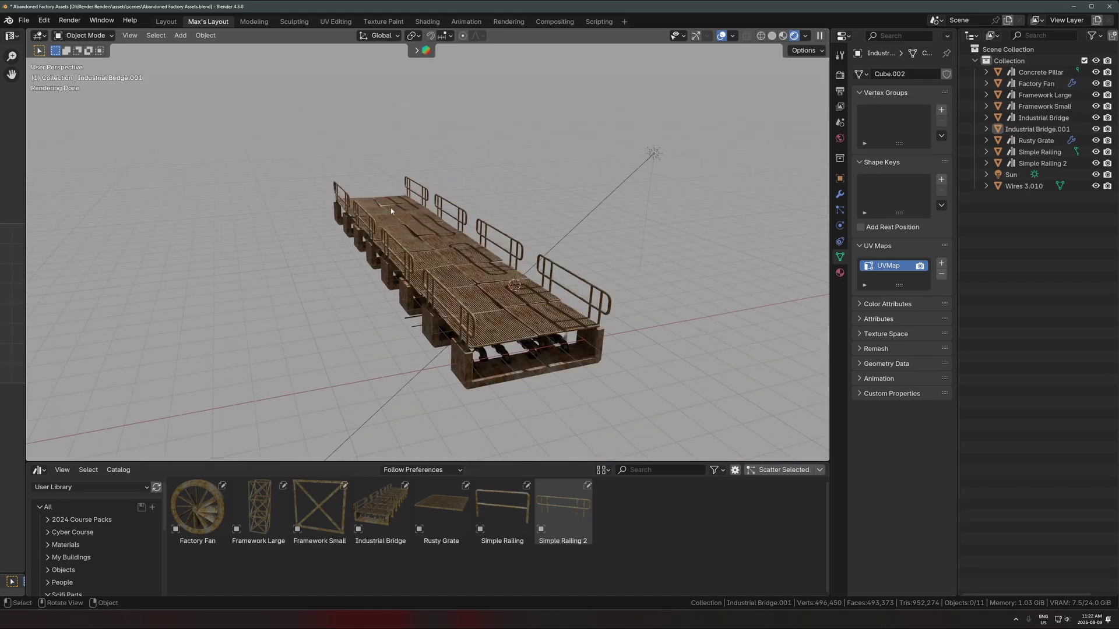